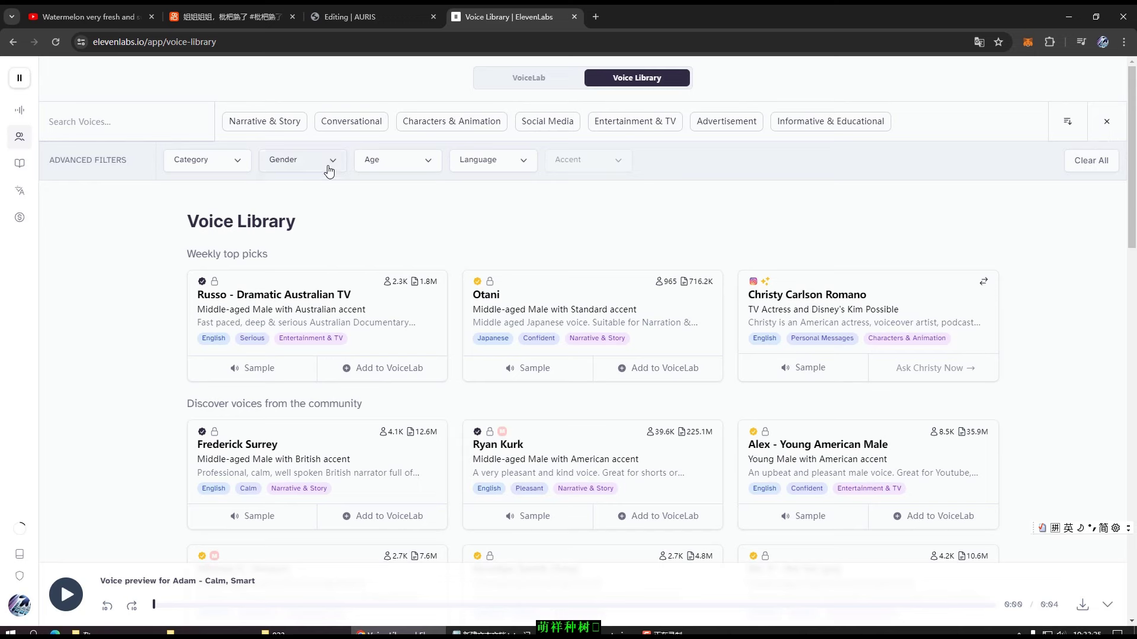
# Filter the voice library to young male voices that speak English.
pyautogui.click(327, 167)
pyautogui.click(297, 208)
pyautogui.click(394, 160)
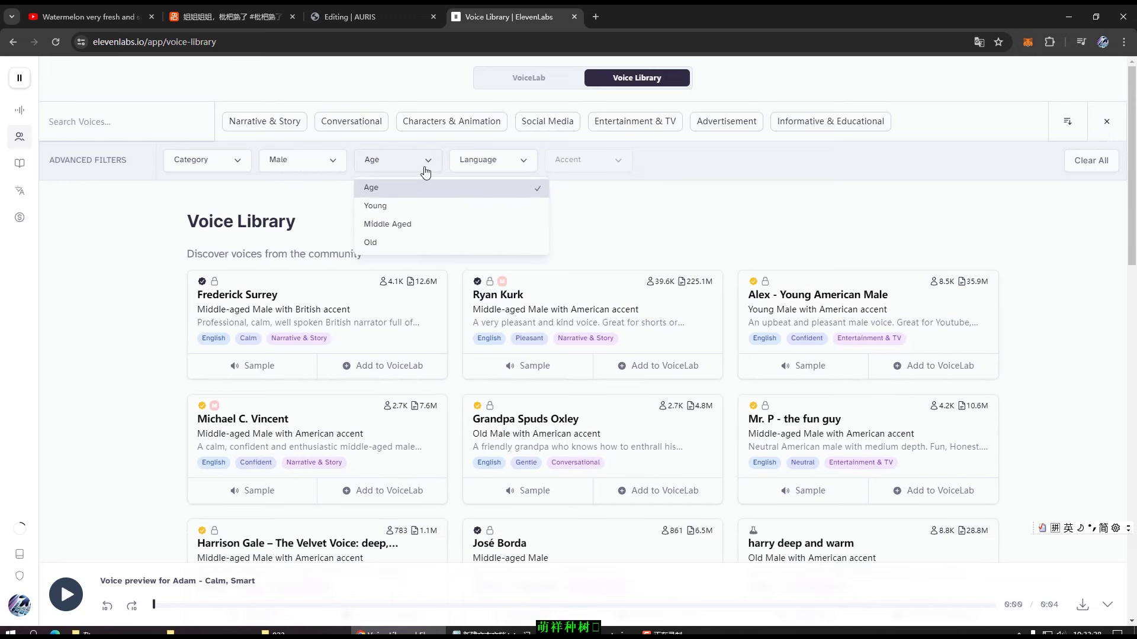
pyautogui.click(380, 208)
pyautogui.click(515, 164)
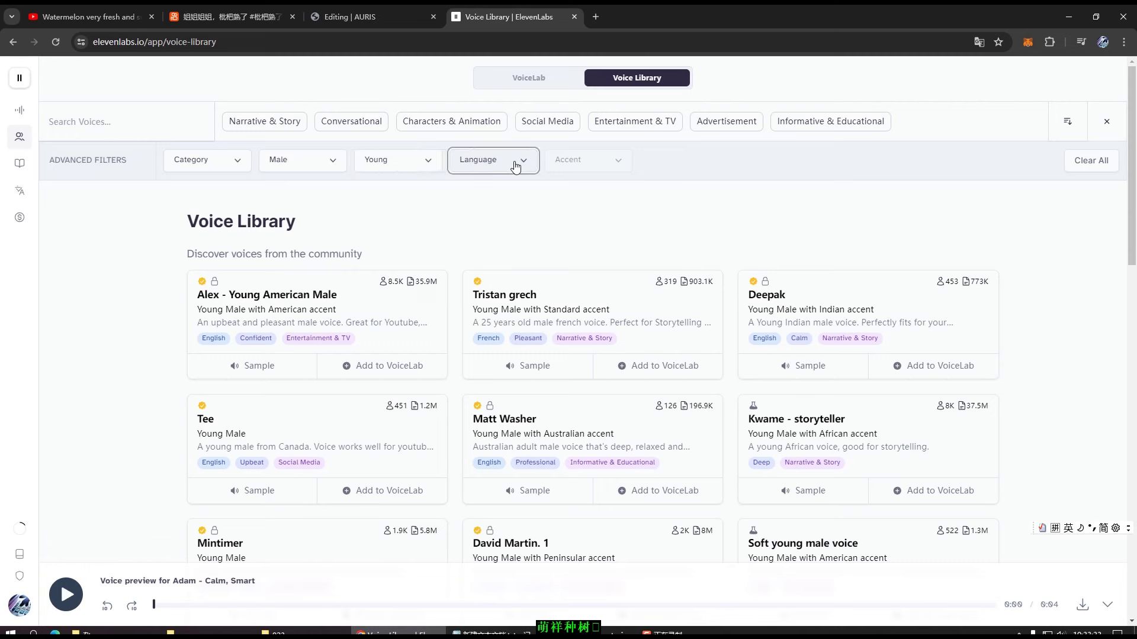
pyautogui.scroll(-3, 515, 237)
pyautogui.click(541, 207)
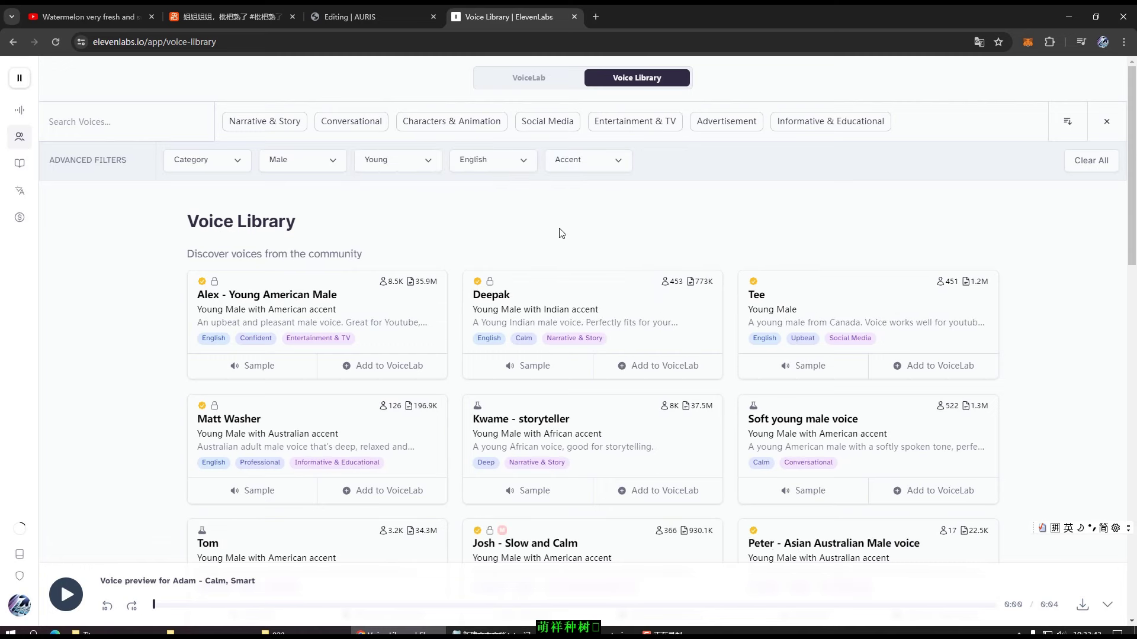
# Listen to the samples of the Alex - Young American Male, Deepak and formal-toned Tom voices.
pyautogui.click(251, 367)
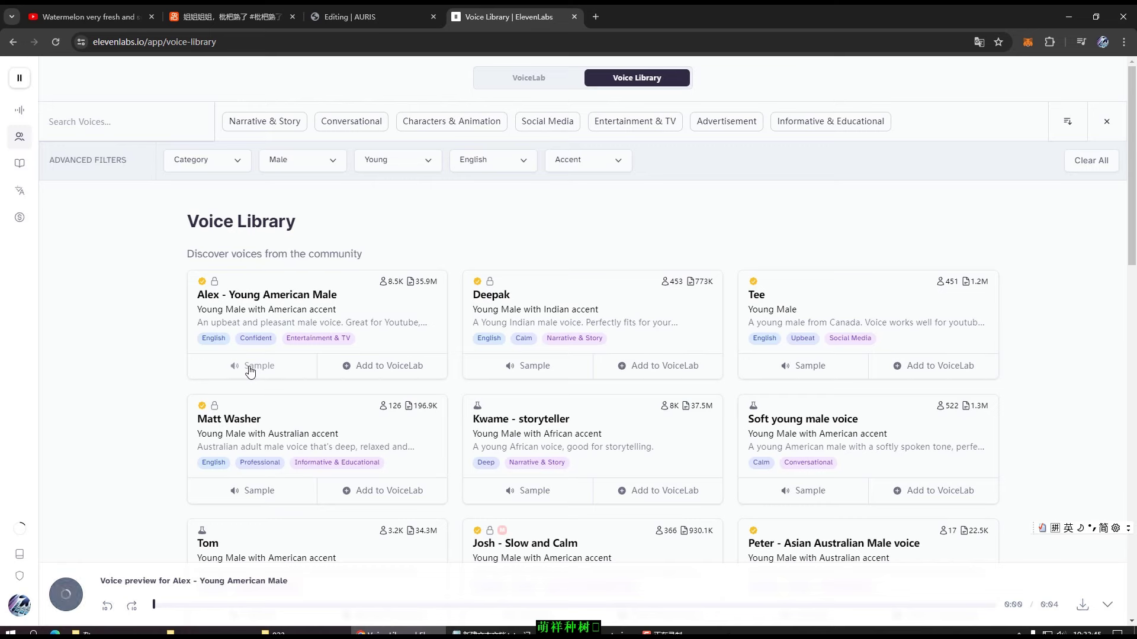
pyautogui.click(535, 367)
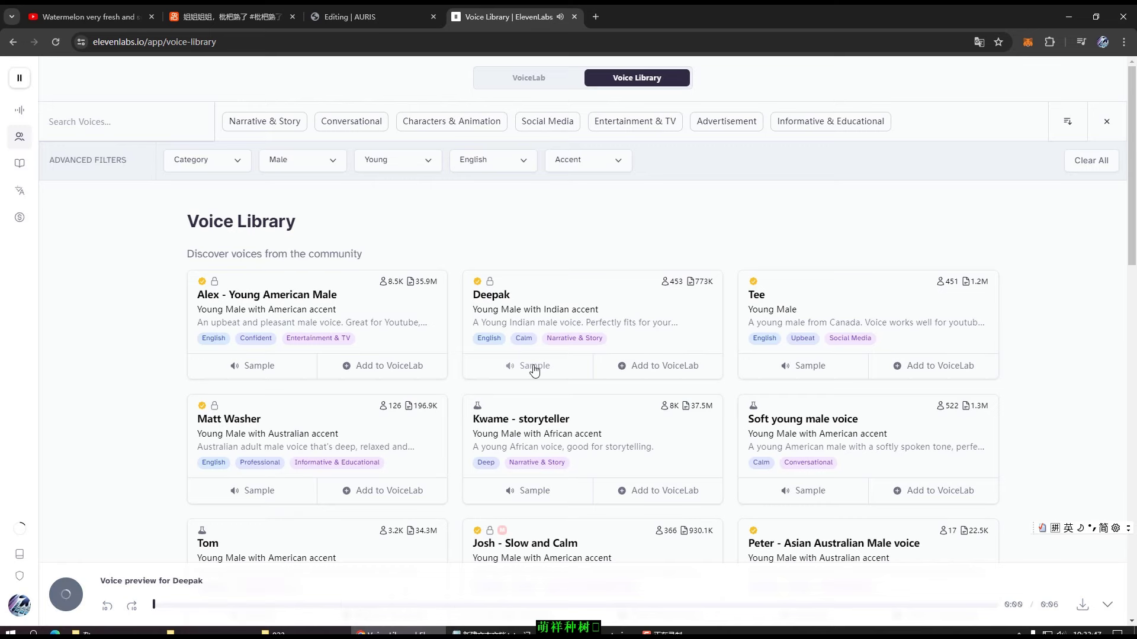
pyautogui.scroll(-1, 628, 373)
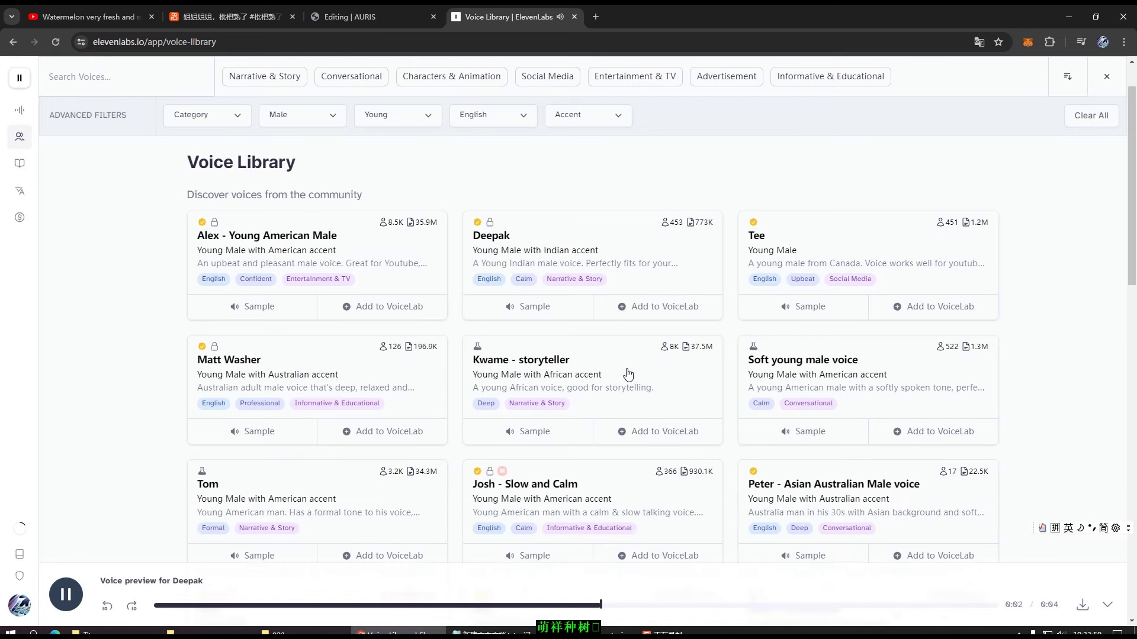
pyautogui.scroll(-1, 627, 373)
pyautogui.click(251, 496)
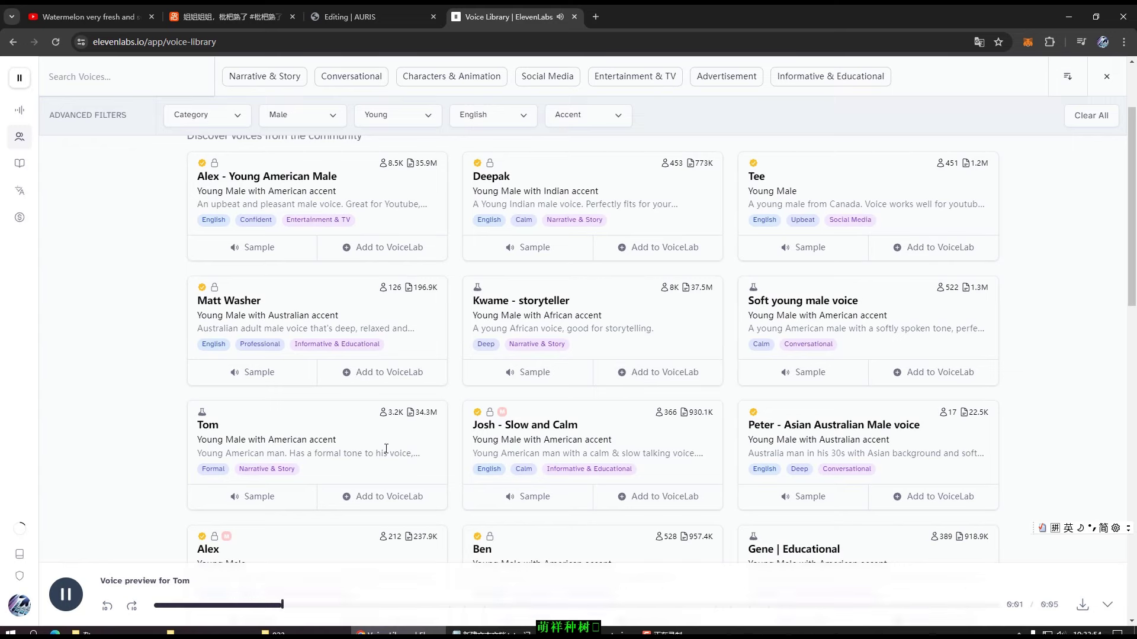
pyautogui.scroll(-2, 390, 451)
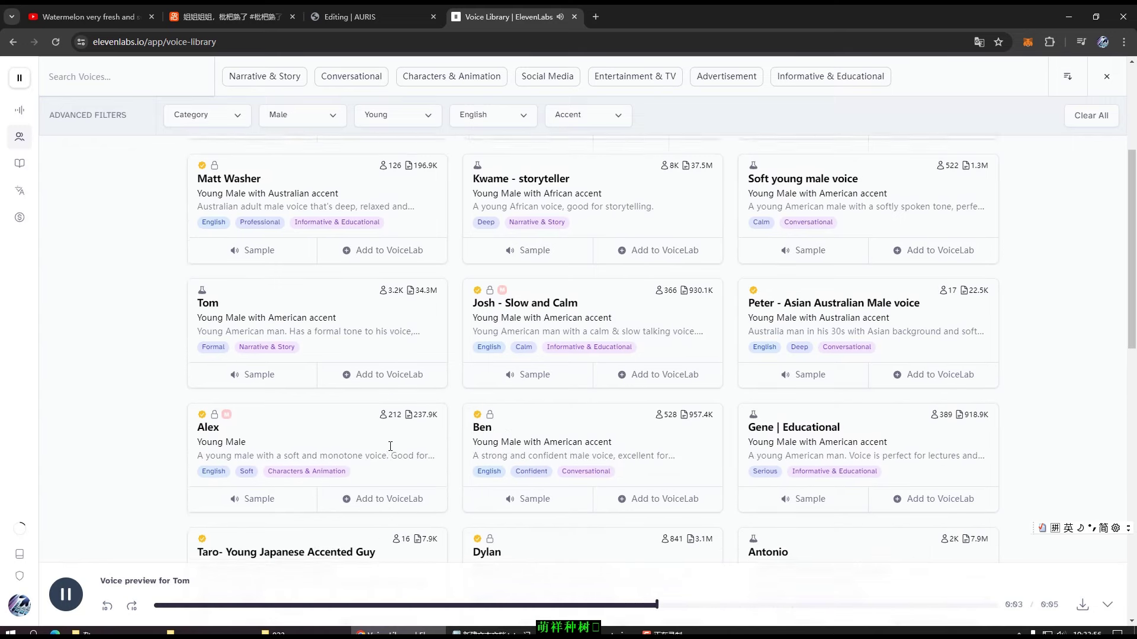
# Listen to the samples of the James H, Scar, Finn - Serious and Sincere, and John Adams voices.
pyautogui.scroll(-2, 390, 450)
pyautogui.scroll(-4, 414, 447)
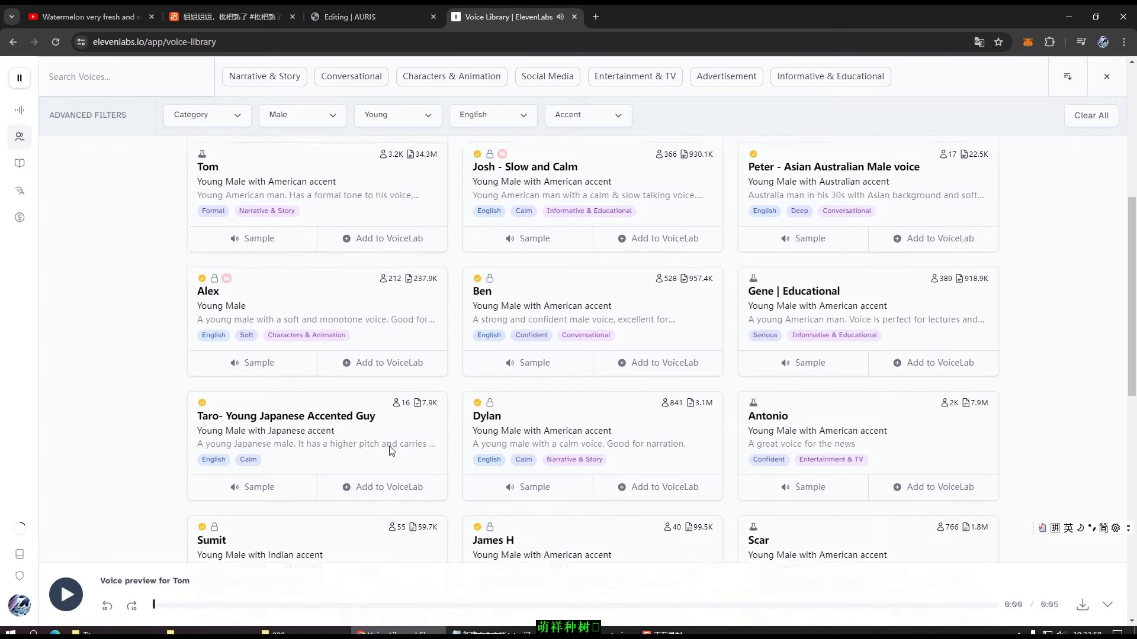
pyautogui.click(529, 518)
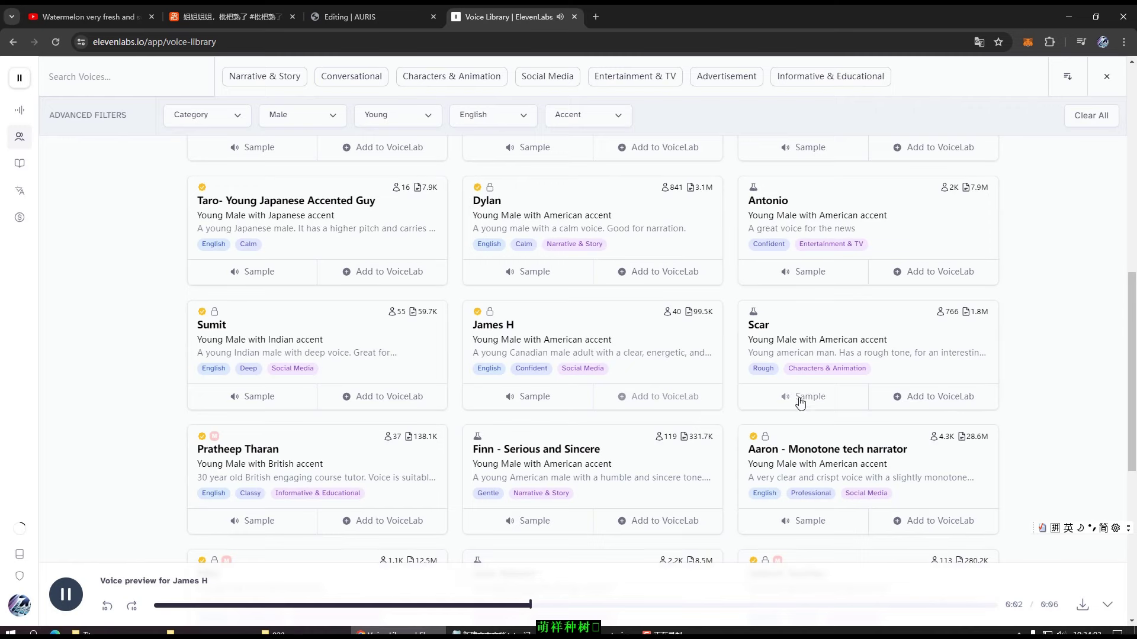
pyautogui.click(809, 402)
pyautogui.scroll(-1, 808, 399)
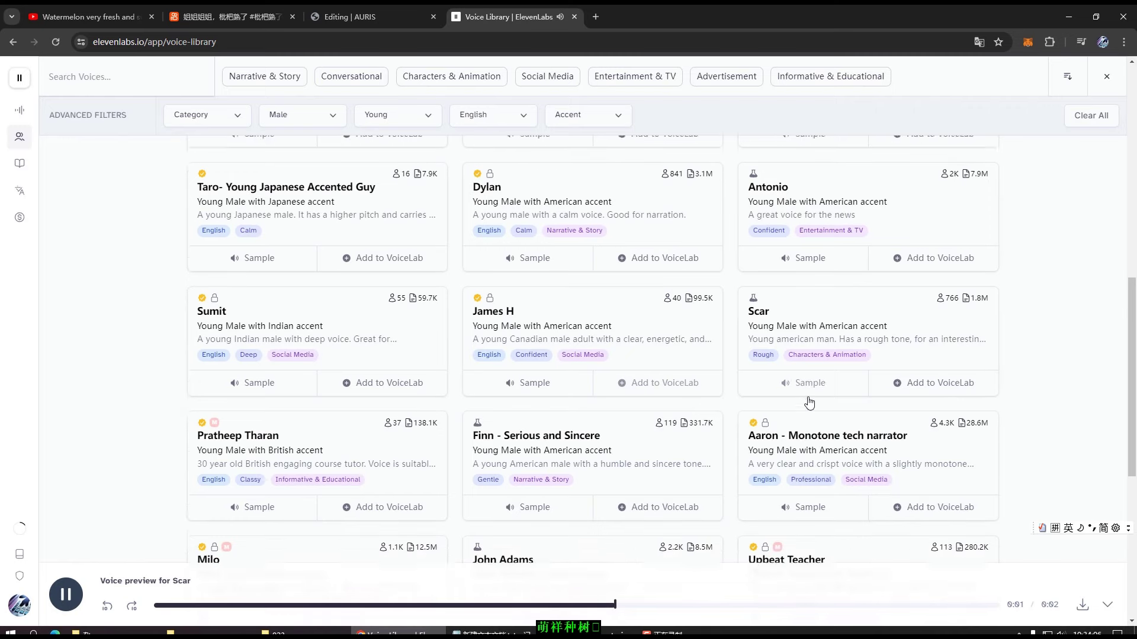
pyautogui.click(537, 467)
pyautogui.scroll(-2, 581, 451)
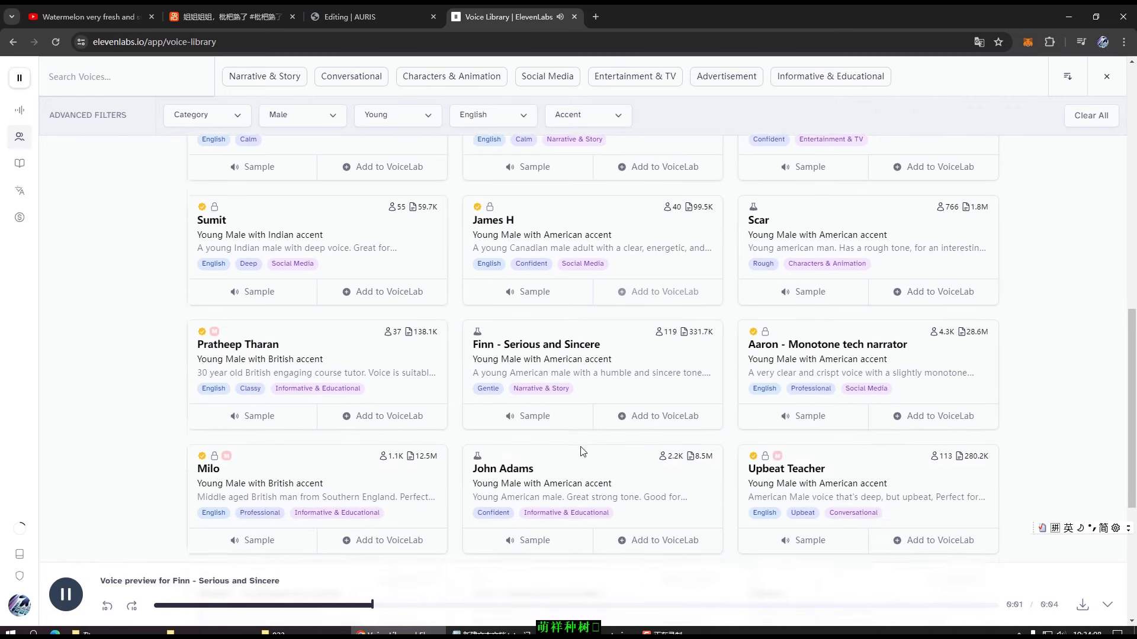
pyautogui.scroll(-1, 580, 452)
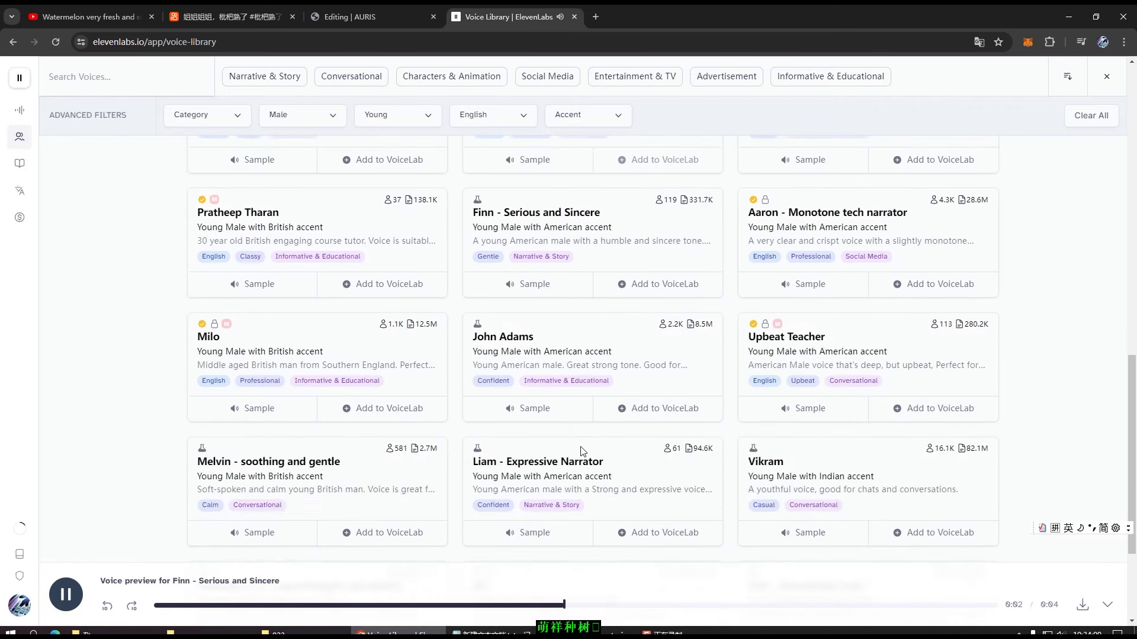
pyautogui.click(537, 416)
pyautogui.scroll(-3, 539, 419)
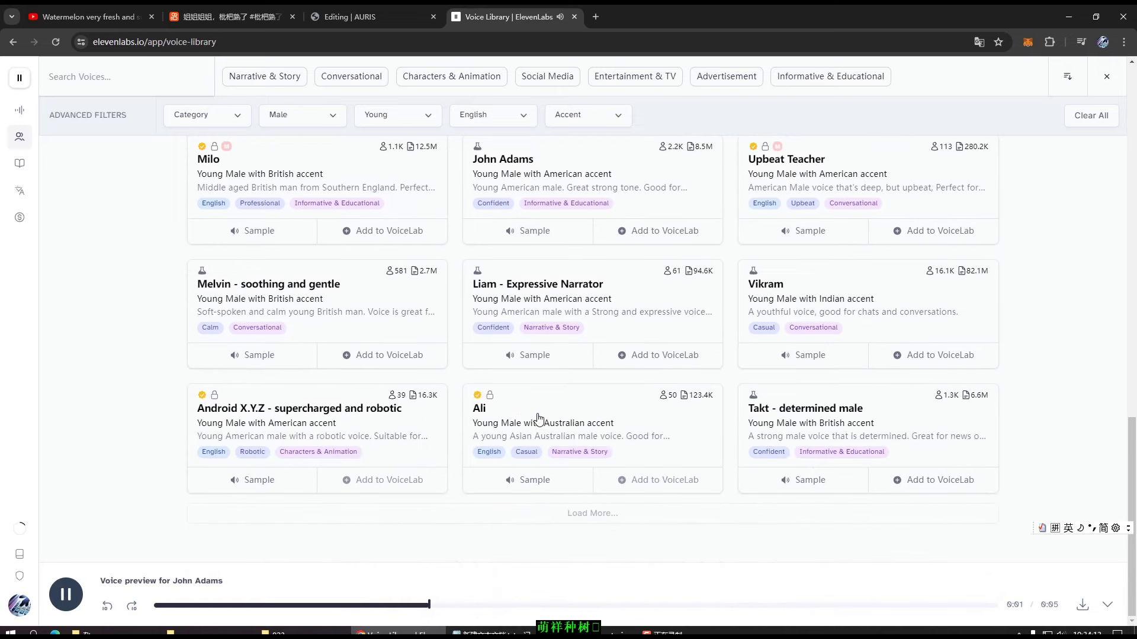
# Listen to the samples of the American storytelling voice Chris, Nevin and the sassy-toned Tom further down the list.
pyautogui.scroll(-3, 539, 417)
pyautogui.scroll(-6, 538, 414)
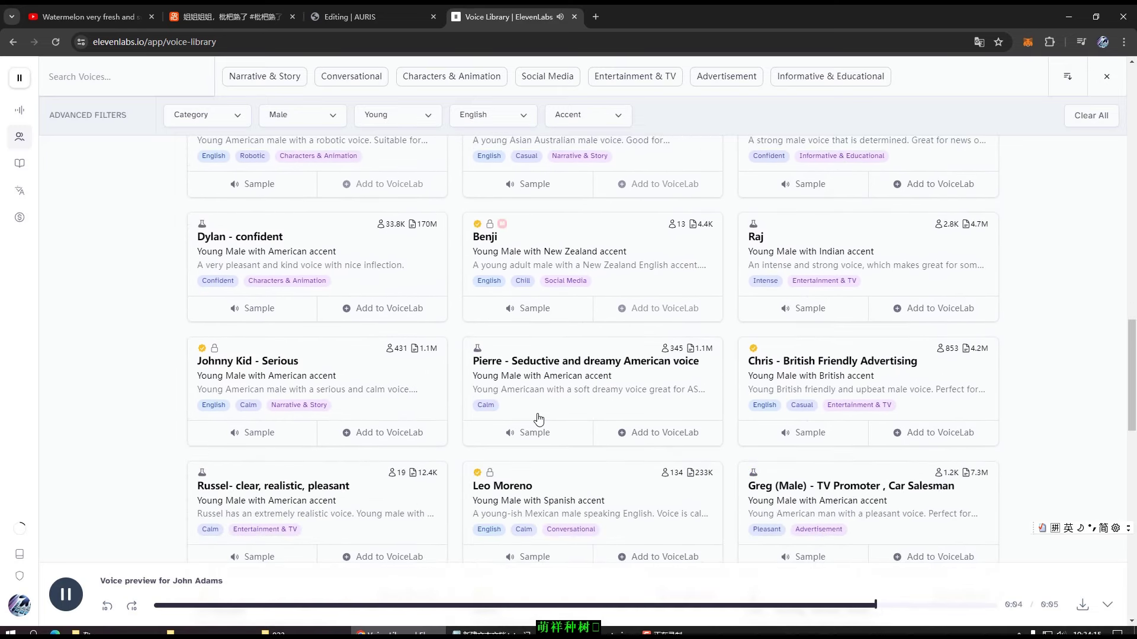
pyautogui.click(532, 449)
pyautogui.scroll(-2, 532, 452)
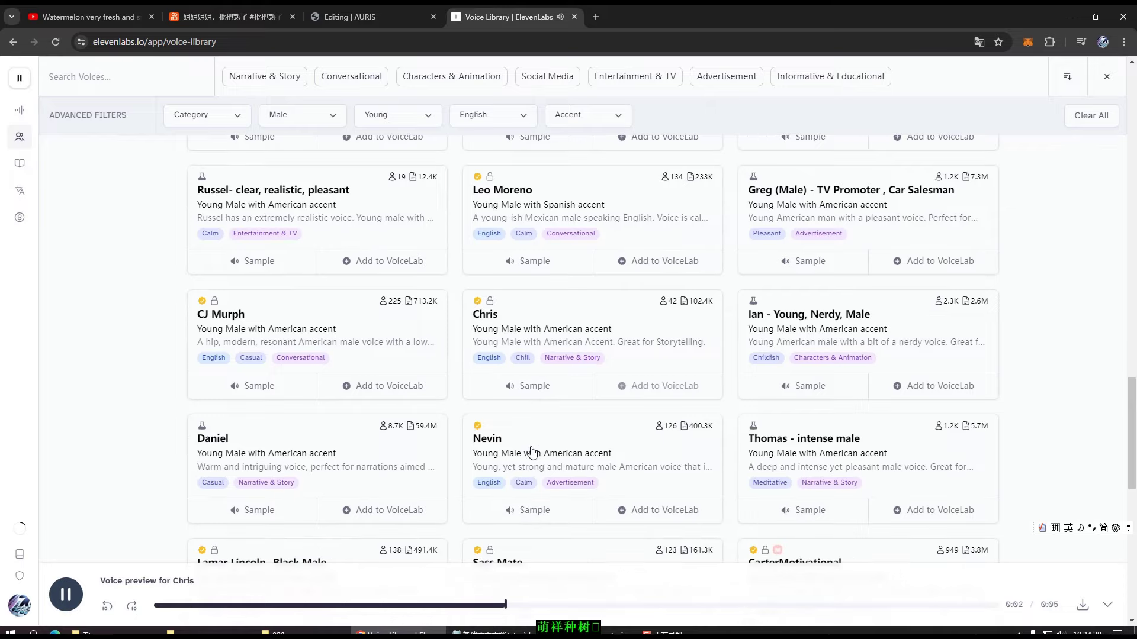
pyautogui.click(535, 452)
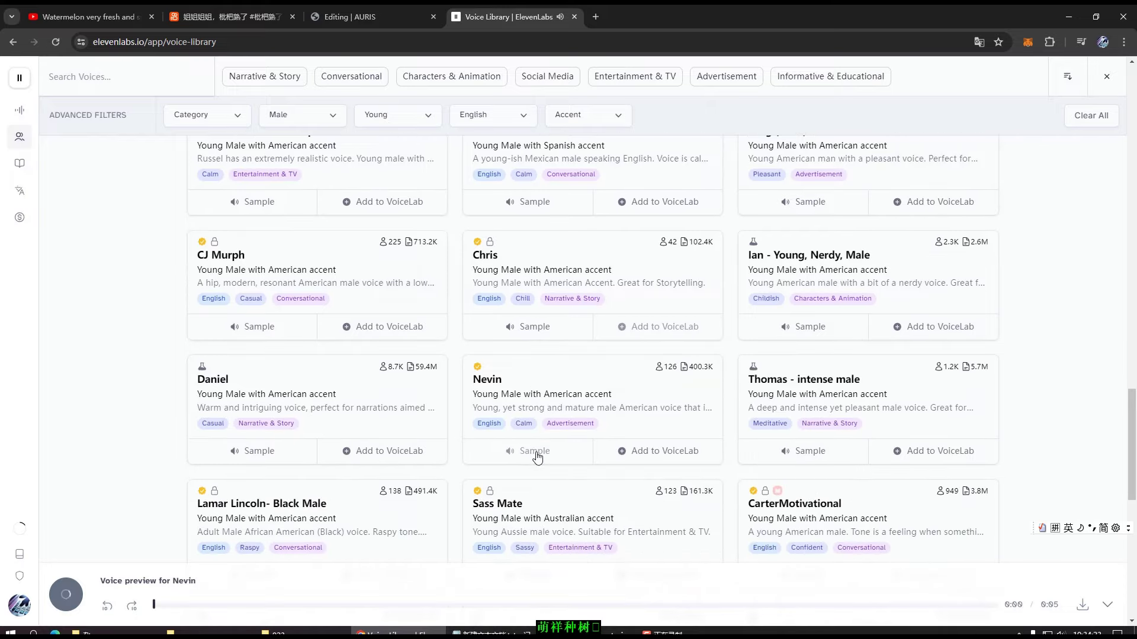
pyautogui.scroll(-2, 536, 456)
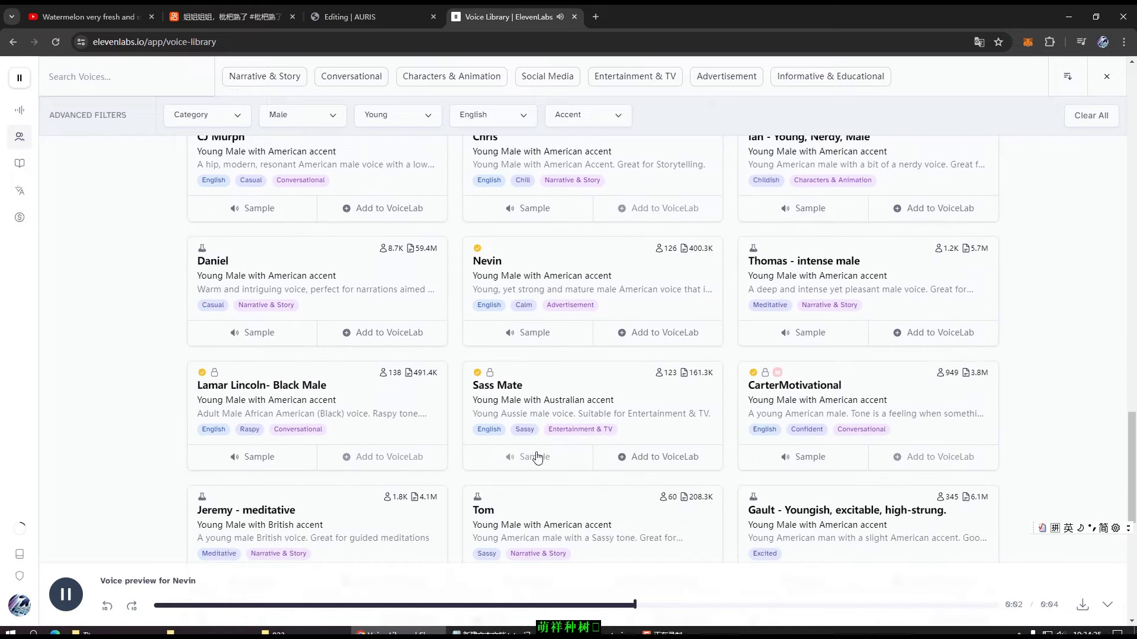
pyautogui.scroll(-3, 537, 457)
pyautogui.click(533, 412)
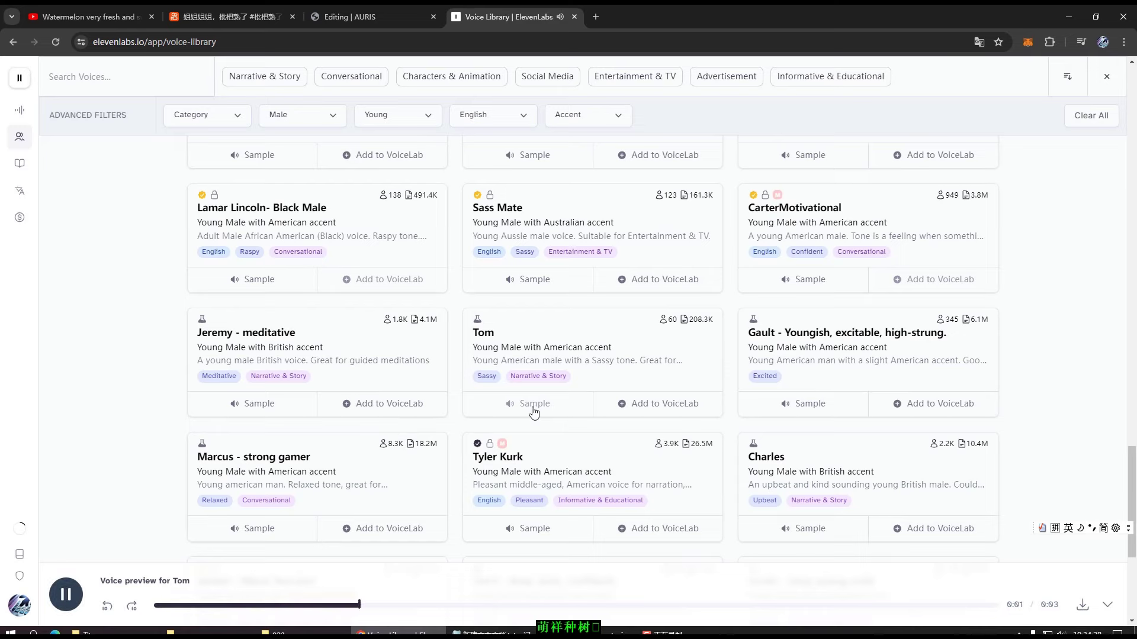
# Return to the first results and listen to the sample of Soft young male voice.
pyautogui.scroll(12, 532, 409)
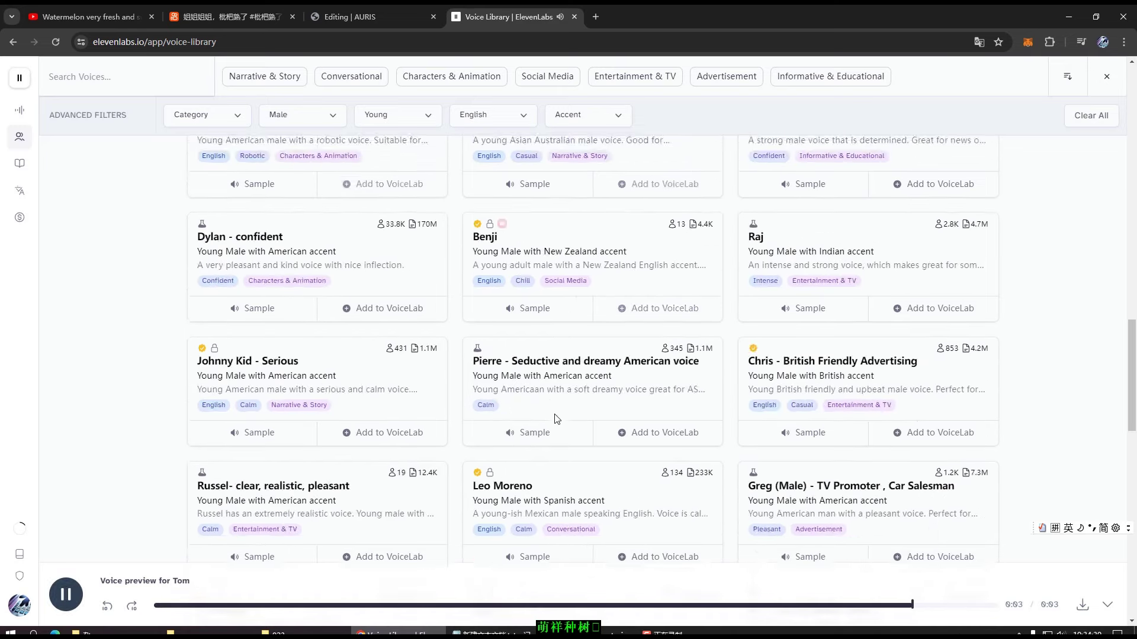
pyautogui.scroll(5, 556, 420)
pyautogui.click(771, 322)
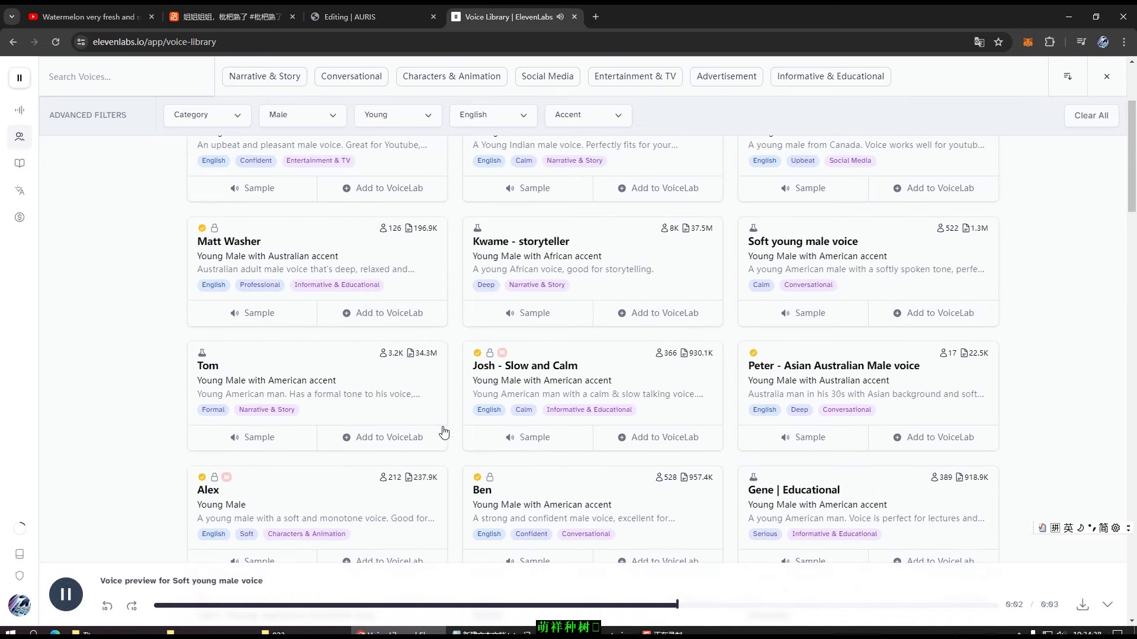
# Add the voice "Gault - Youngish, excitable, high-strung." to VoiceLab under its default name and use it for speech synthesis.
pyautogui.scroll(-15, 797, 373)
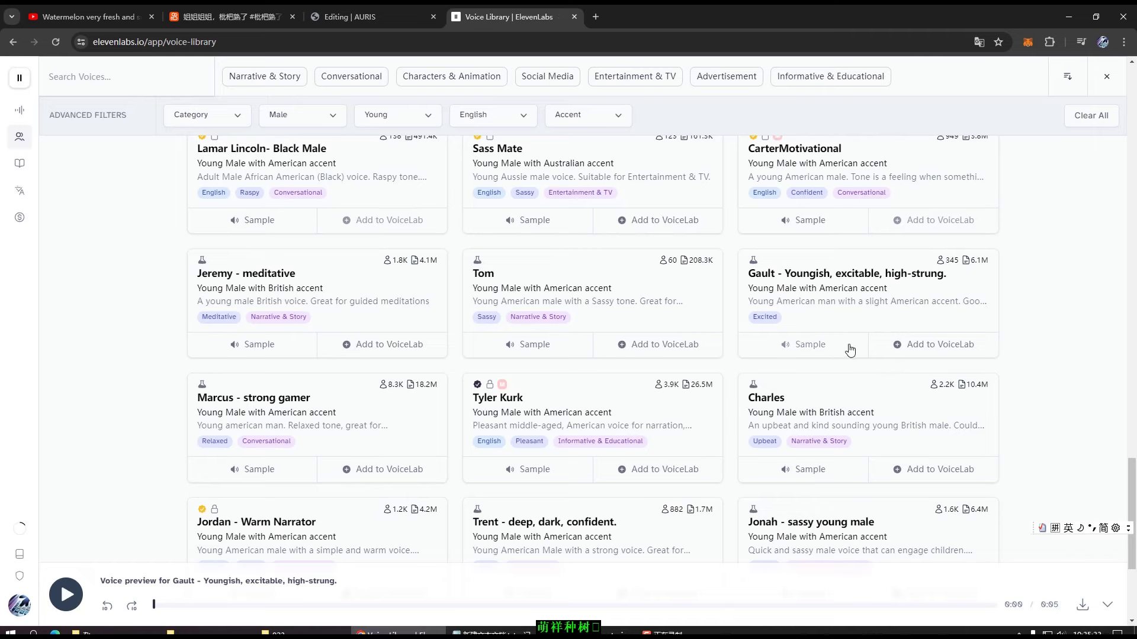
pyautogui.click(925, 350)
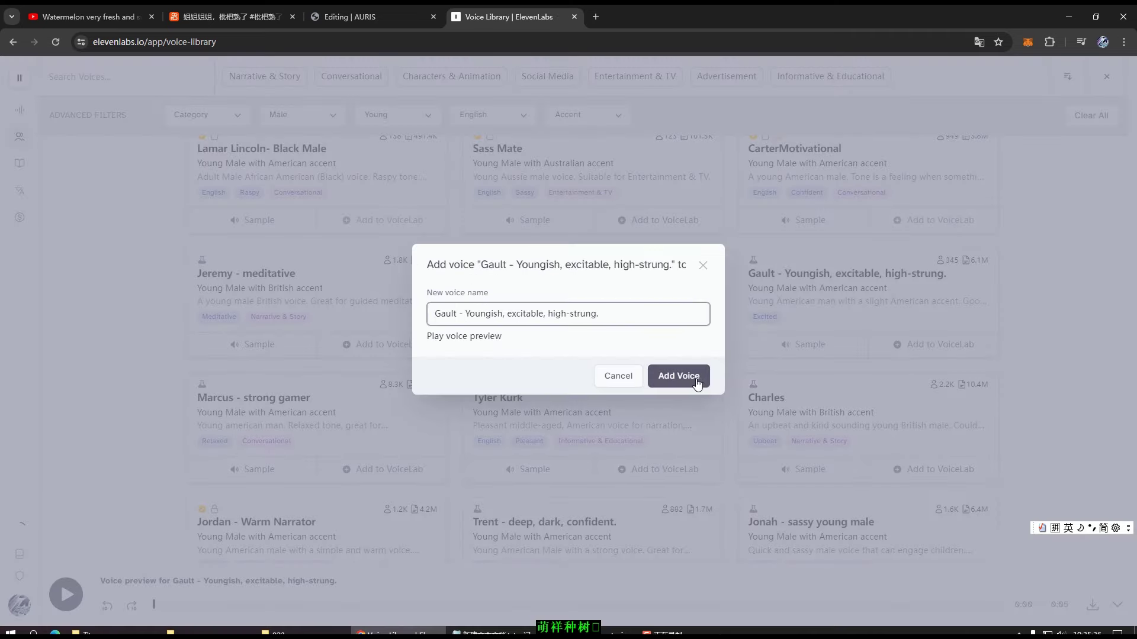
pyautogui.click(688, 383)
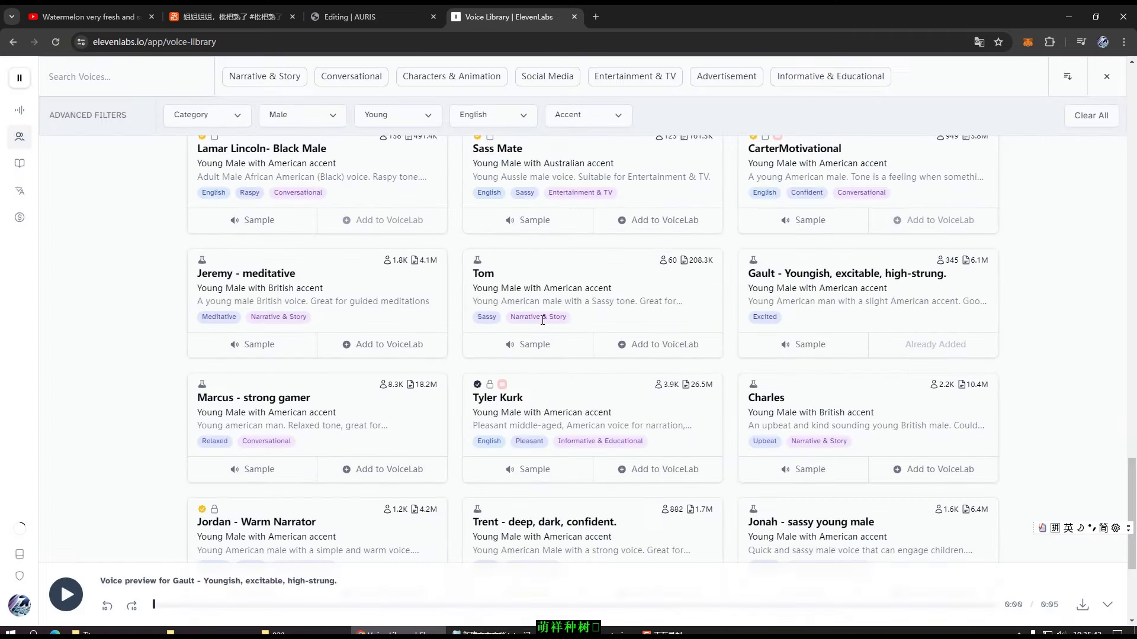
pyautogui.click(47, 136)
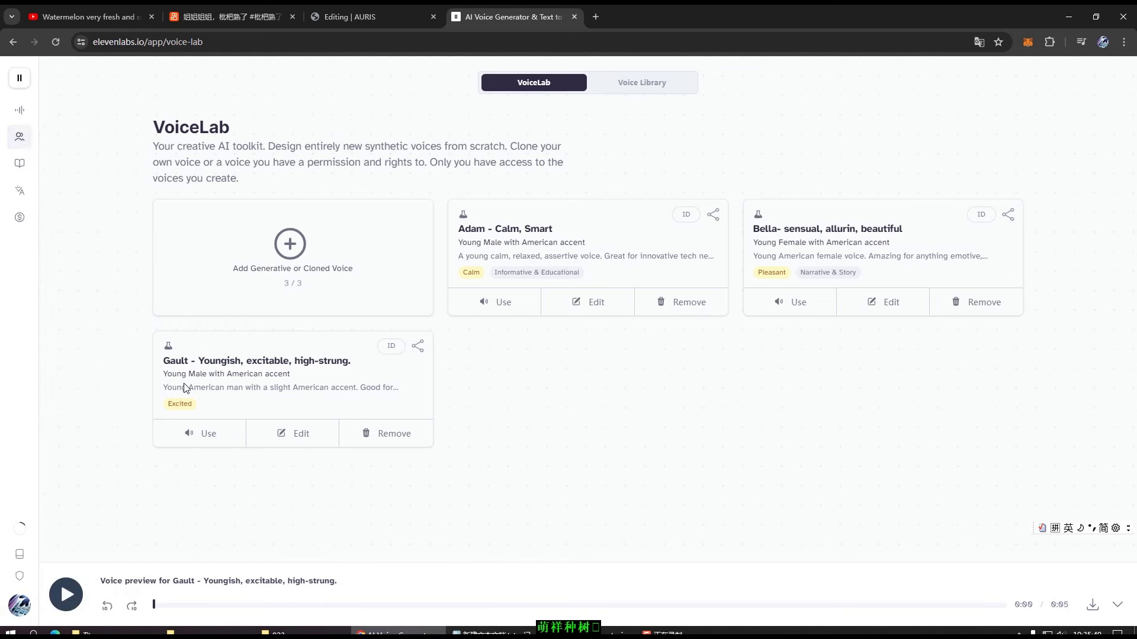
pyautogui.click(208, 434)
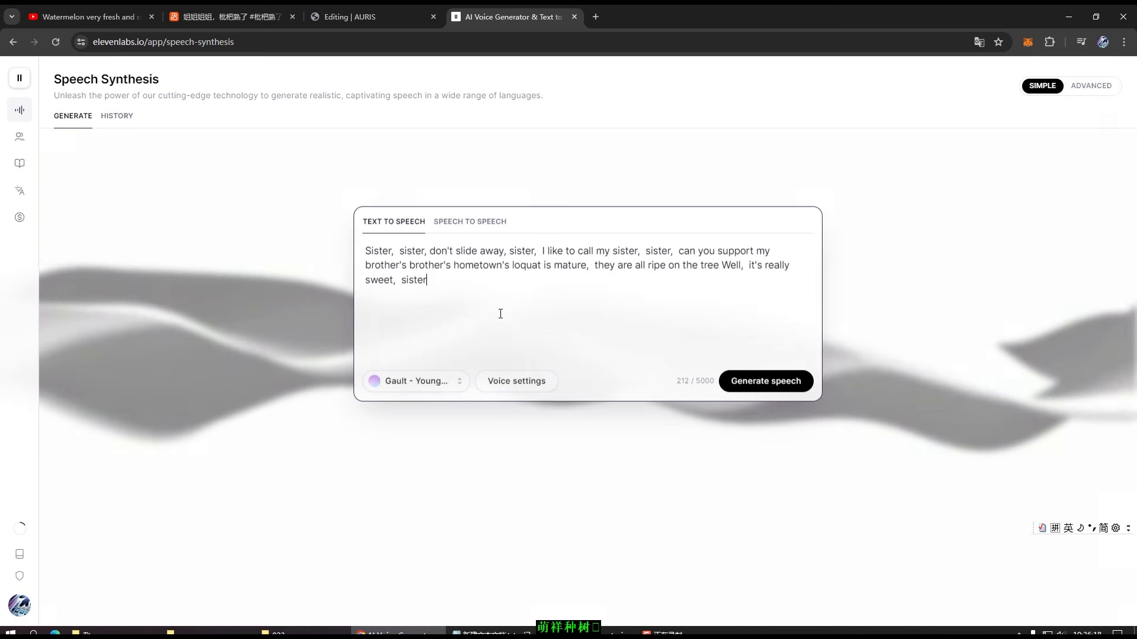
# Raise the voice's Stability slightly, set Similarity to 77%, generate the speech from the entered text, and close the settings.
pyautogui.click(495, 382)
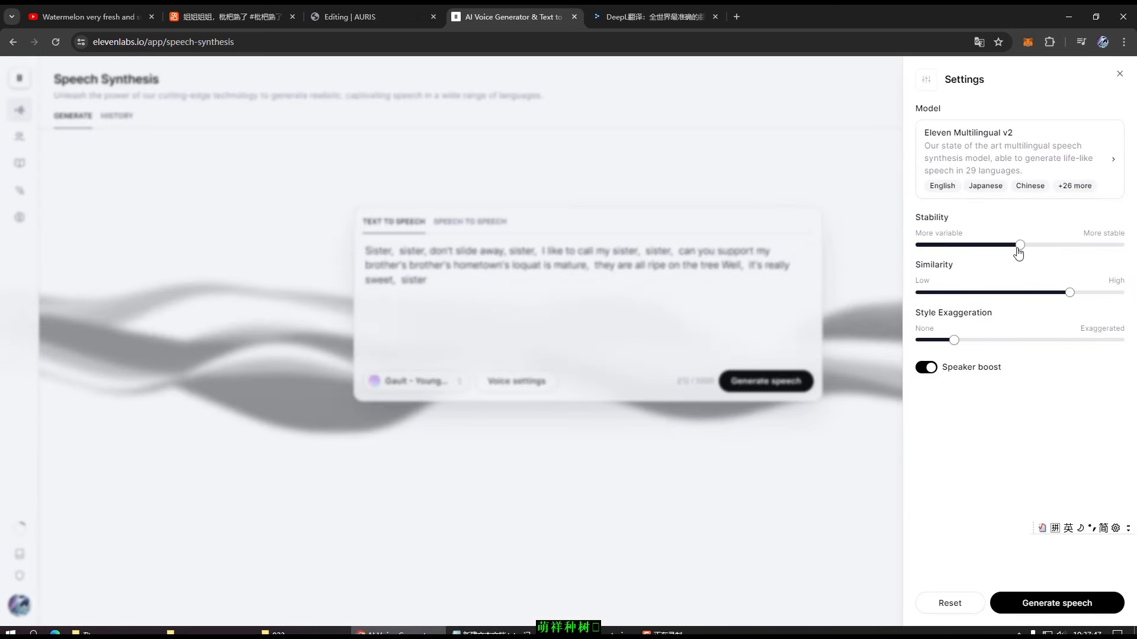
pyautogui.moveTo(1019, 253); pyautogui.dragTo(1027, 253)
pyautogui.moveTo(1070, 294)
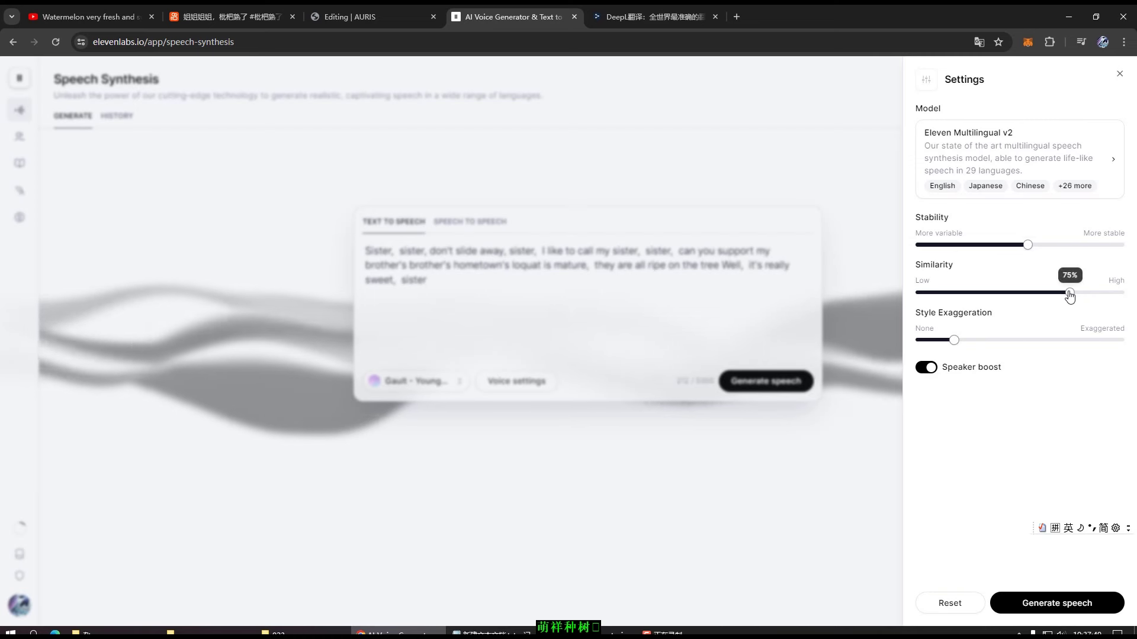
pyautogui.moveTo(1072, 296); pyautogui.dragTo(1077, 295)
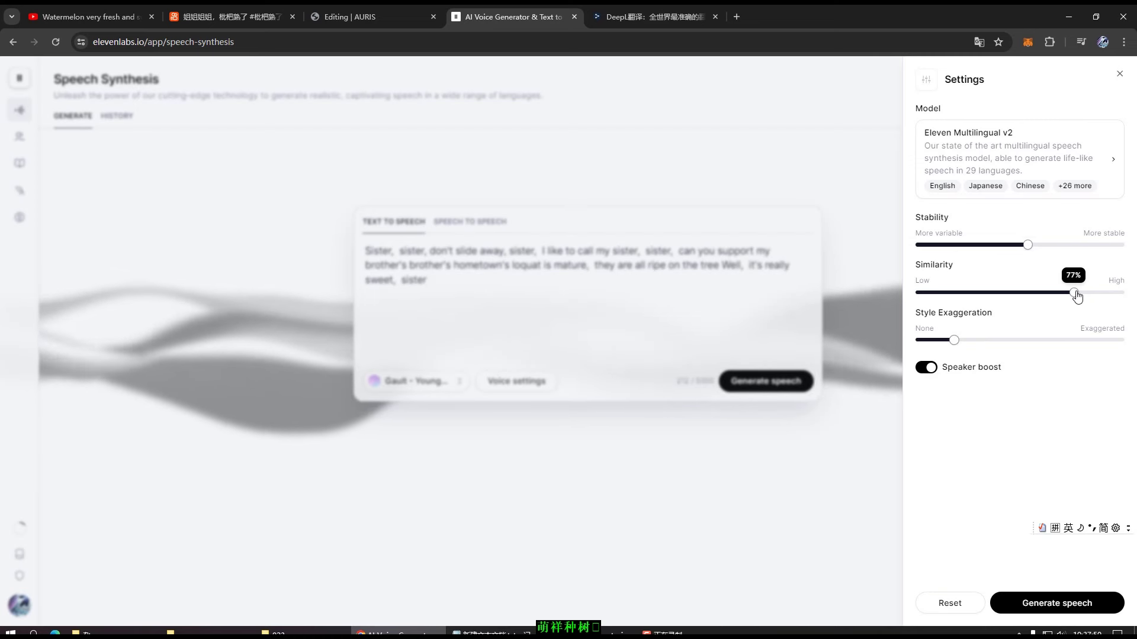
pyautogui.click(1044, 610)
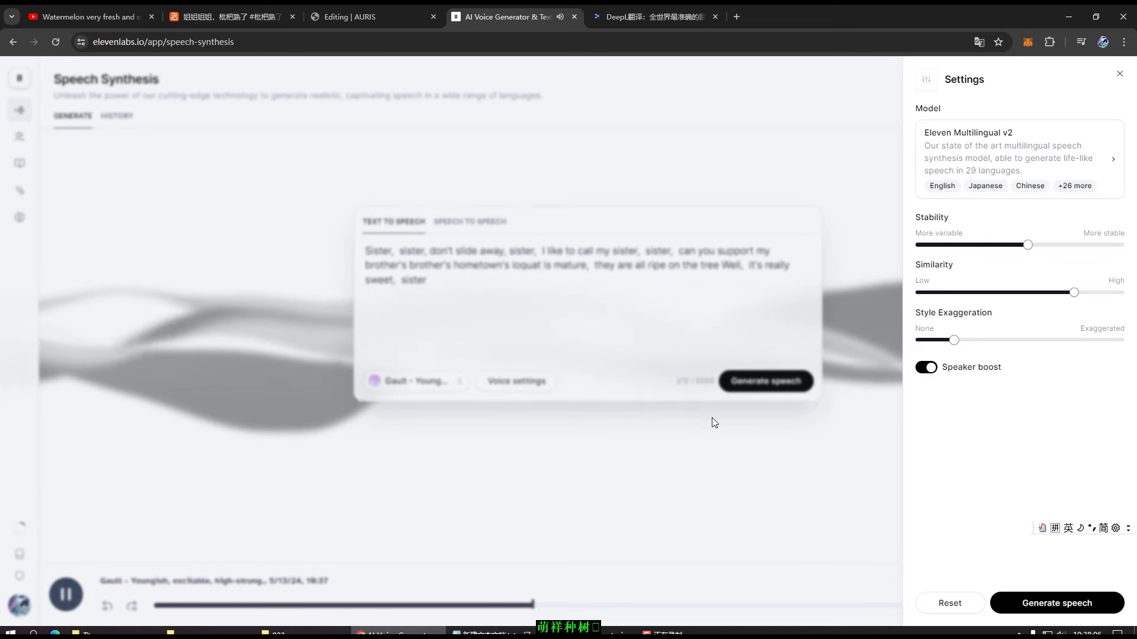
pyautogui.click(1119, 74)
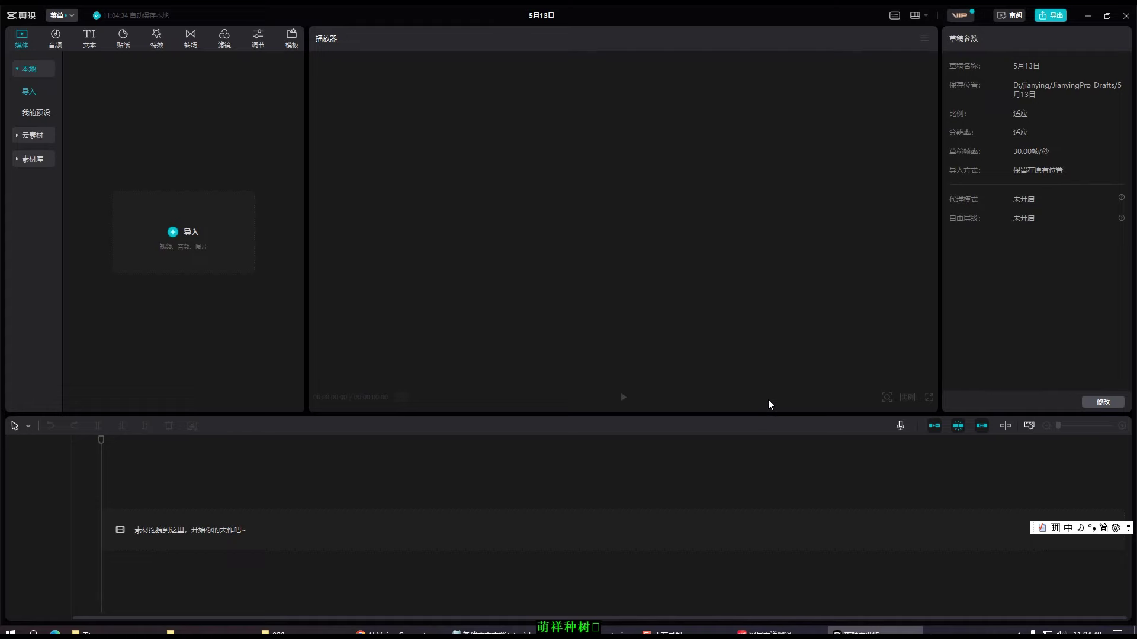
# Import the loquat video and the ElevenLabs MP3 into the JianYing draft and place both at the start of the timeline.
pyautogui.click(306, 631)
pyautogui.moveTo(643, 361); pyautogui.dragTo(213, 296)
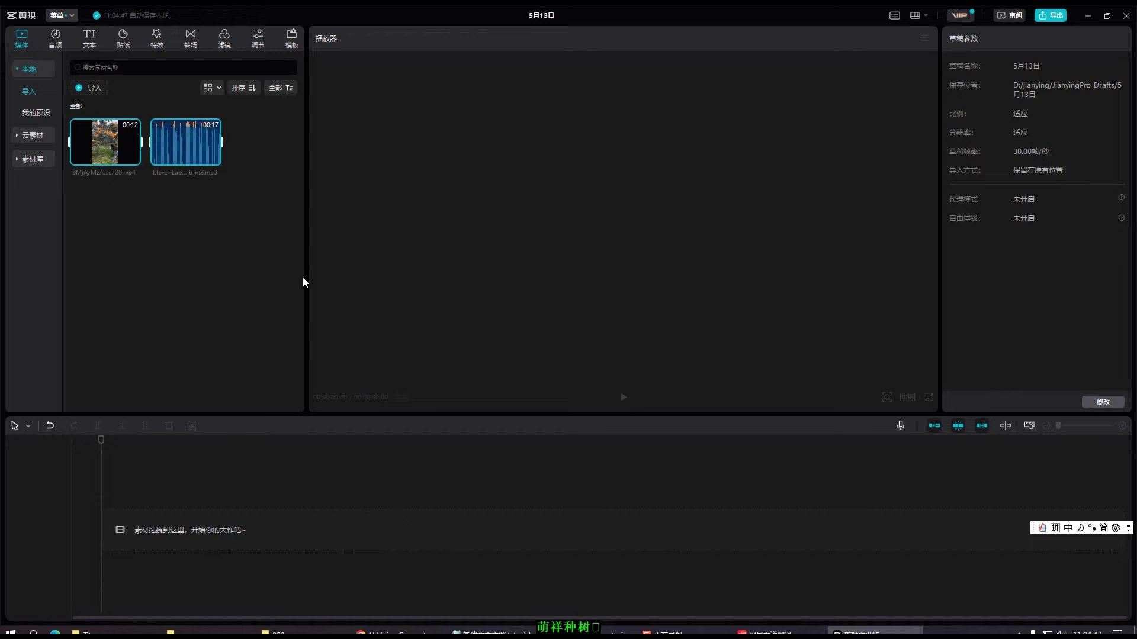
pyautogui.moveTo(300, 271); pyautogui.dragTo(116, 601)
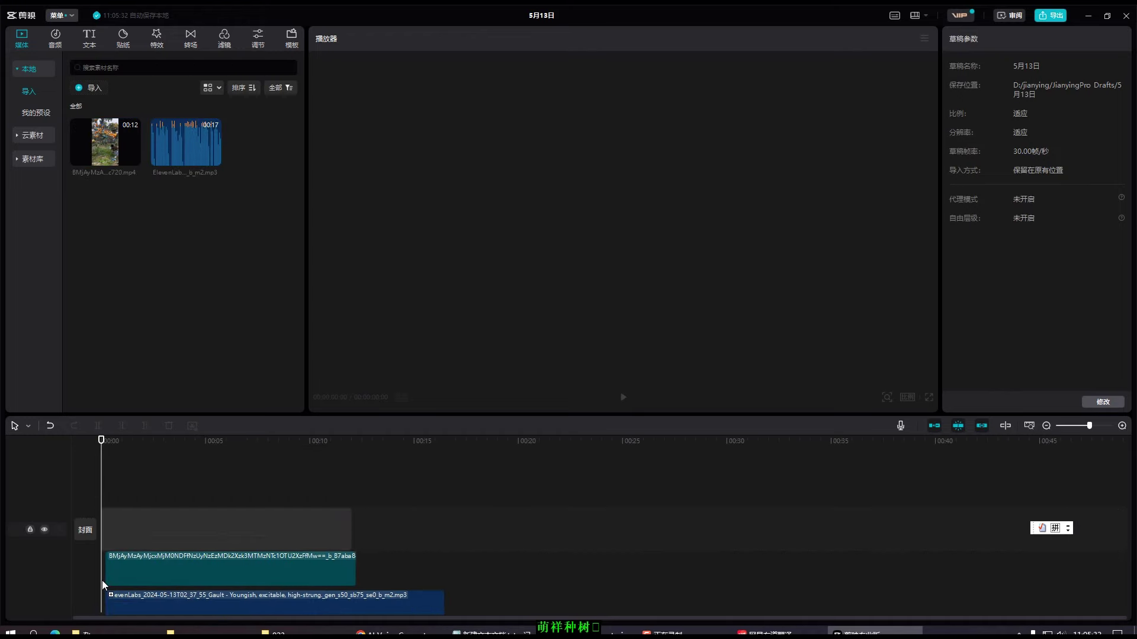
pyautogui.moveTo(99, 557); pyautogui.dragTo(101, 556)
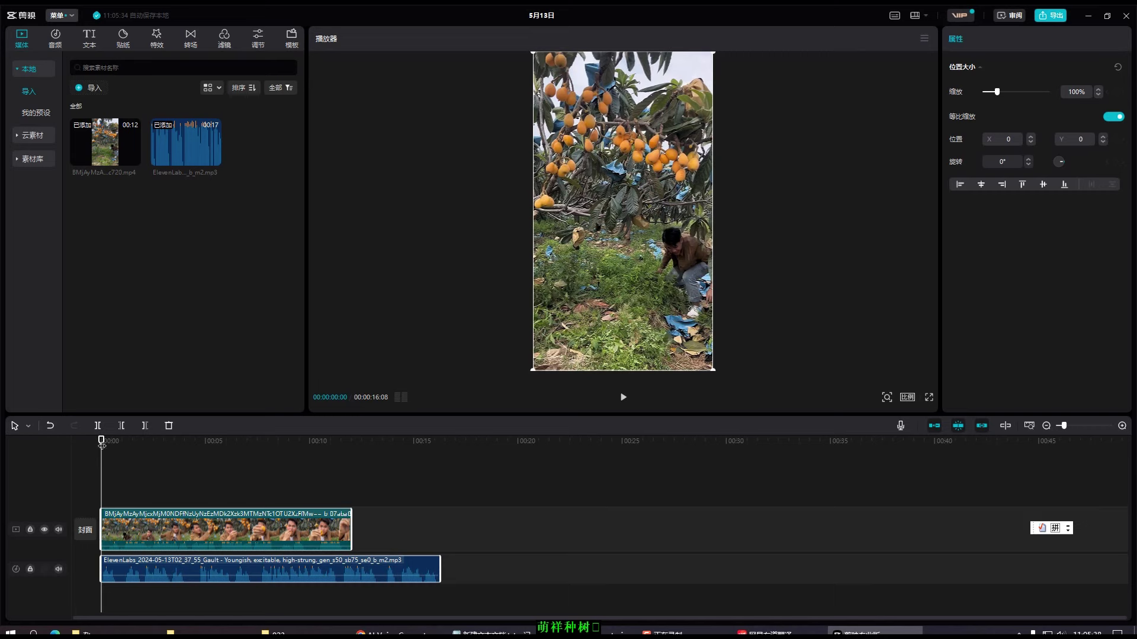
# Split the ElevenLabs voiceover around the pause after its first word and delete the short silent piece between the cuts.
pyautogui.moveTo(104, 442); pyautogui.dragTo(180, 489)
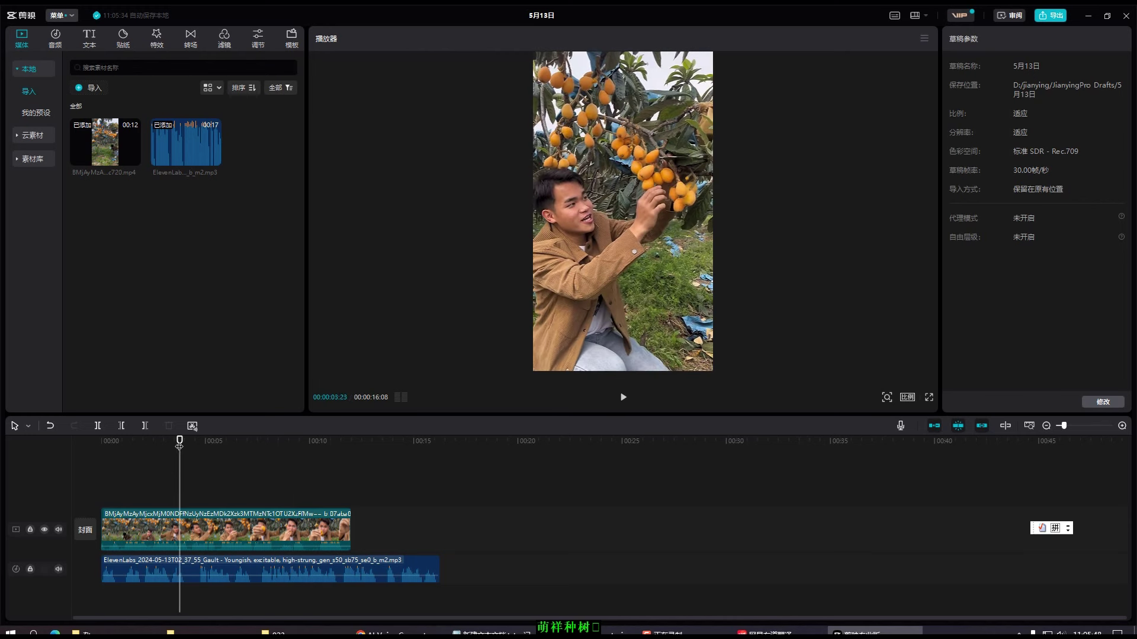
pyautogui.moveTo(179, 446); pyautogui.dragTo(115, 456)
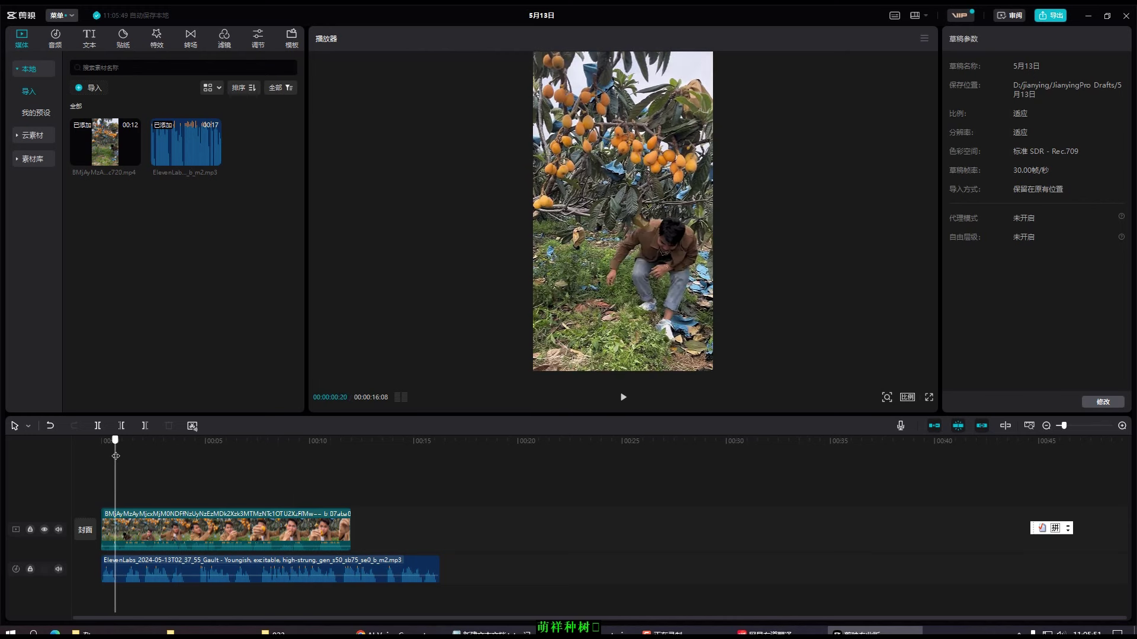
pyautogui.click(132, 564)
pyautogui.click(97, 426)
pyautogui.moveTo(115, 440); pyautogui.dragTo(125, 443)
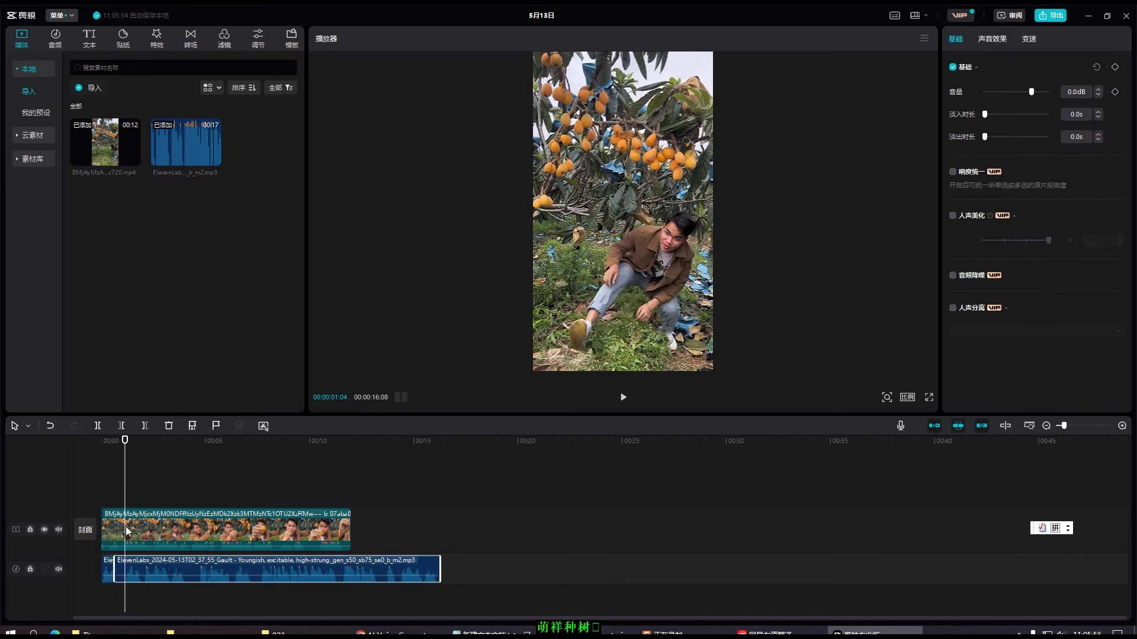
pyautogui.moveTo(114, 570); pyautogui.dragTo(119, 570)
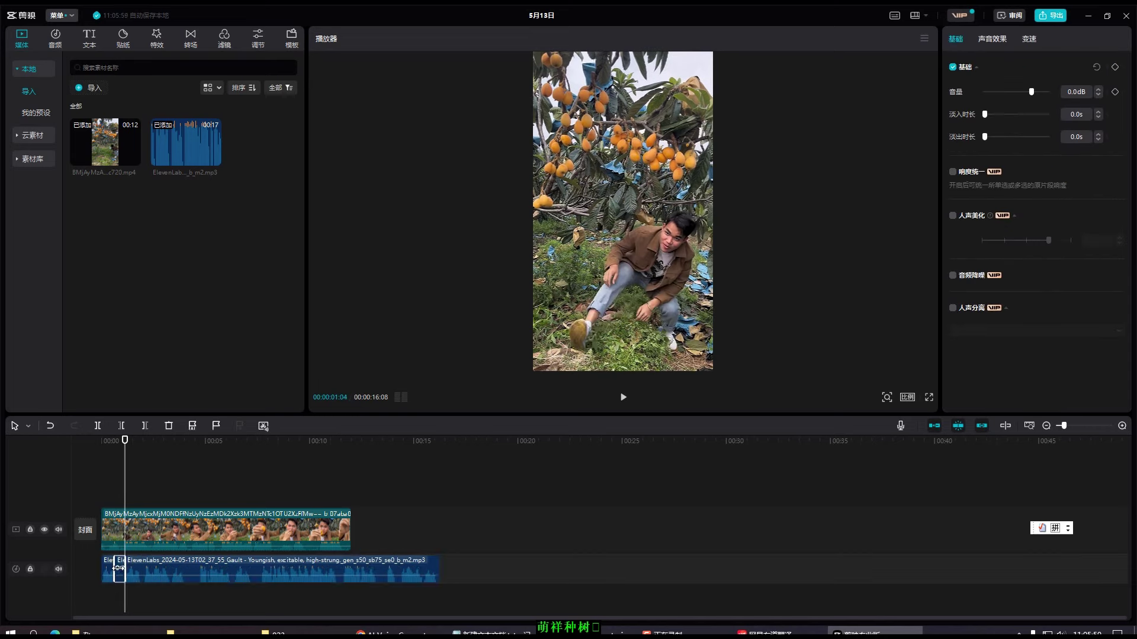
pyautogui.click(1121, 427)
pyautogui.click(1120, 427)
pyautogui.click(1120, 428)
pyautogui.rightClick(131, 569)
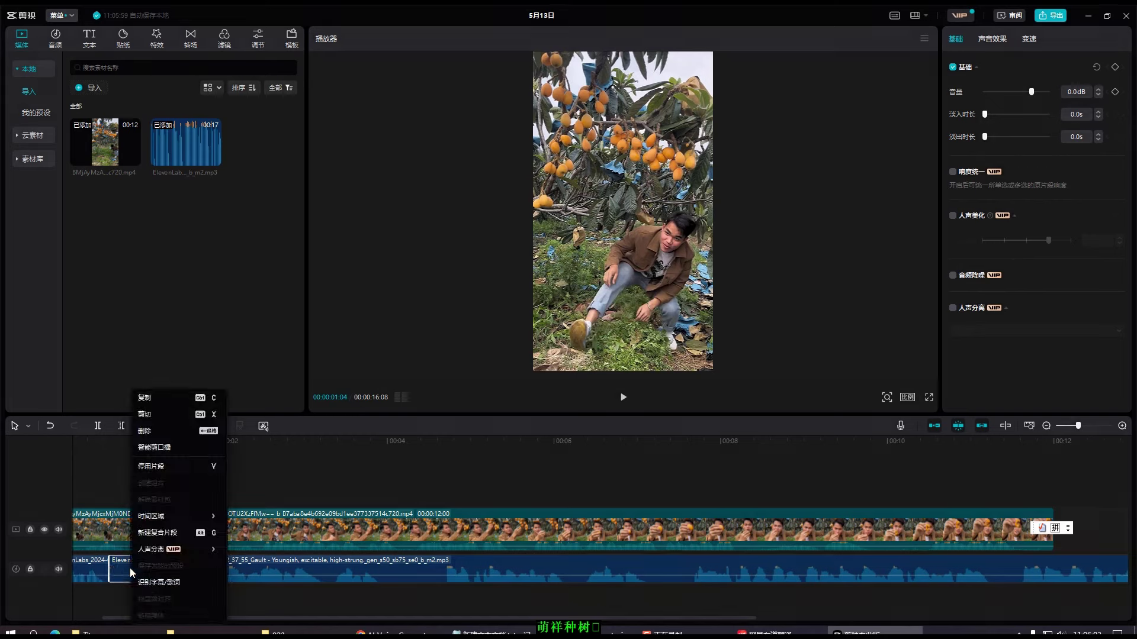
pyautogui.click(145, 430)
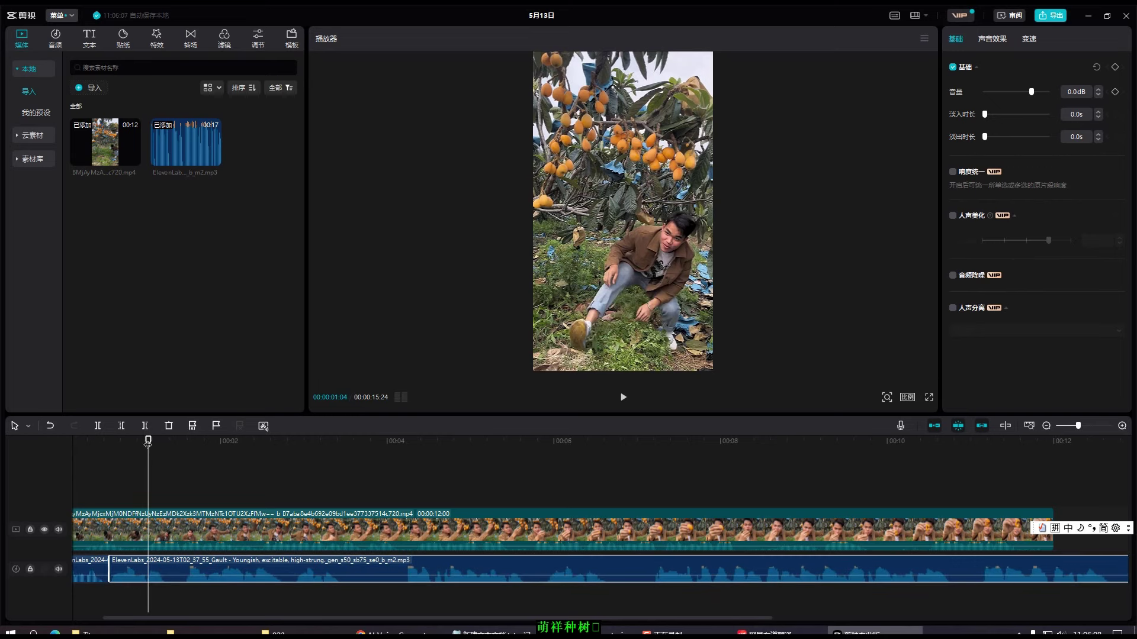
# Split the voiceover around its second pause, ending at 00:00:01:17, and delete the short silent piece.
pyautogui.moveTo(148, 442); pyautogui.dragTo(184, 443)
pyautogui.click(98, 426)
pyautogui.click(98, 426)
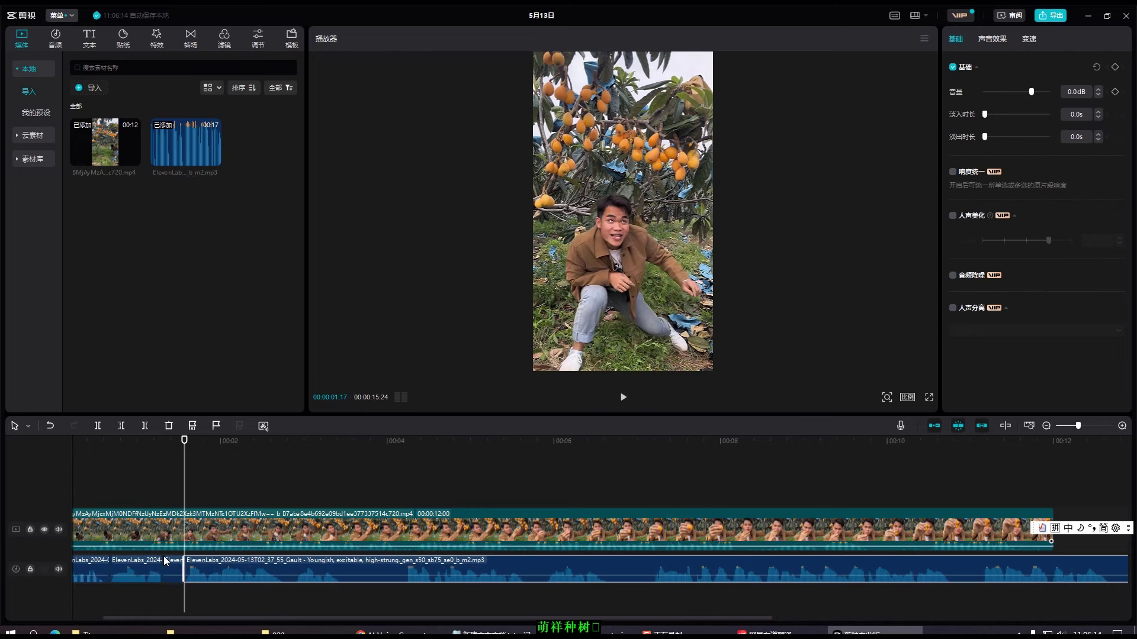
pyautogui.click(170, 568)
pyautogui.click(169, 426)
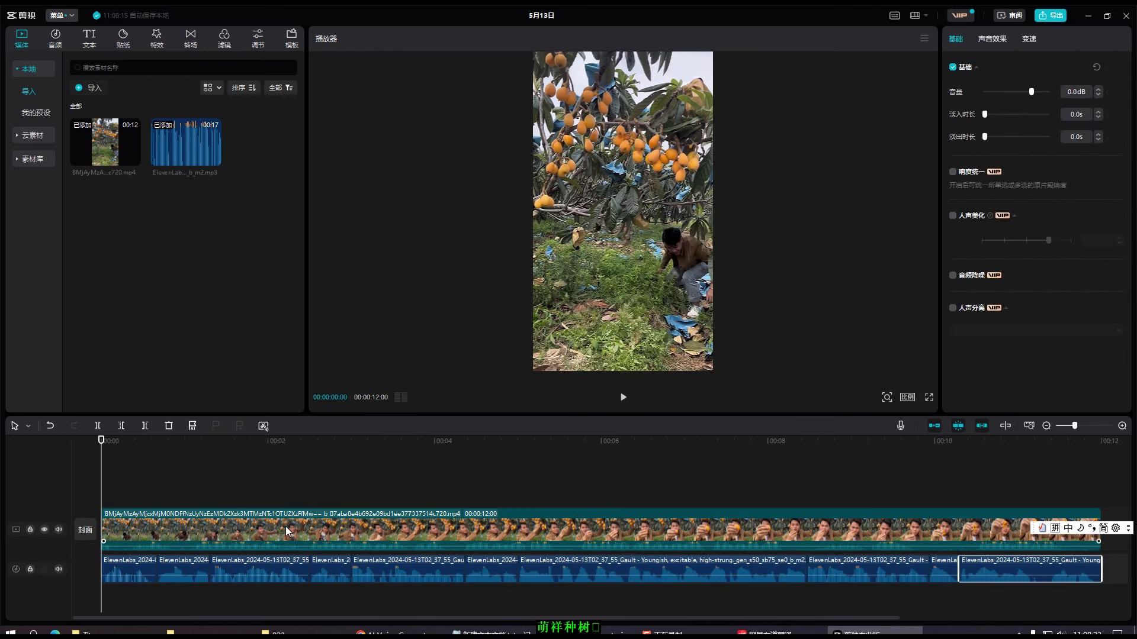
# Mute the loquat video's original sound by lowering its volume to -∞ dB, and listen to the voiceover with it.
pyautogui.click(289, 531)
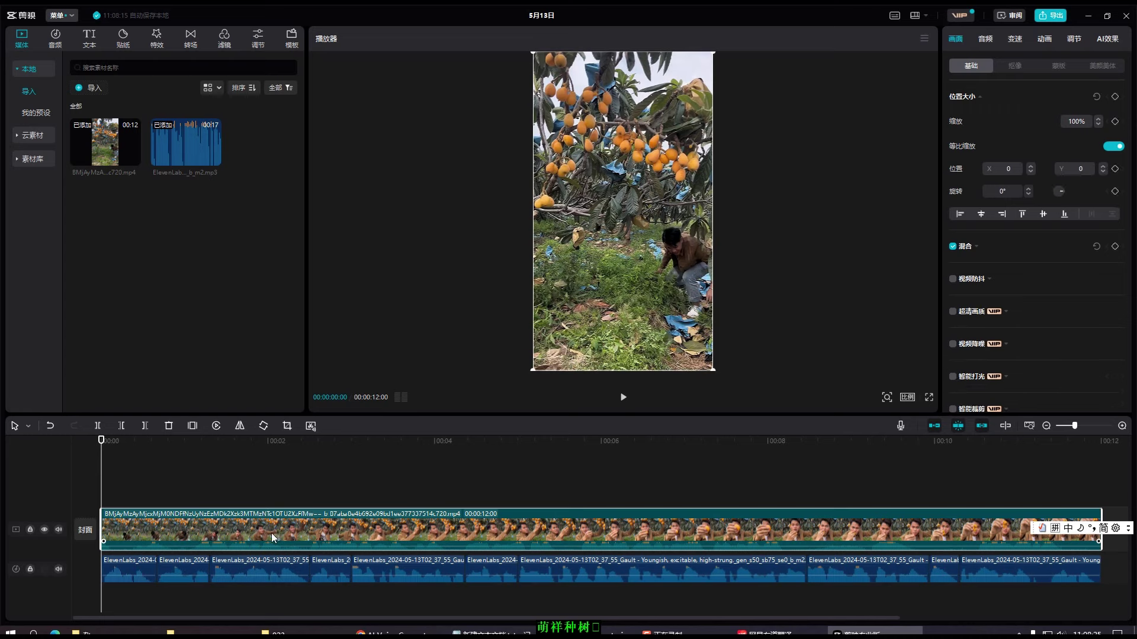
pyautogui.click(985, 42)
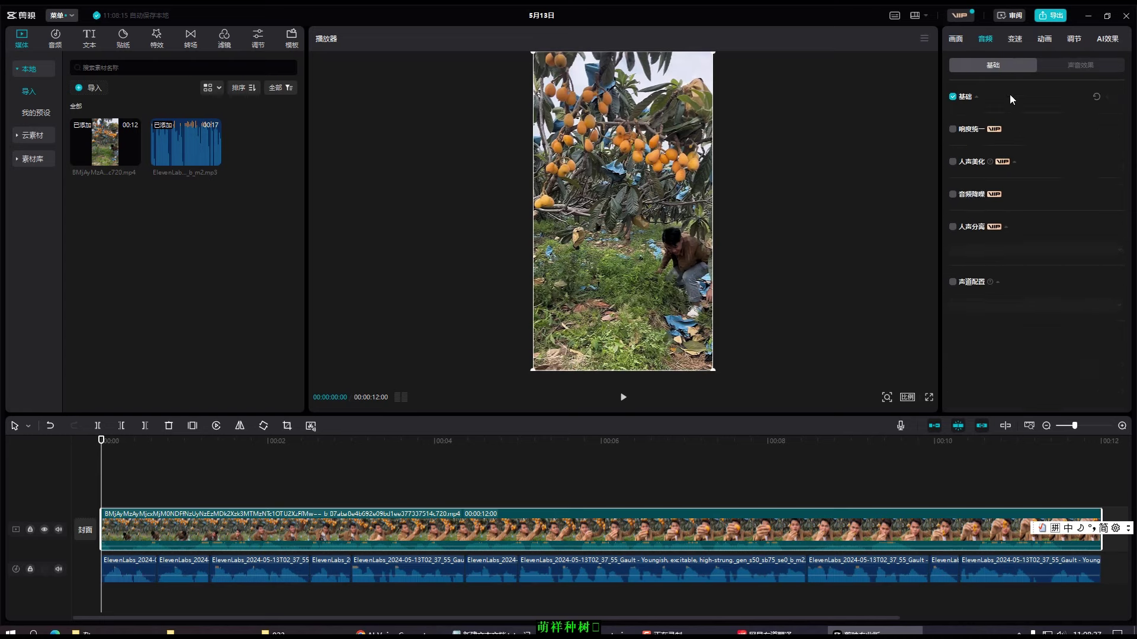
pyautogui.moveTo(1030, 122); pyautogui.dragTo(925, 120)
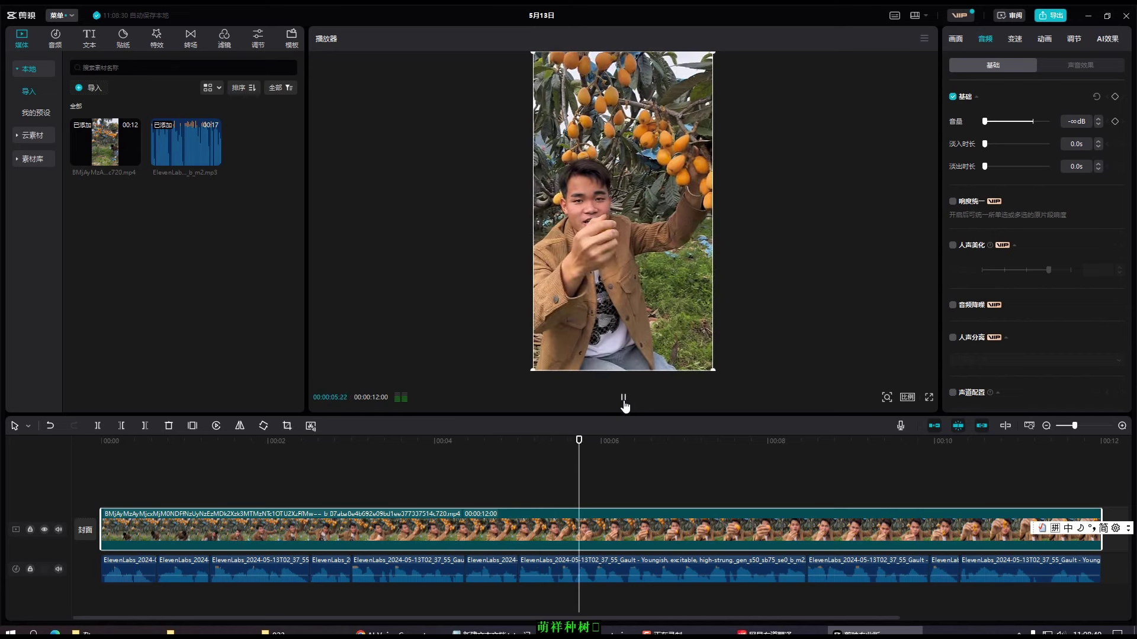
pyautogui.click(624, 399)
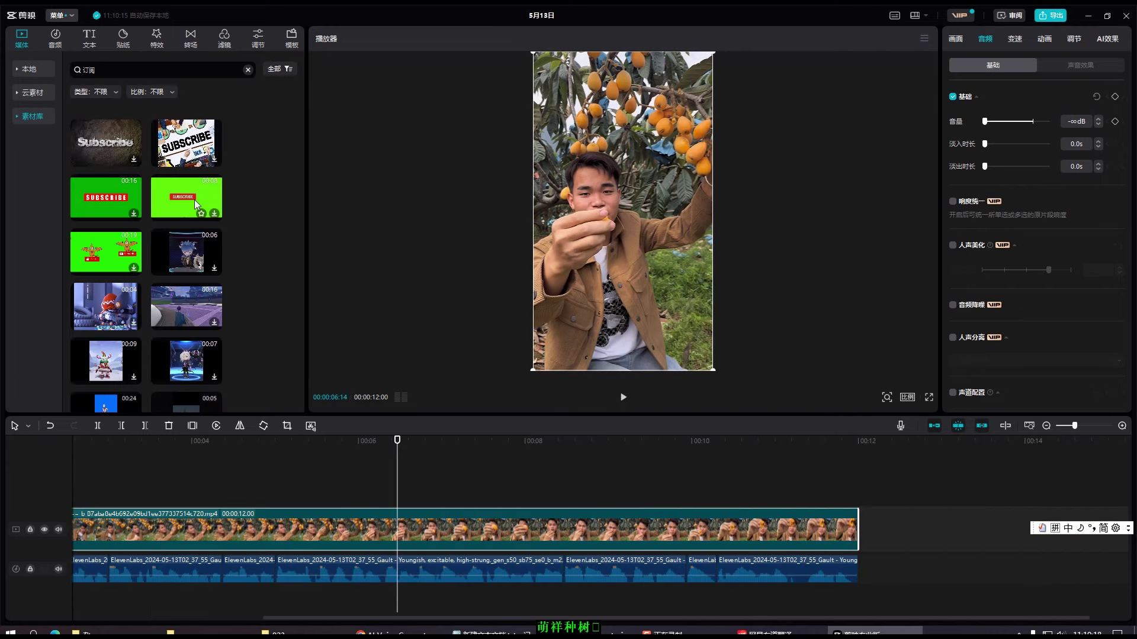
# Place the green-screen 订阅按钮 clip above the video from about 8:18 to the end, and move it down to Y -988.
pyautogui.moveTo(195, 204); pyautogui.dragTo(400, 492)
pyautogui.click(622, 397)
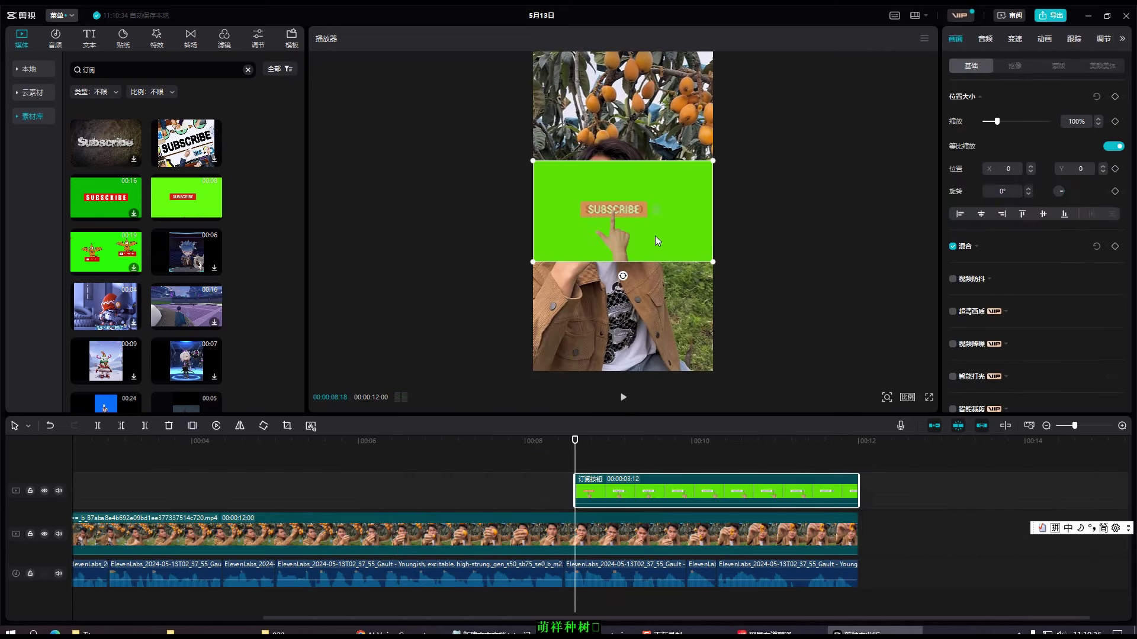
pyautogui.moveTo(655, 237); pyautogui.dragTo(658, 350)
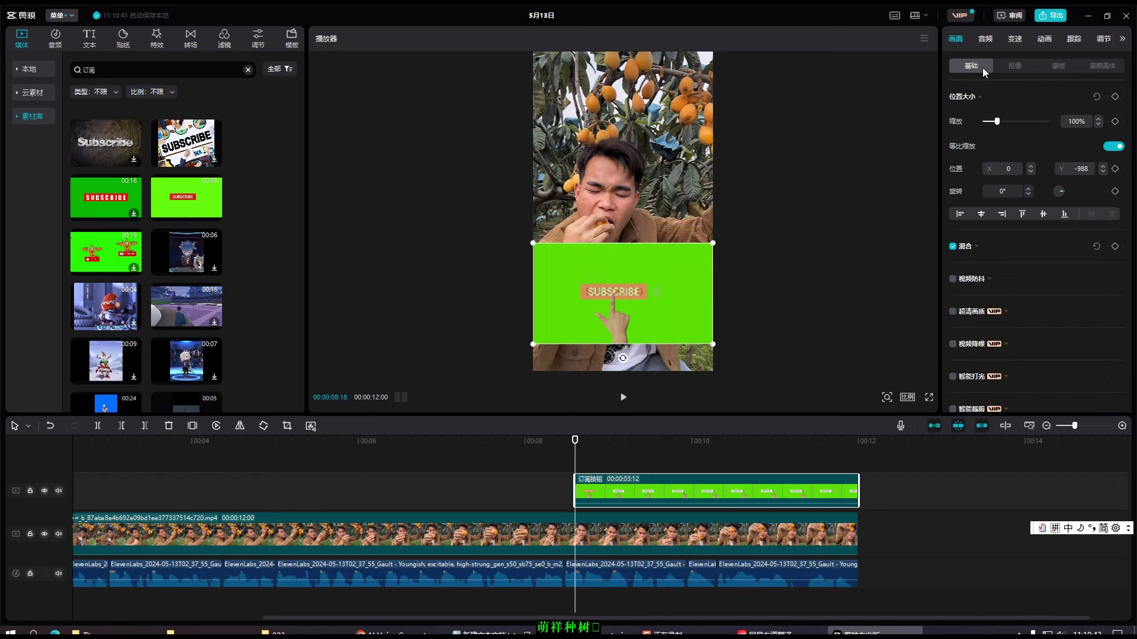
# Remove the subscribe clip's green background with 色度抠图 at strength 8 and shadow 26, and preview the overlay.
pyautogui.click(1013, 68)
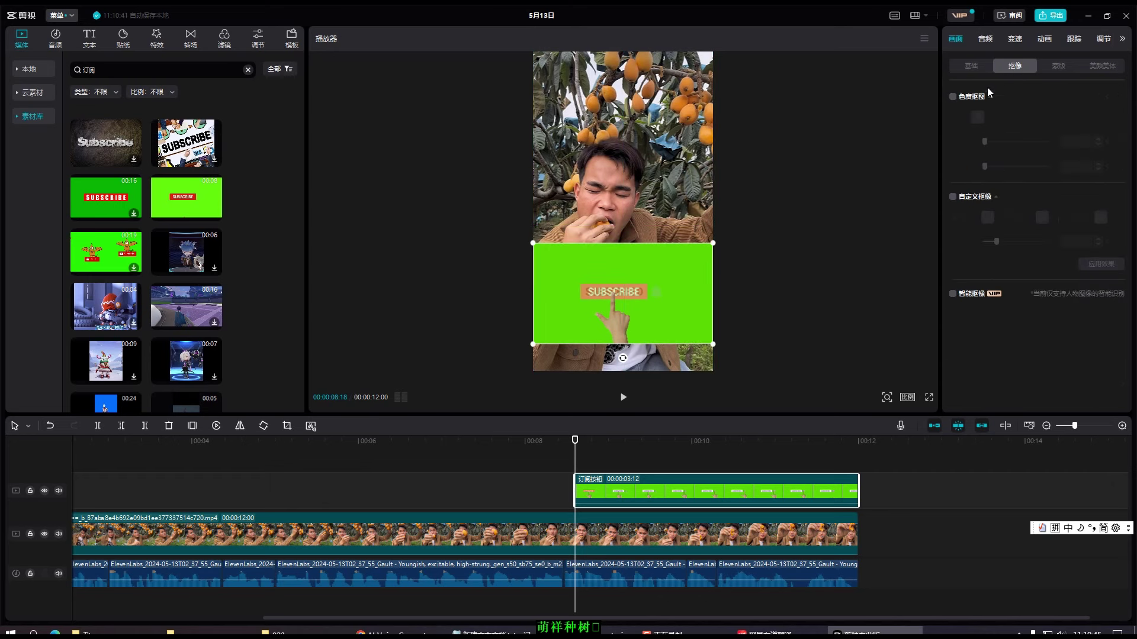
pyautogui.click(947, 98)
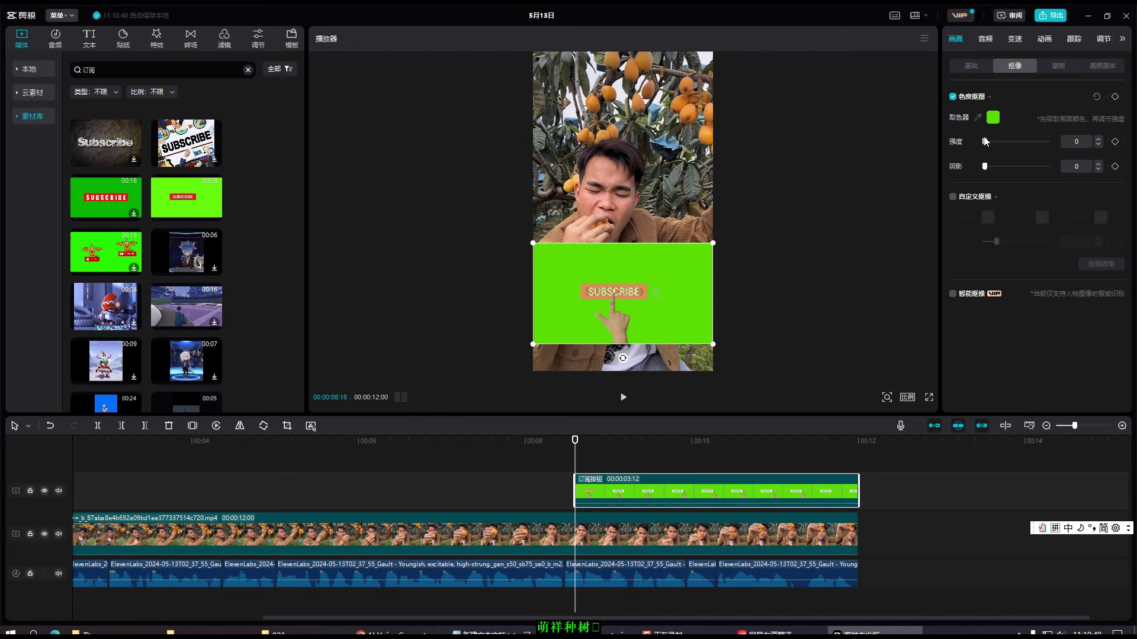
pyautogui.moveTo(985, 141); pyautogui.dragTo(989, 142)
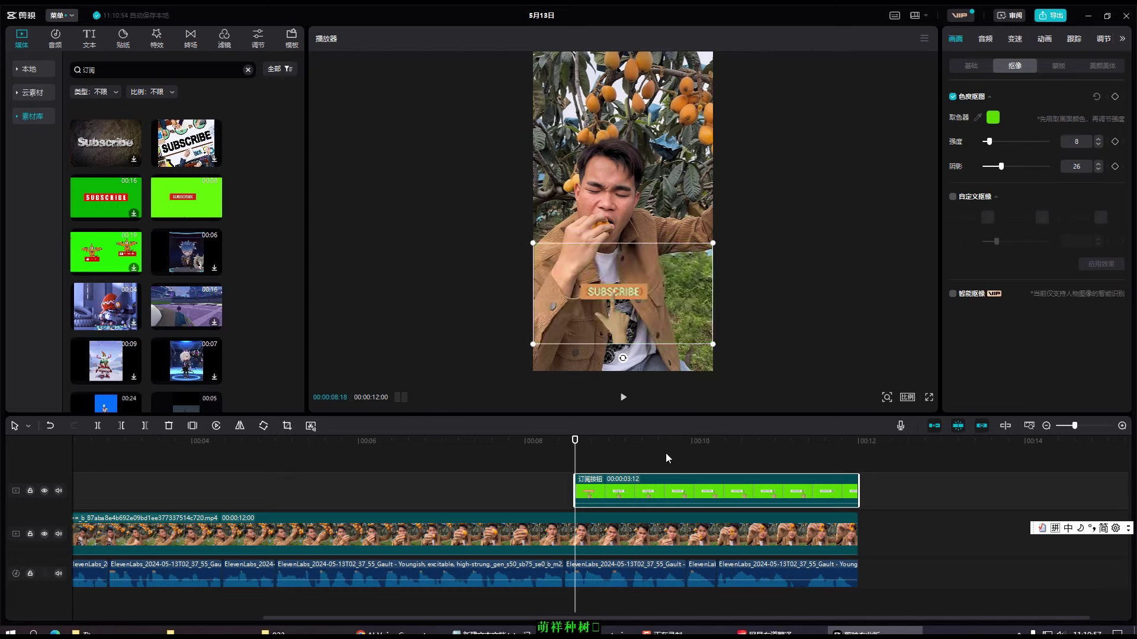
pyautogui.click(623, 397)
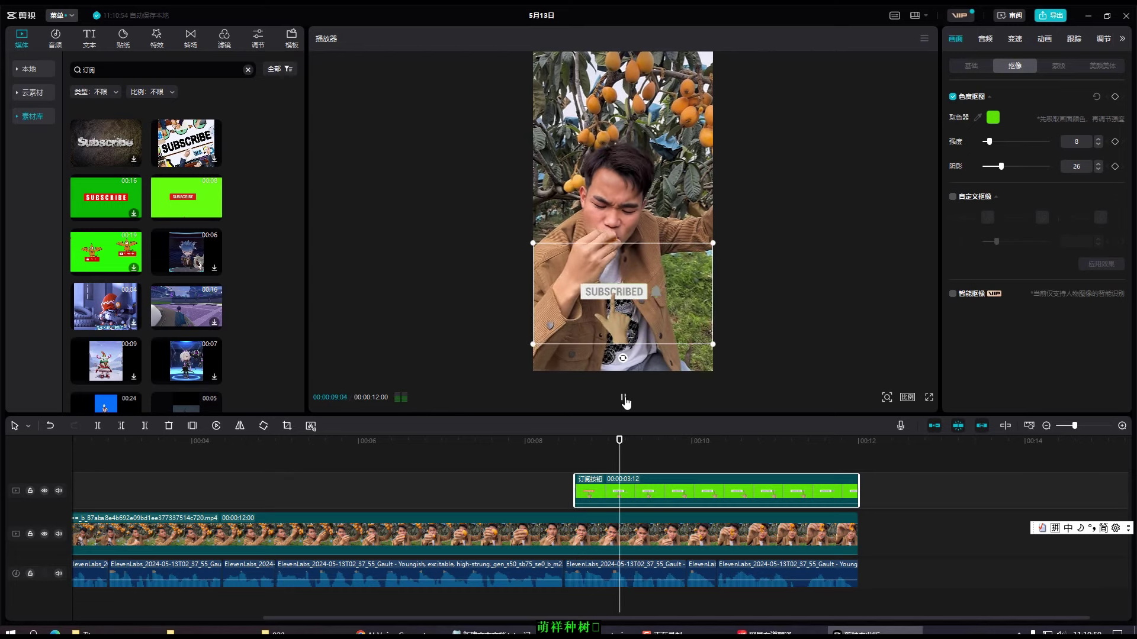
pyautogui.click(464, 348)
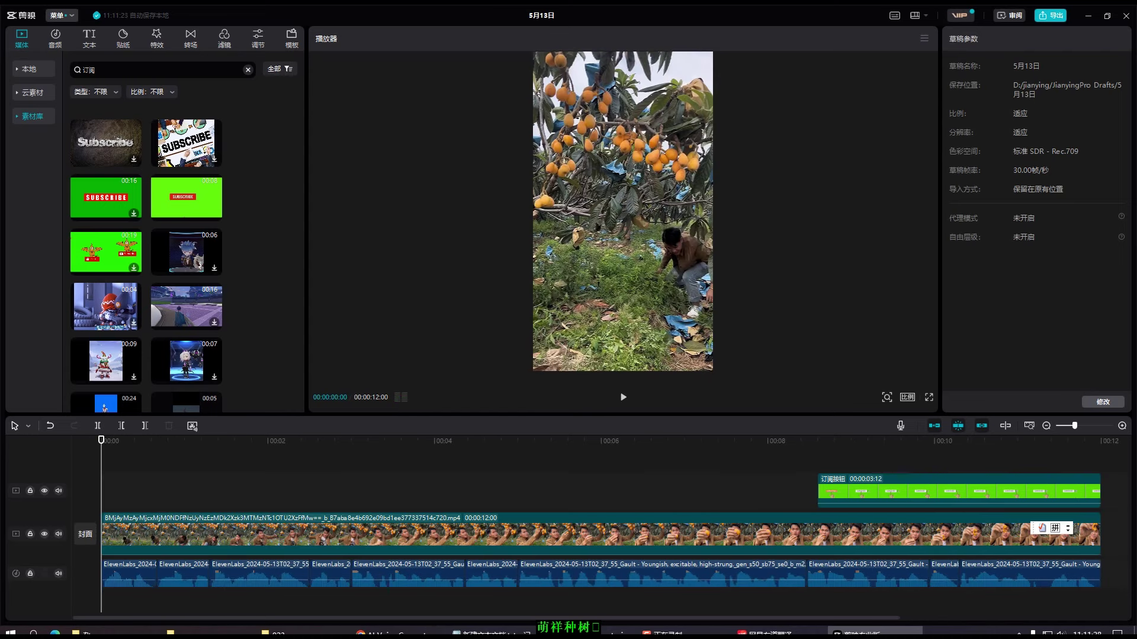
# Add the 清晰II filter from the timeline's start, extend it to the end of the video, and preview it from the start.
pyautogui.click(158, 43)
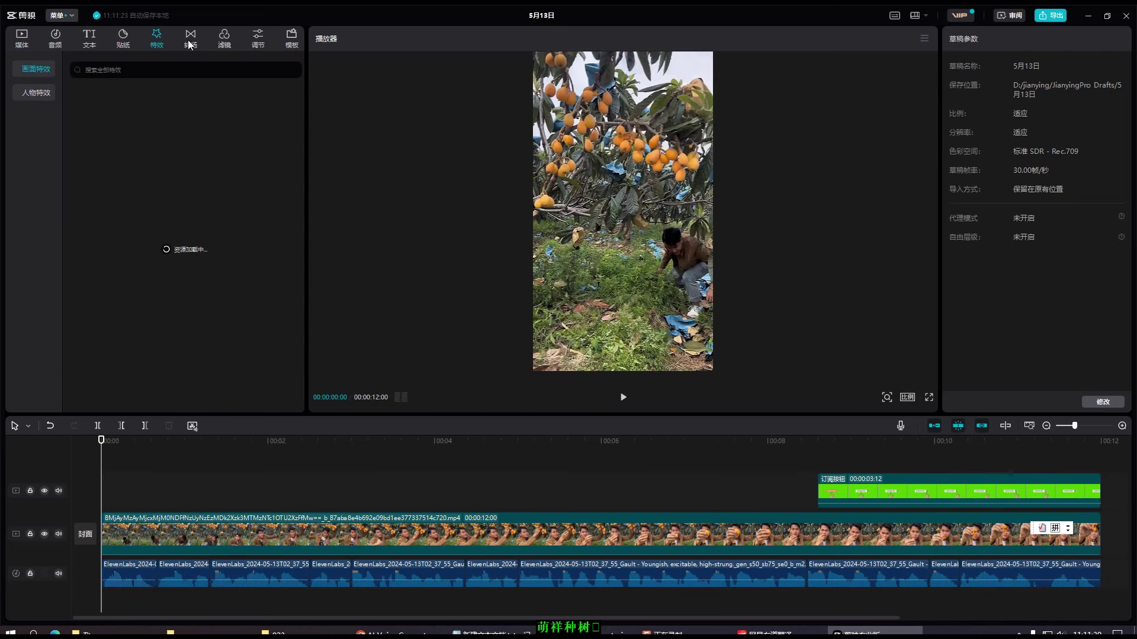
pyautogui.click(225, 42)
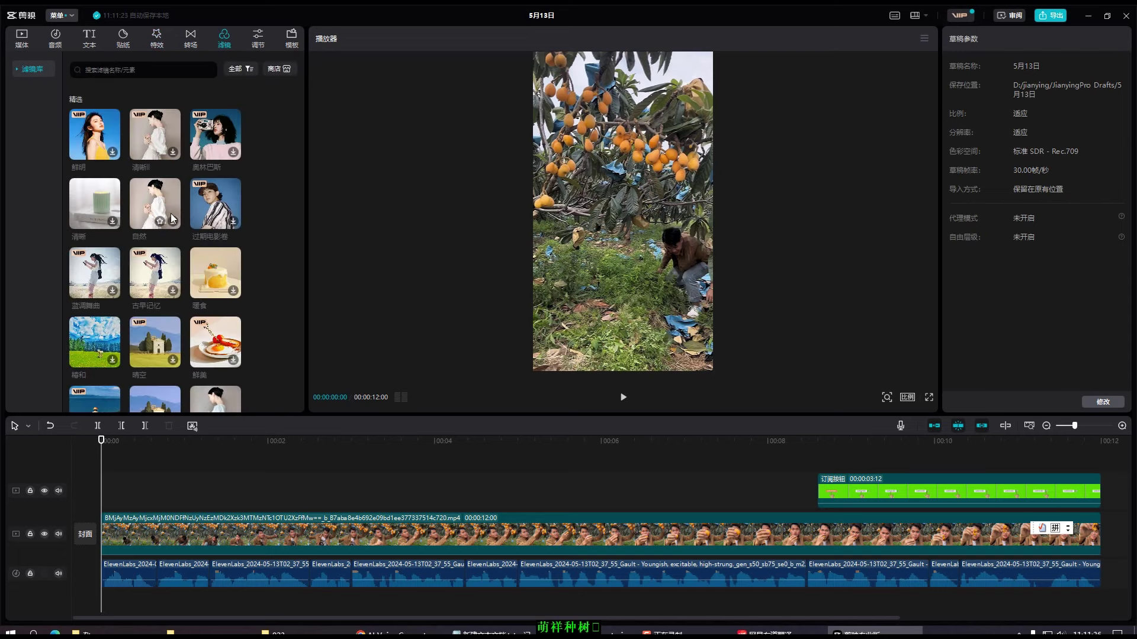
pyautogui.click(155, 155)
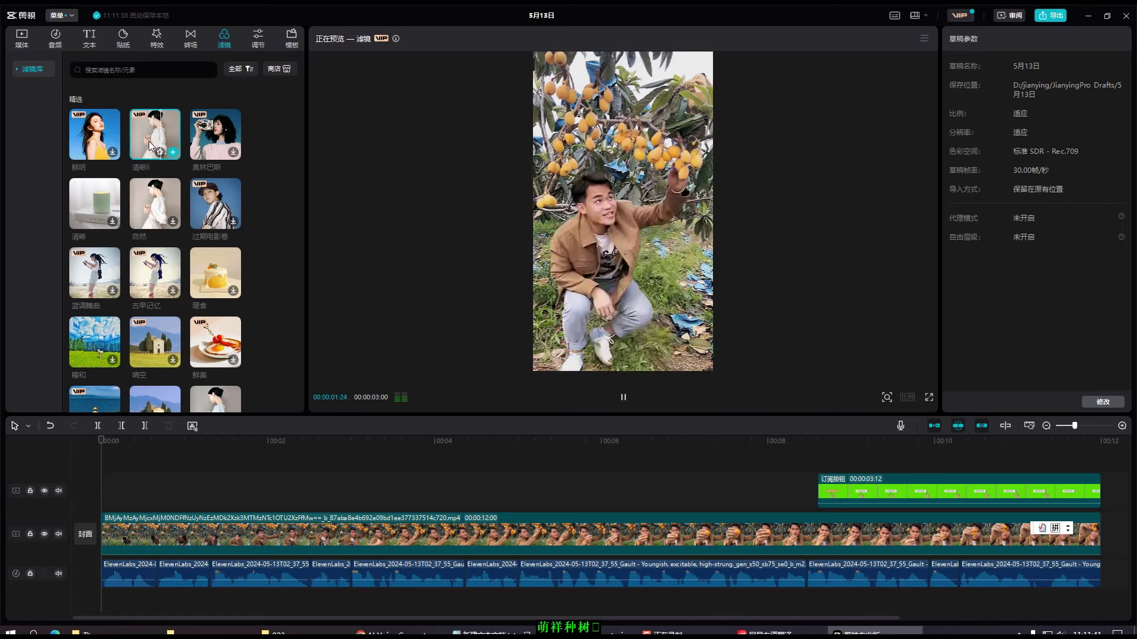
pyautogui.moveTo(160, 142); pyautogui.dragTo(105, 501)
pyautogui.moveTo(351, 479); pyautogui.dragTo(1099, 477)
pyautogui.click(125, 450)
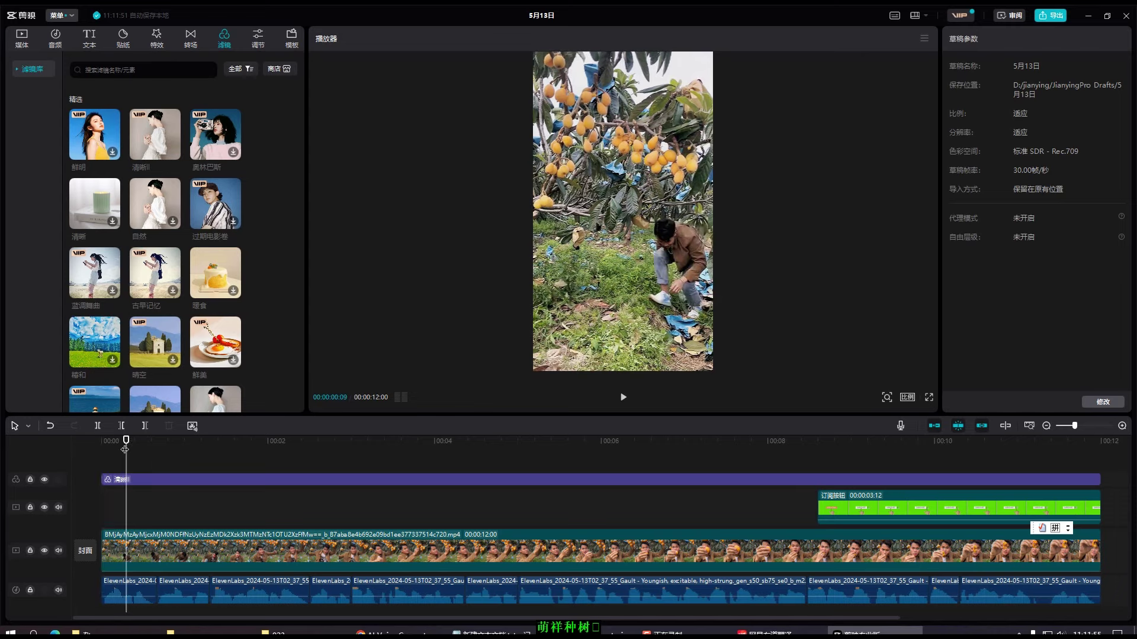
pyautogui.press('Home')
pyautogui.click(623, 399)
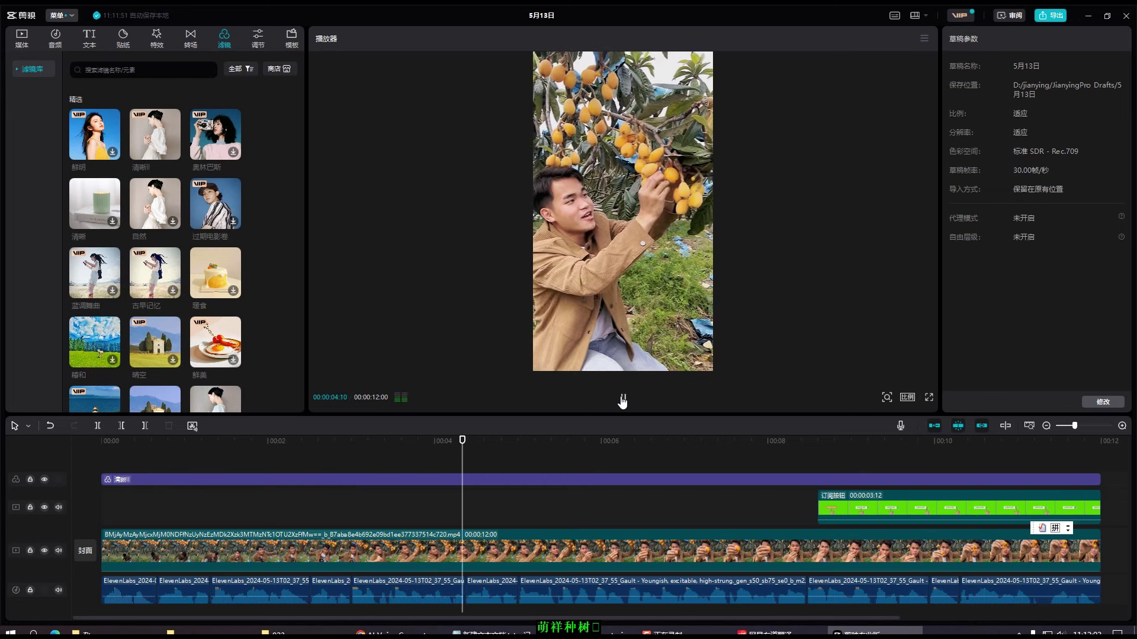
pyautogui.click(622, 399)
pyautogui.press('Home')
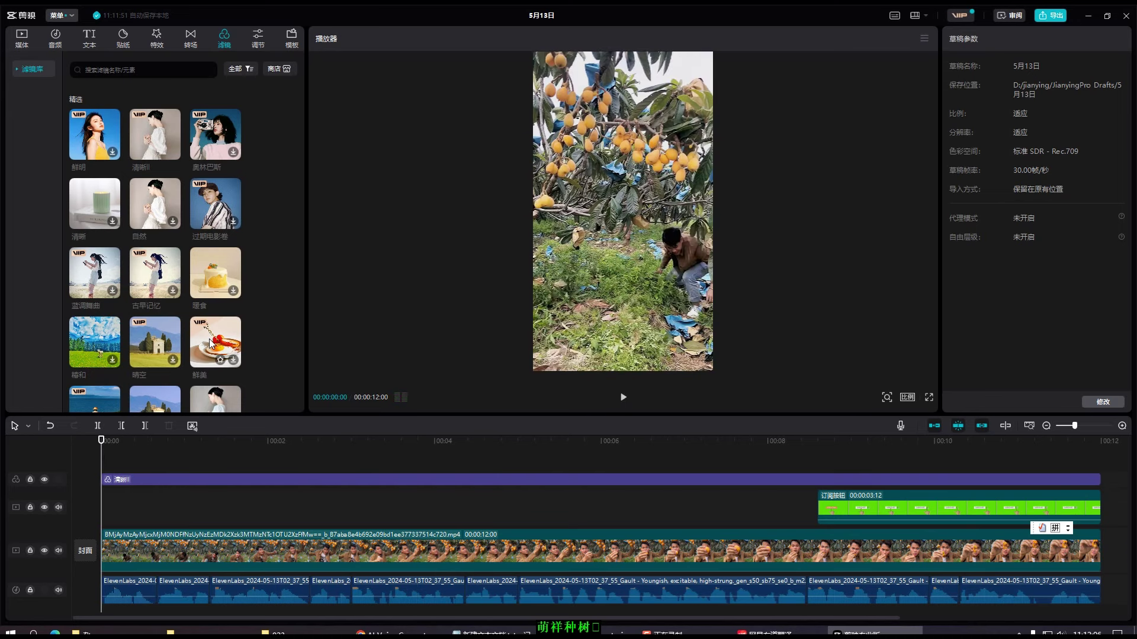
# Generate automatic subtitles from the voiceover with 识别字幕, without translation, and briefly play them back.
pyautogui.click(90, 39)
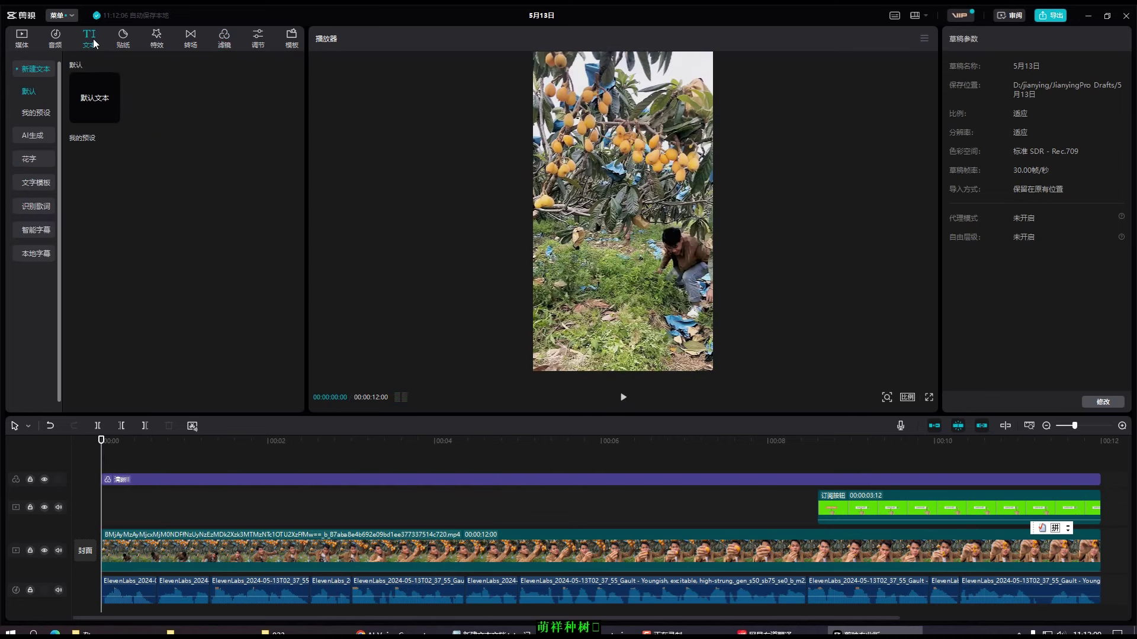
pyautogui.click(37, 188)
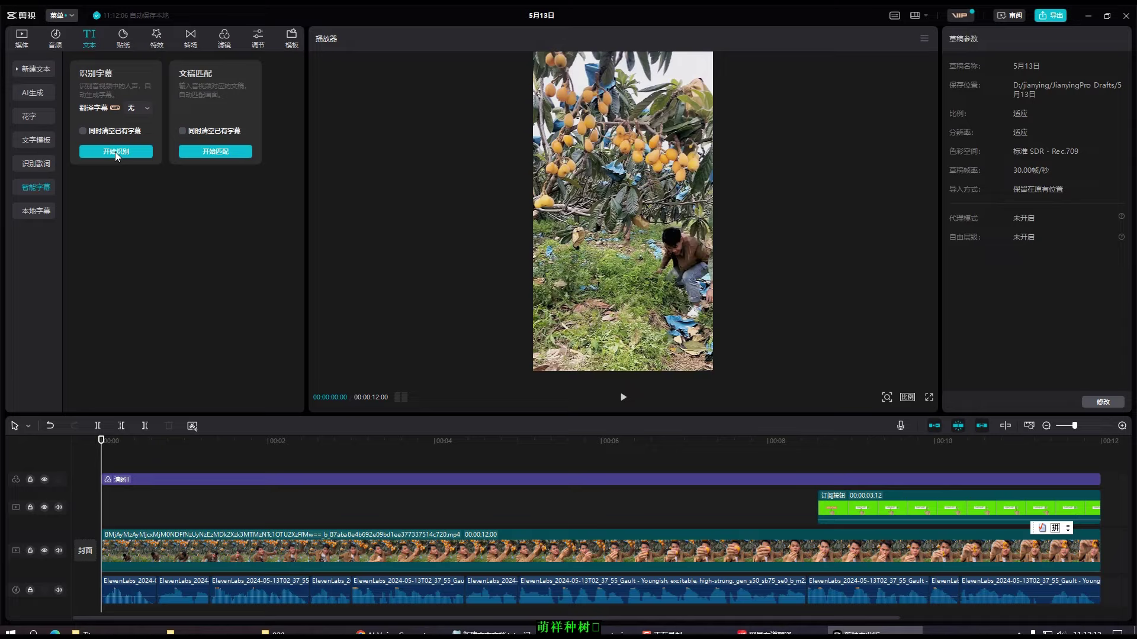
pyautogui.click(116, 152)
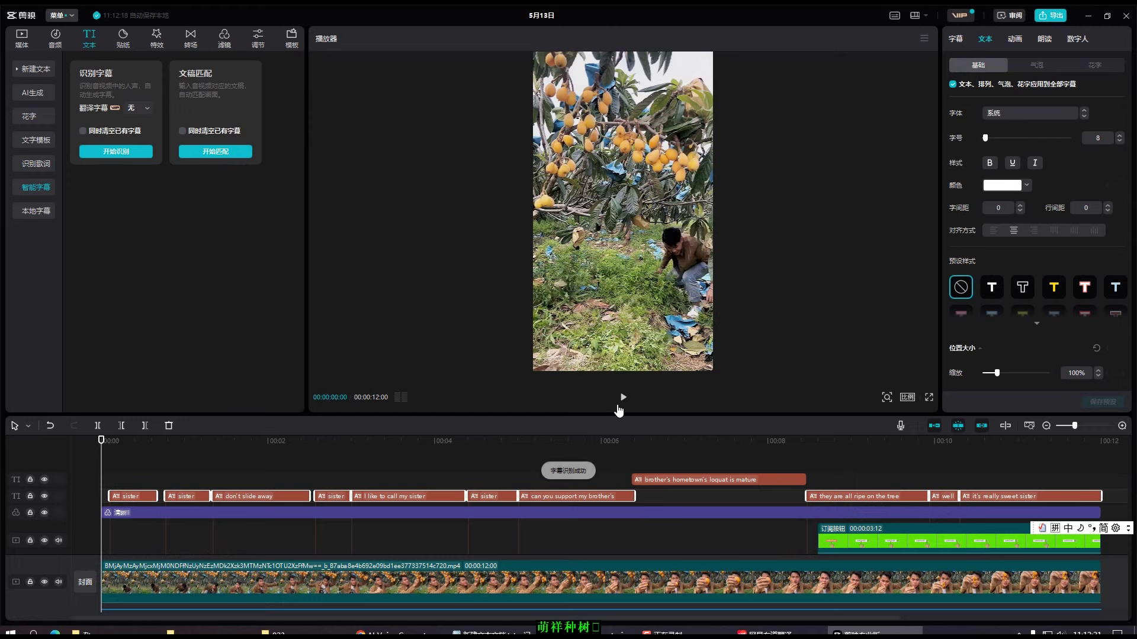
pyautogui.click(623, 398)
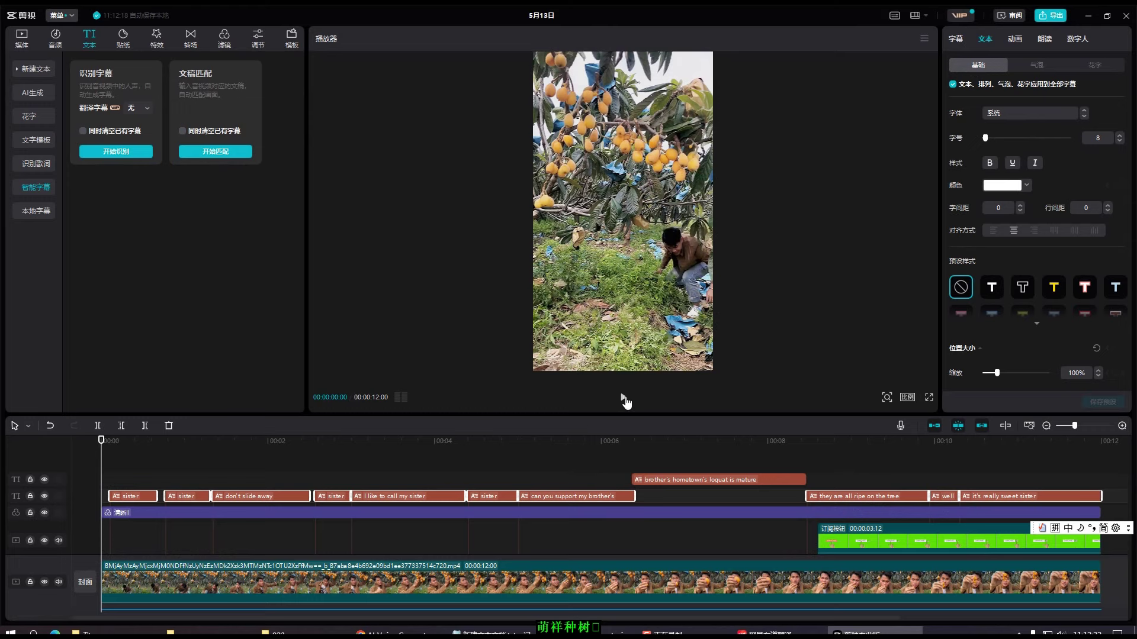
pyautogui.click(624, 399)
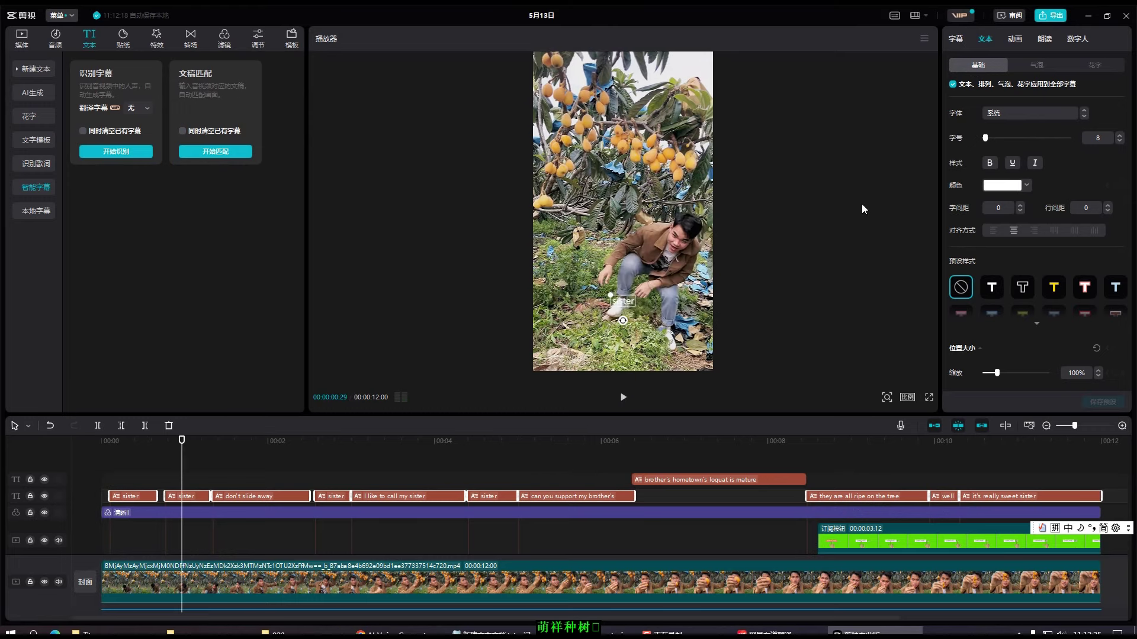
# Give all subtitles a black outline of thickness 40 and font size 11, and preview them from the start.
pyautogui.click(197, 497)
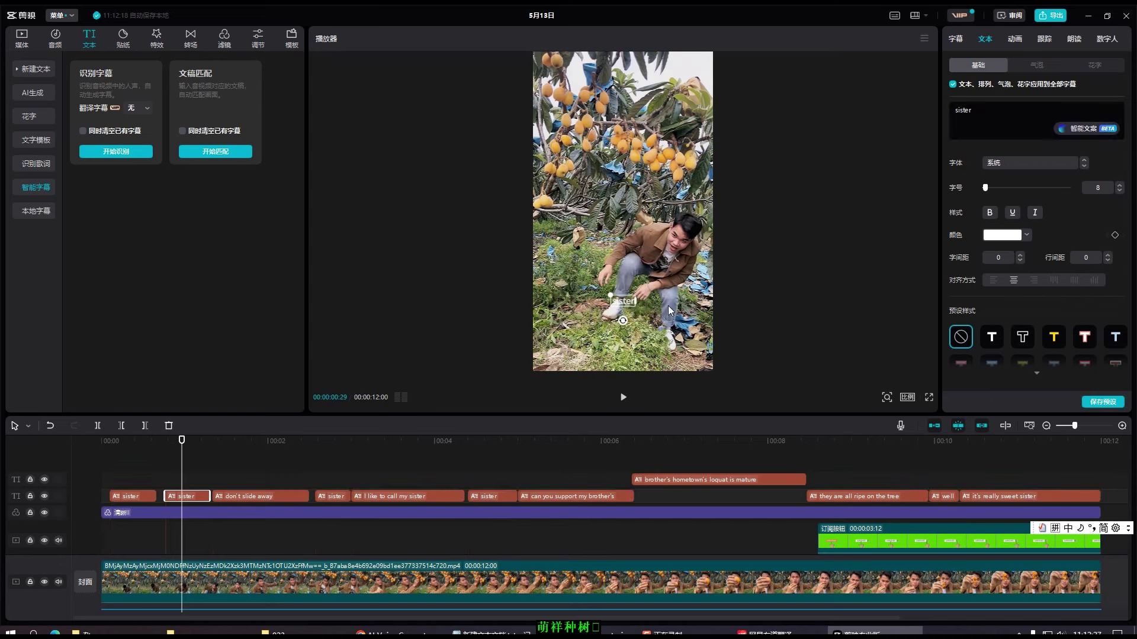
pyautogui.scroll(-5, 1025, 251)
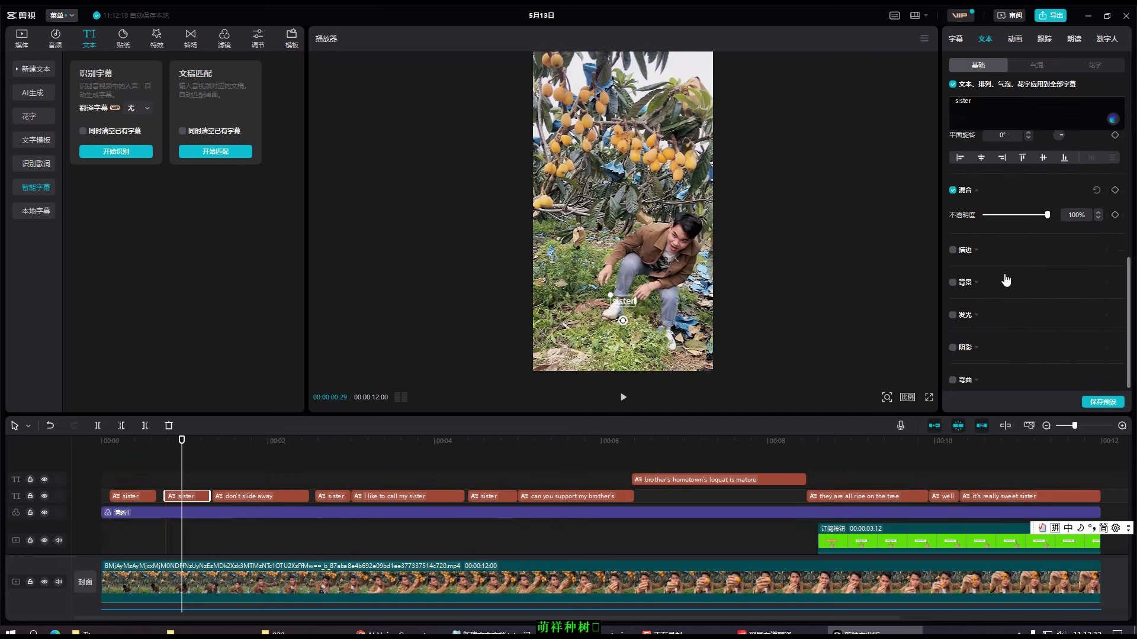
pyautogui.click(953, 246)
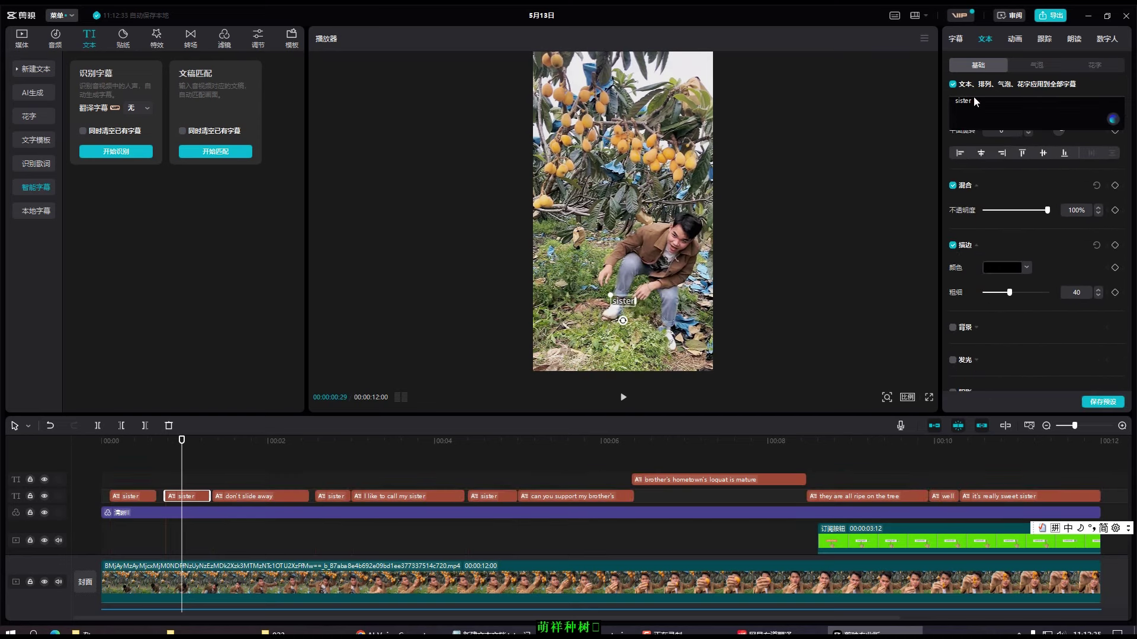
pyautogui.scroll(5, 1042, 178)
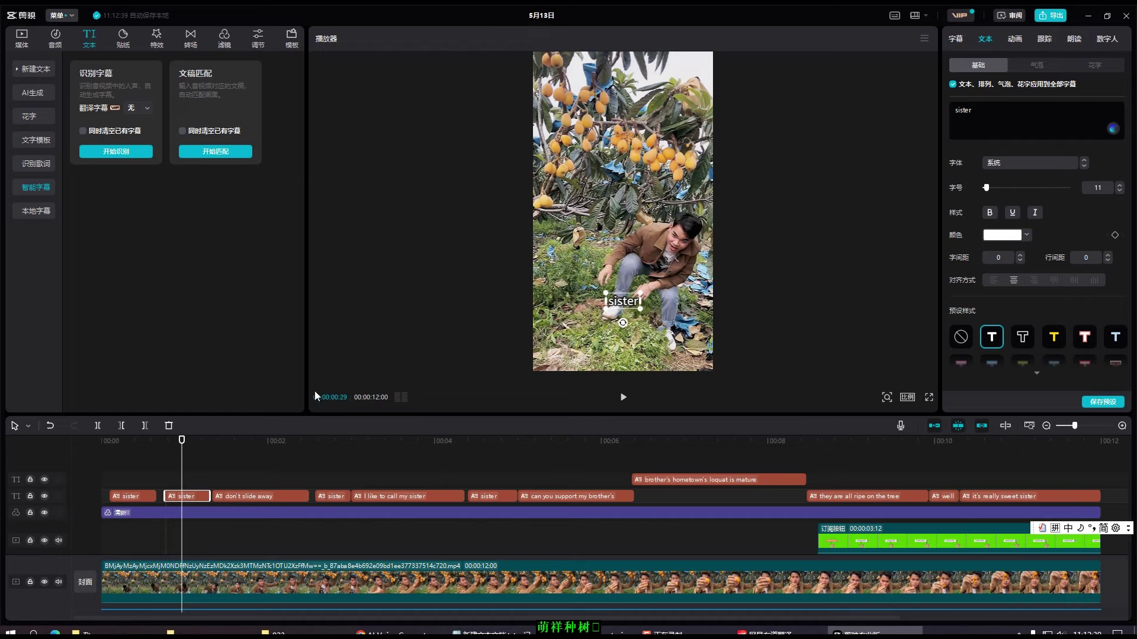
pyautogui.press('Home')
pyautogui.click(623, 400)
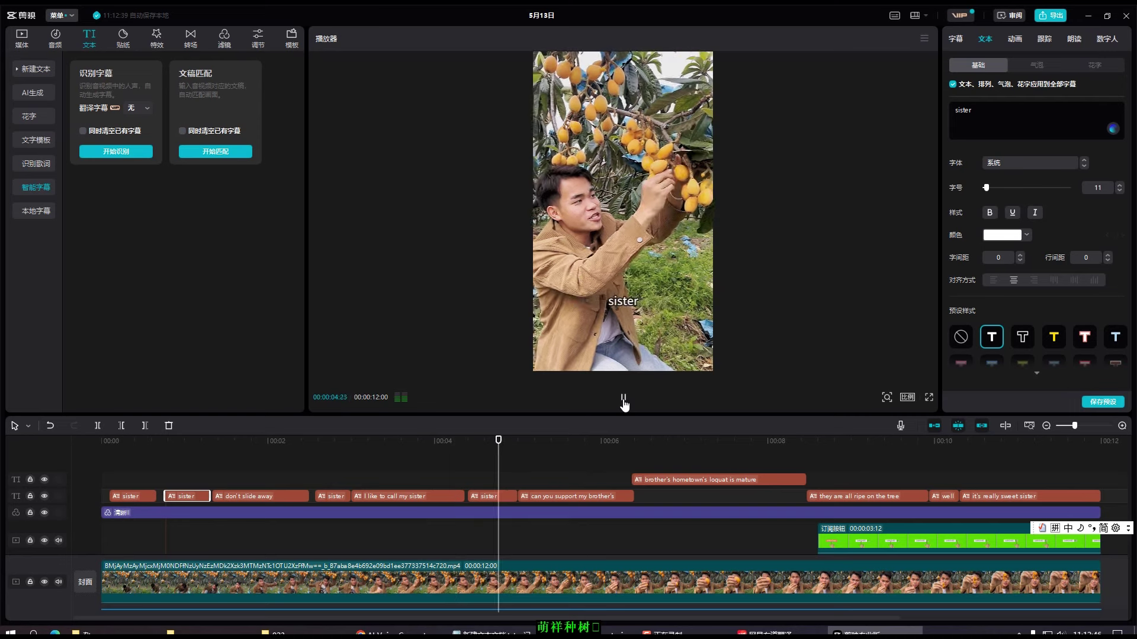
# Check the fonts available for the subtitles without changing the font, and preview the rest of the video.
pyautogui.click(624, 401)
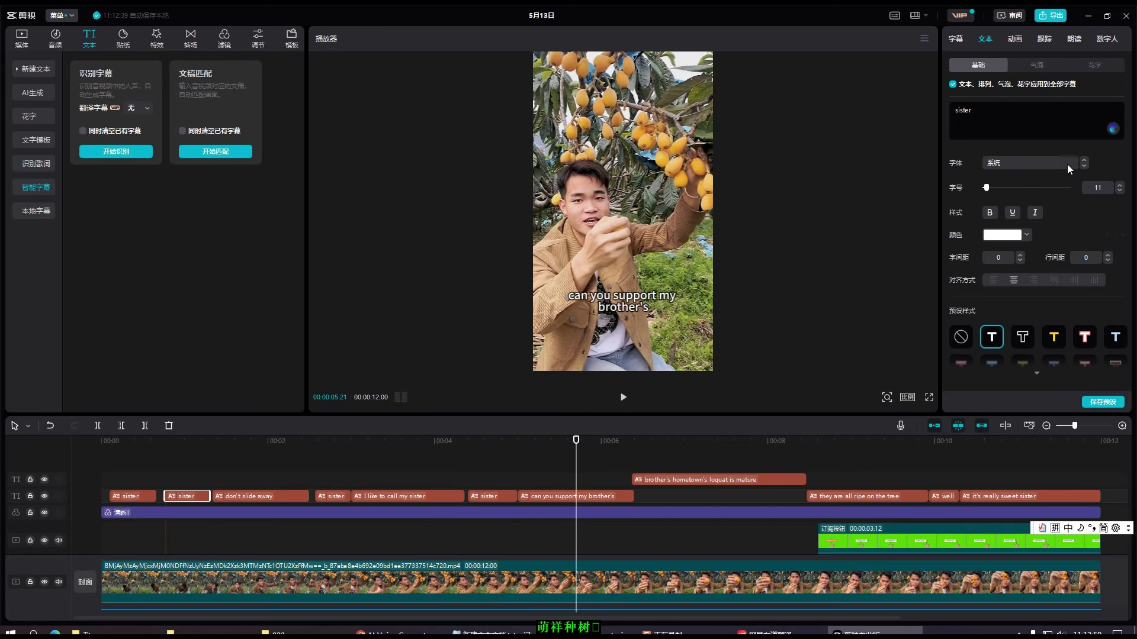
pyautogui.click(1060, 163)
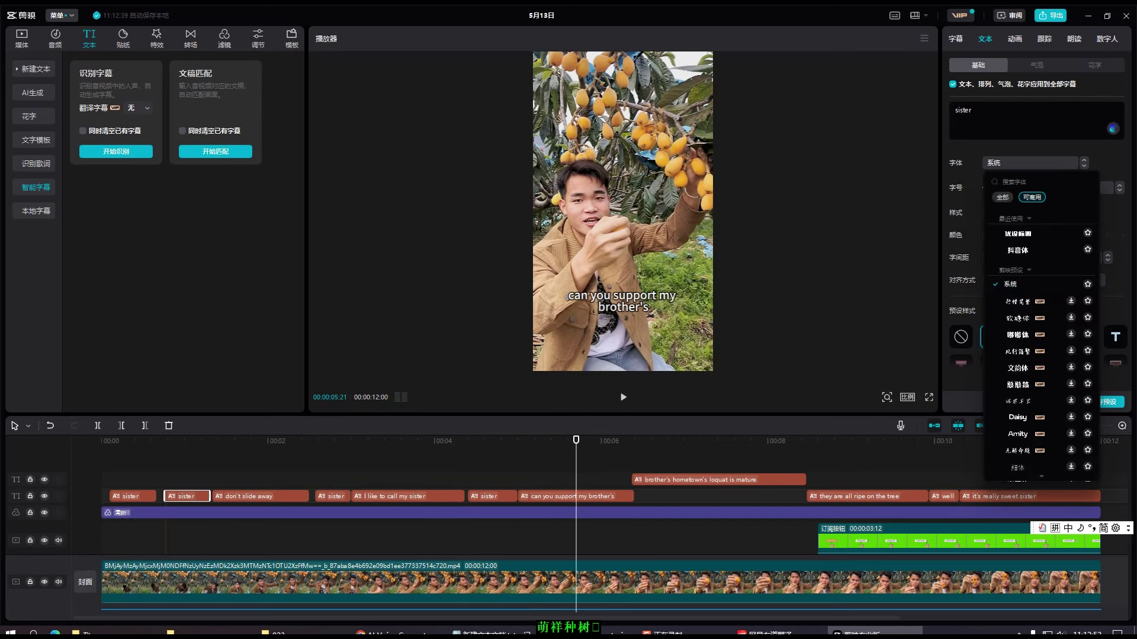
pyautogui.click(1020, 167)
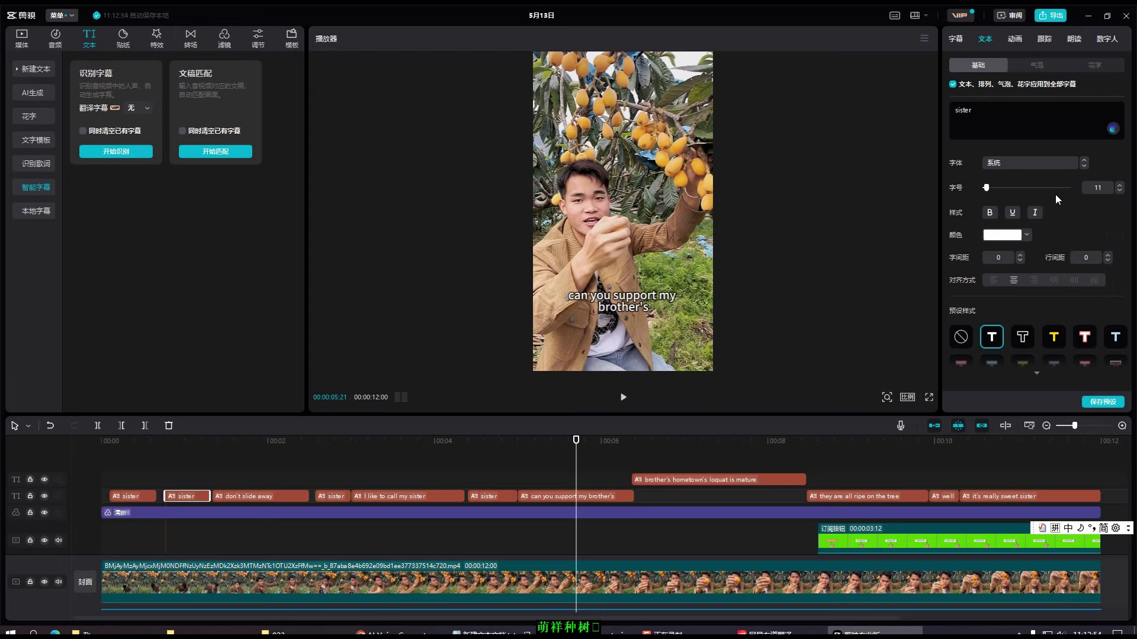
pyautogui.click(626, 401)
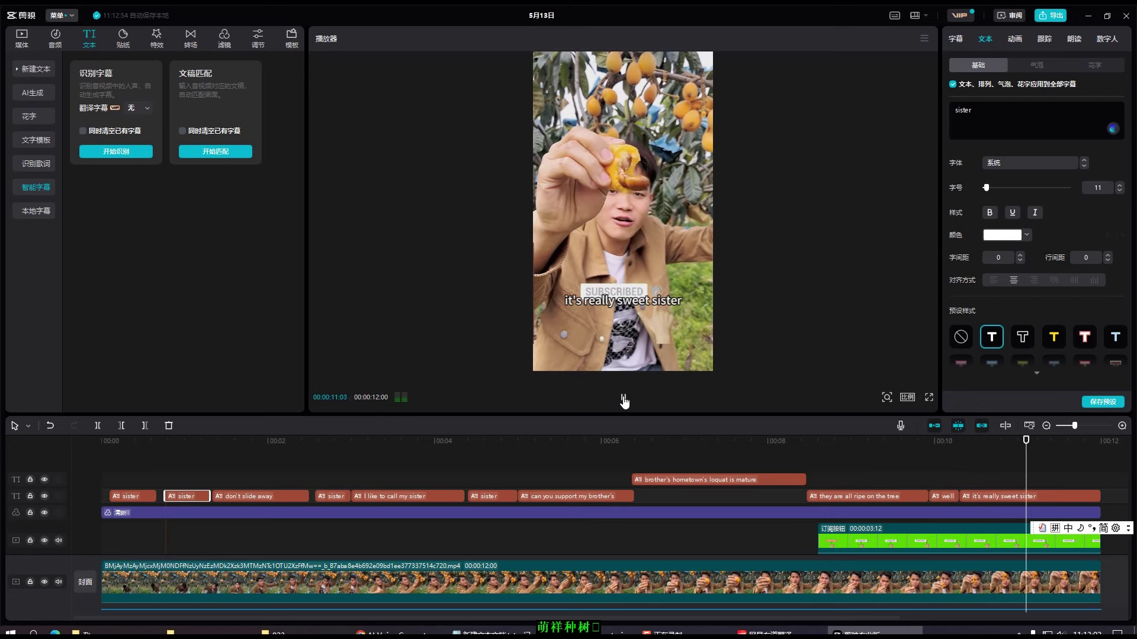
pyautogui.click(623, 399)
# Move the subscribe overlay down so it sits below the subtitles, and return to the start of the timeline.
pyautogui.click(897, 538)
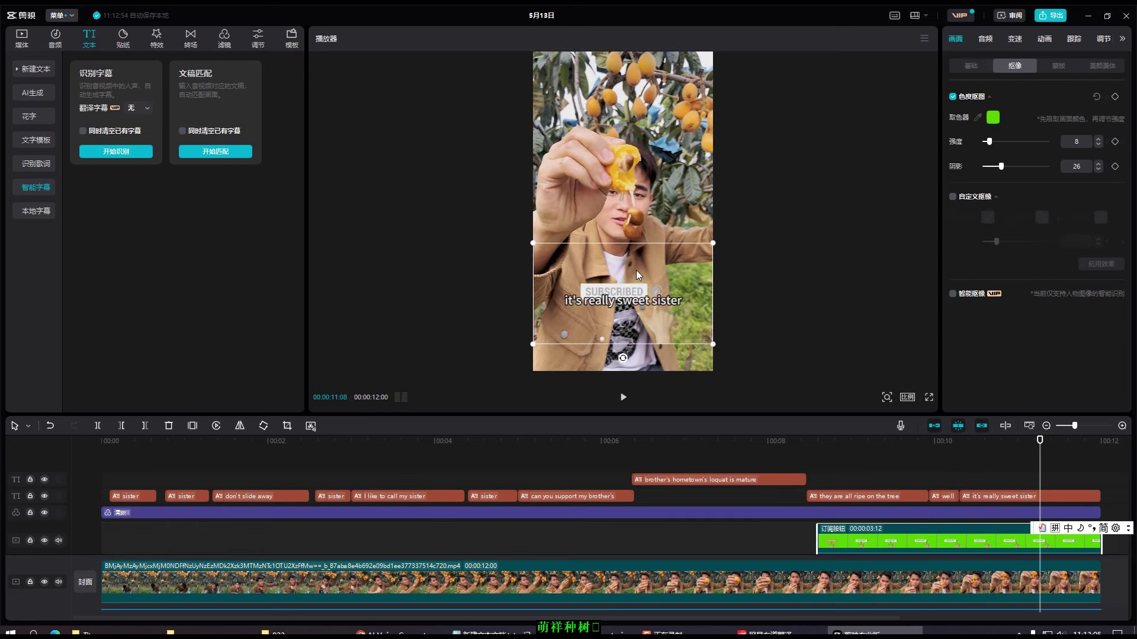
pyautogui.moveTo(636, 270); pyautogui.dragTo(637, 341)
pyautogui.press('Home')
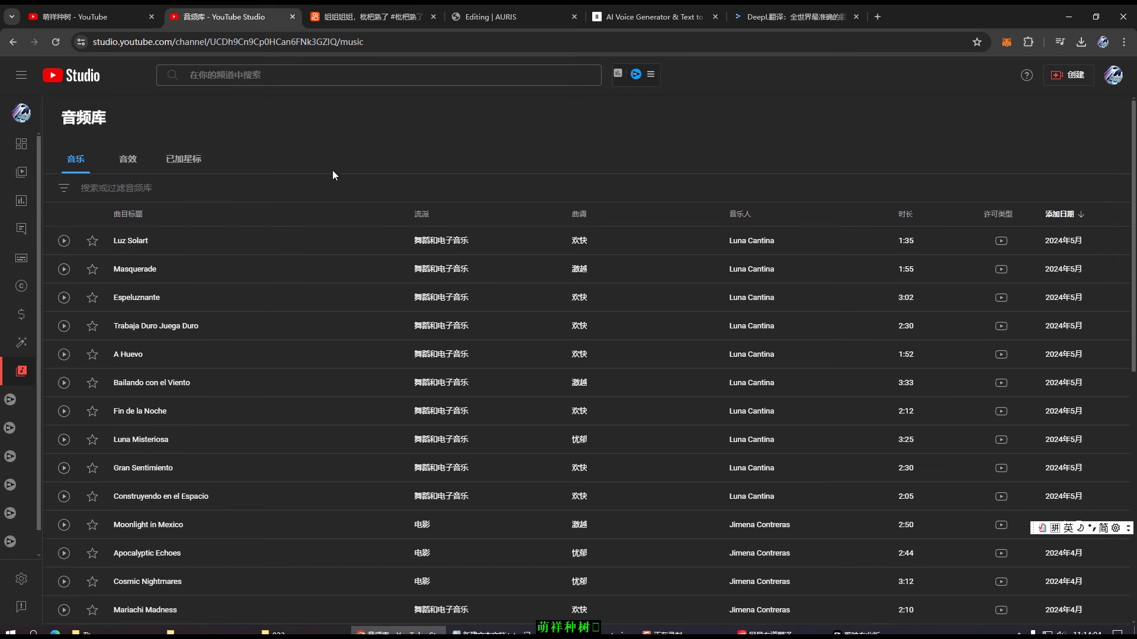
# Switch to the YouTube Studio audio library and filter the music by the genre 流行乐.
pyautogui.click(63, 189)
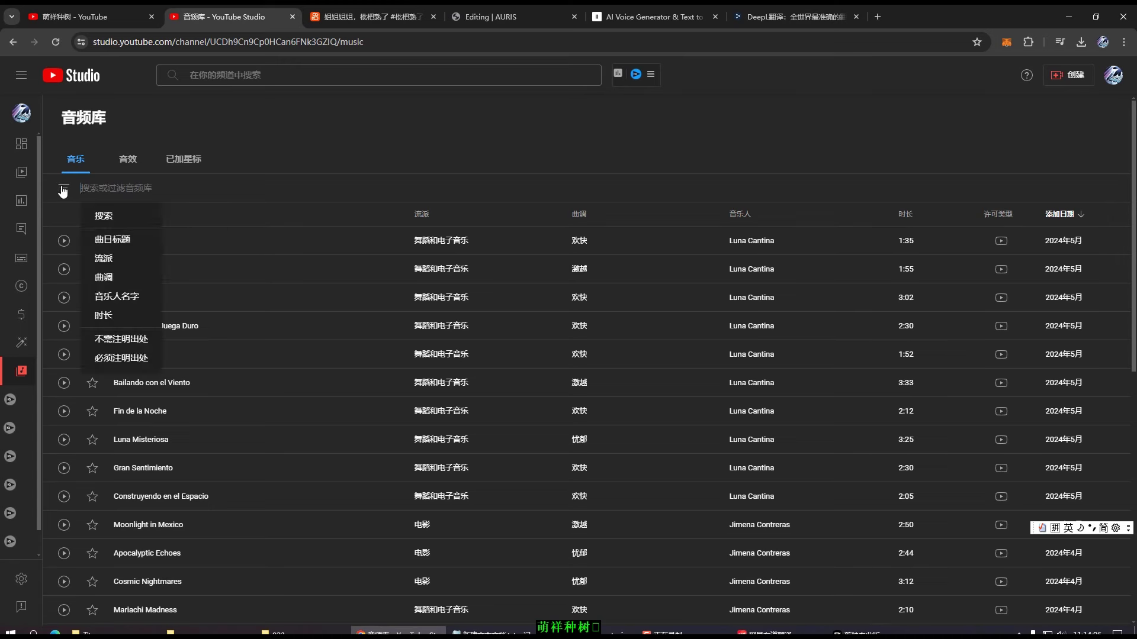
pyautogui.click(110, 264)
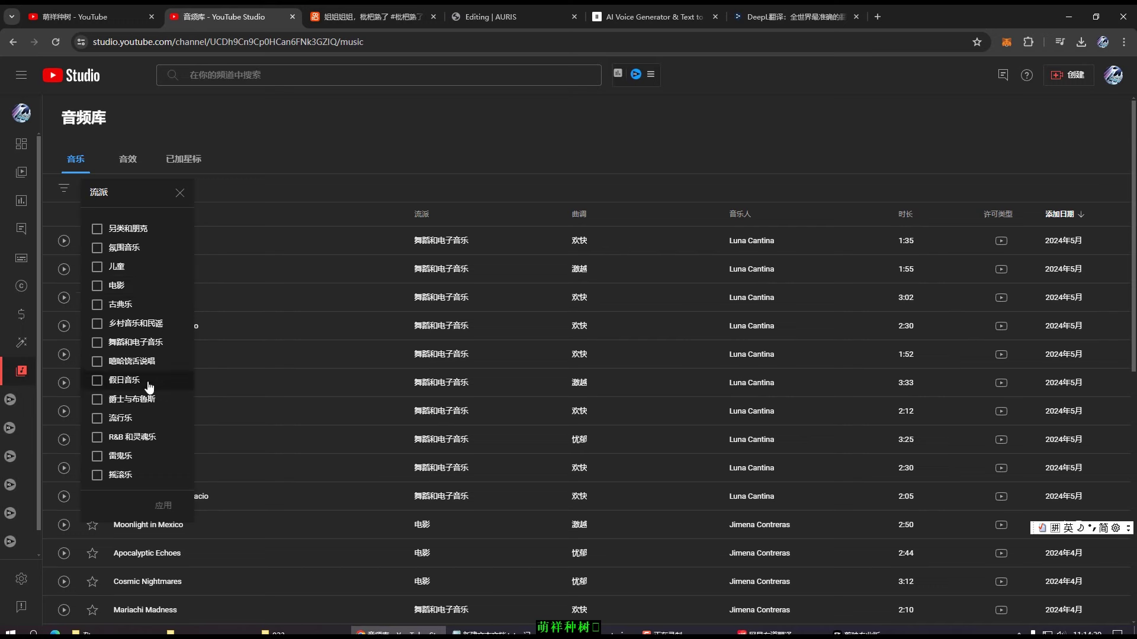
pyautogui.click(97, 419)
pyautogui.click(163, 505)
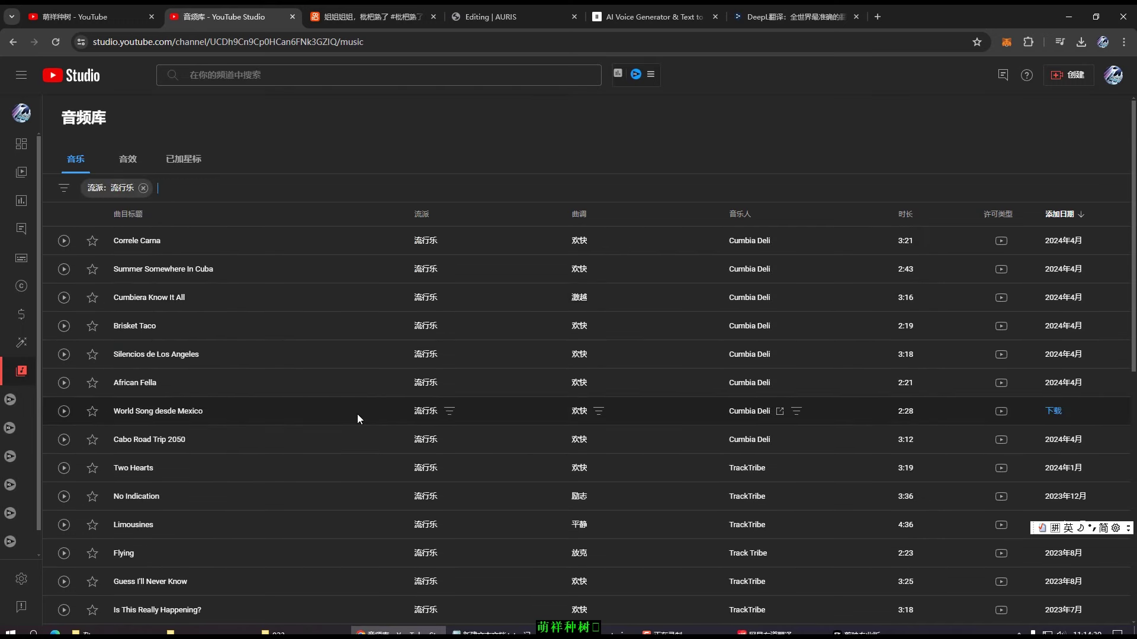
# Listen briefly to the track Correle Carna and download it as an MP3 into the 023 folder.
pyautogui.click(64, 241)
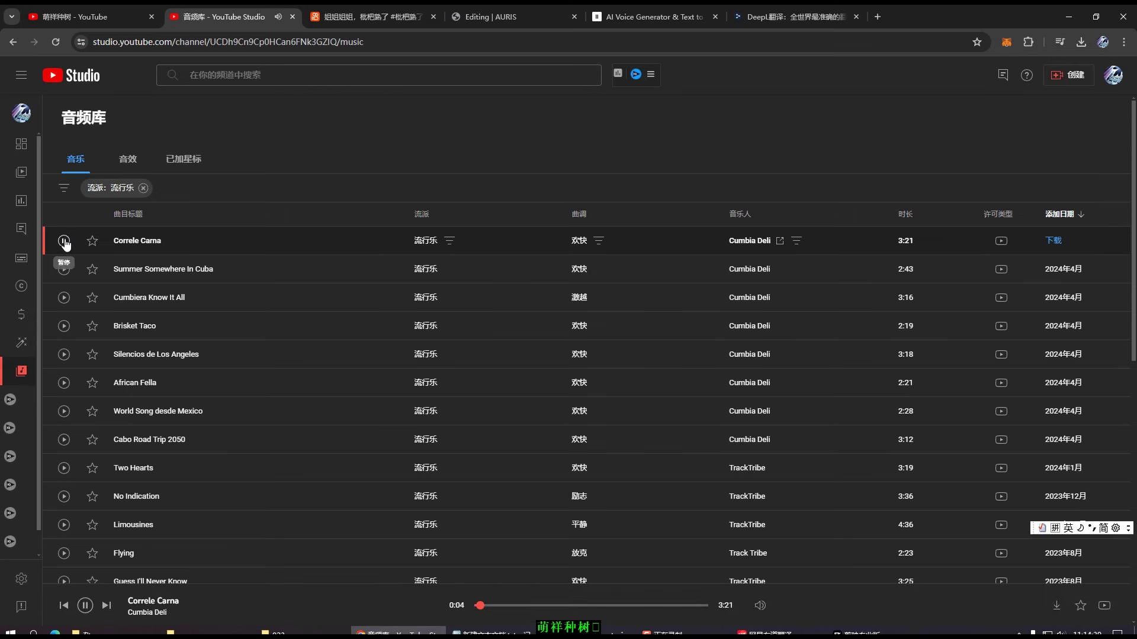
pyautogui.click(64, 241)
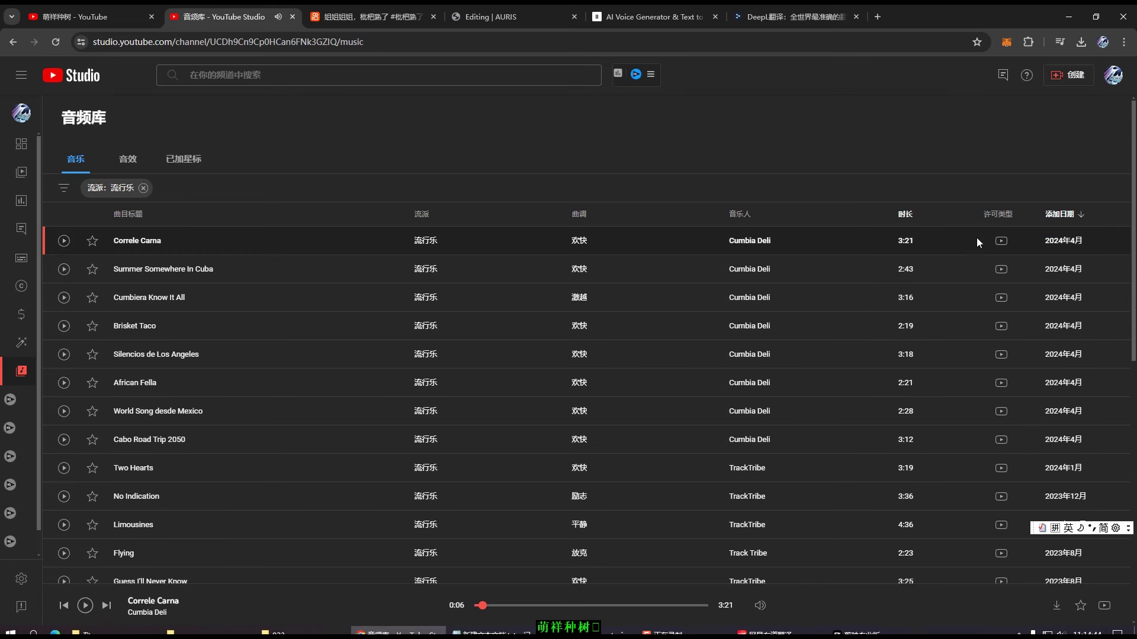
pyautogui.click(1055, 242)
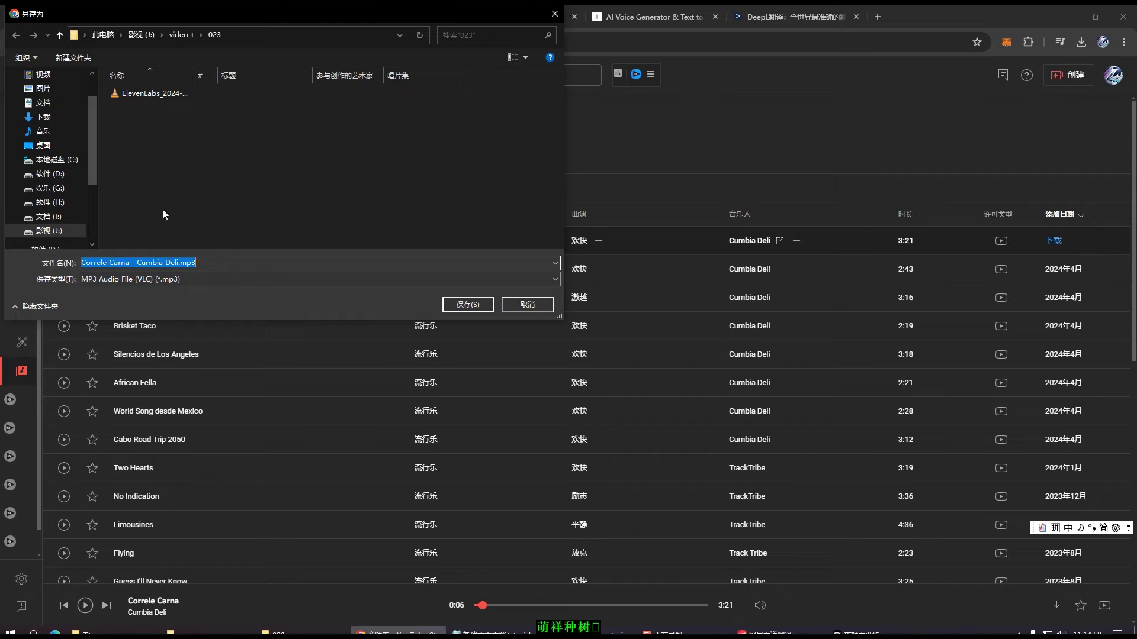
pyautogui.click(469, 304)
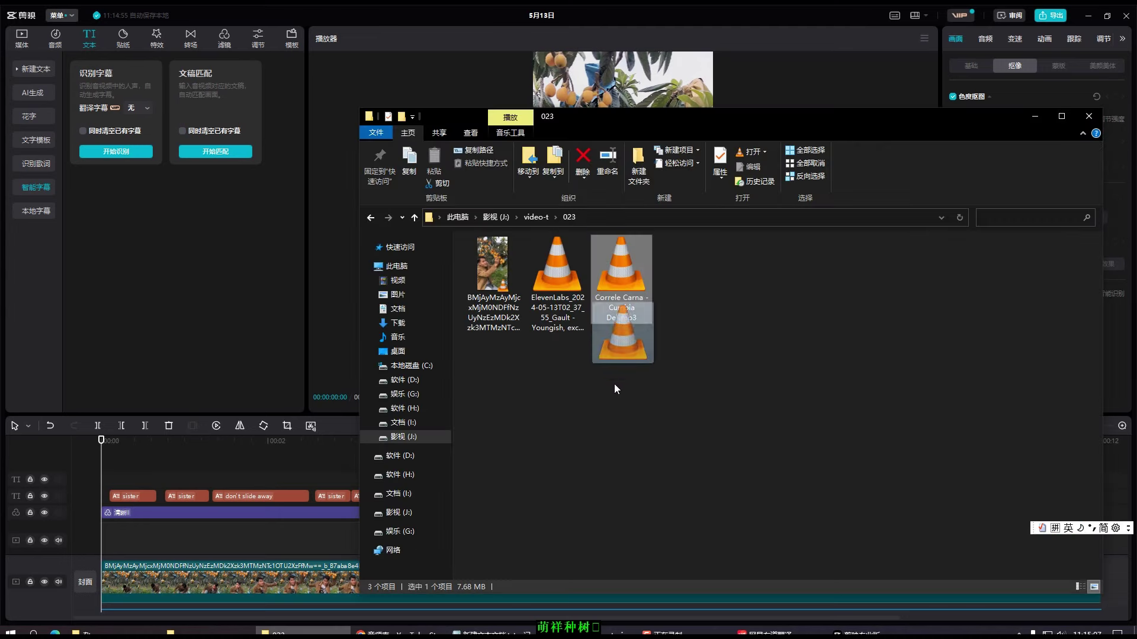
# Import the Correle Carna MP3 into the JianYing project and place it at the timeline's start below the voiceover.
pyautogui.moveTo(613, 384); pyautogui.dragTo(157, 310)
pyautogui.scroll(-2, 513, 526)
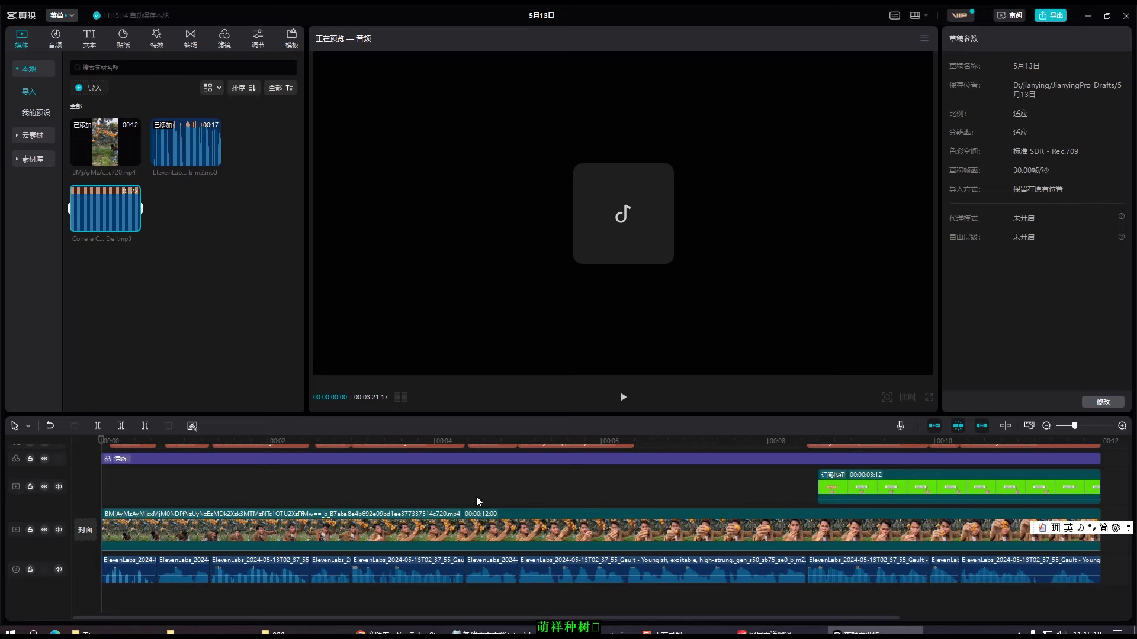
pyautogui.moveTo(125, 231); pyautogui.dragTo(104, 598)
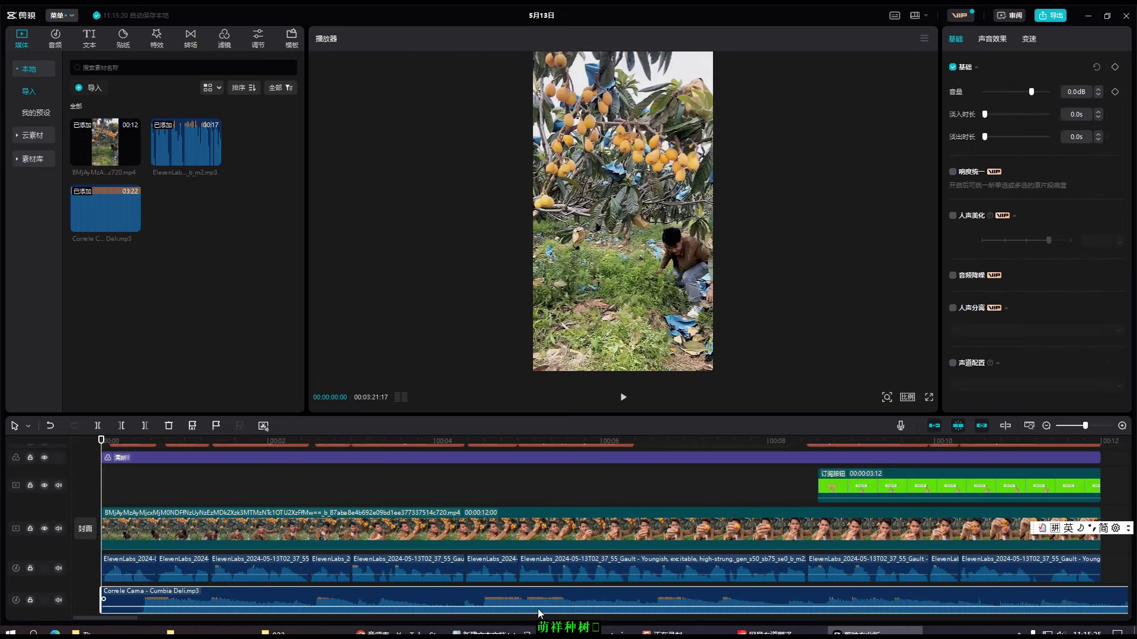
# Trim the background music to end with the video at 12 seconds, with a 0.3 s fade-out.
pyautogui.moveTo(135, 618); pyautogui.dragTo(172, 628)
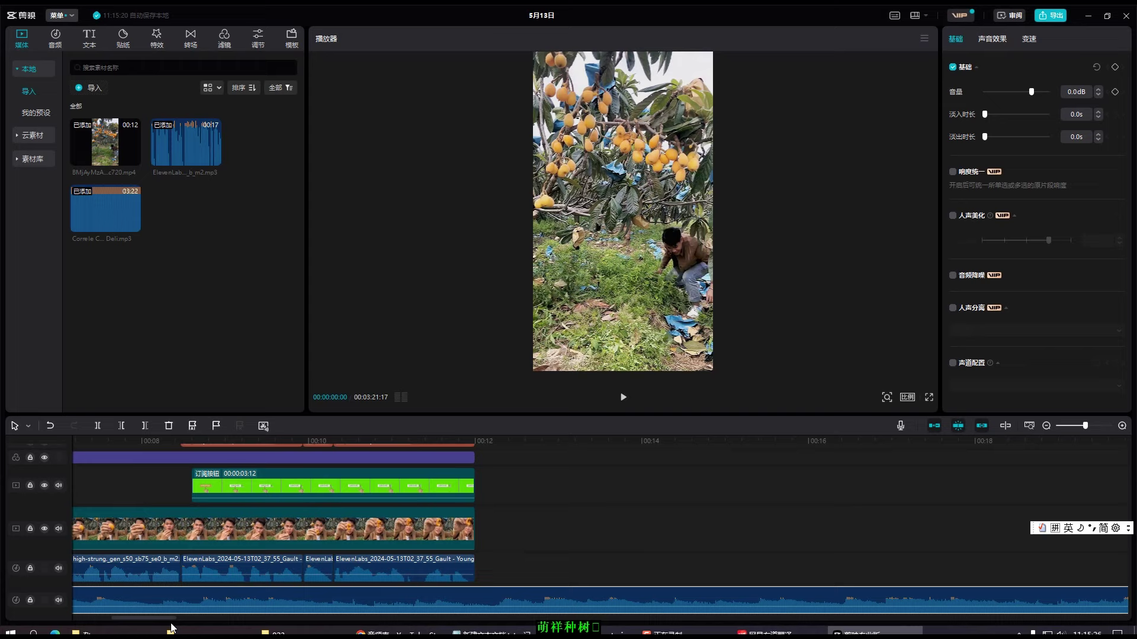
pyautogui.rightClick(527, 576)
pyautogui.click(546, 432)
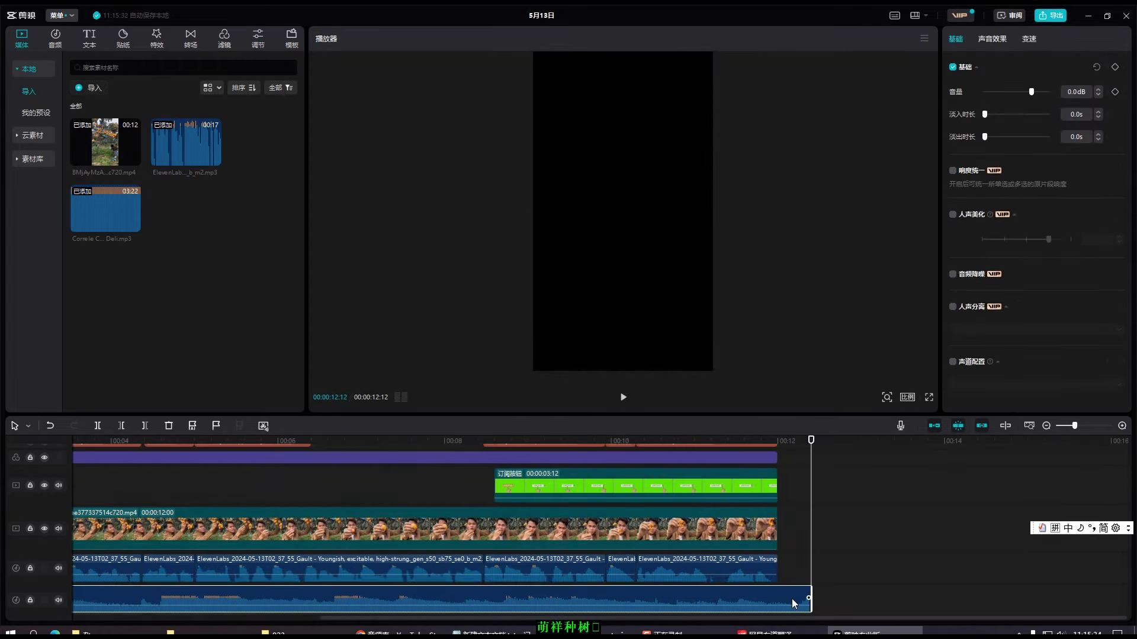
pyautogui.moveTo(809, 602); pyautogui.dragTo(777, 603)
pyautogui.press('Home')
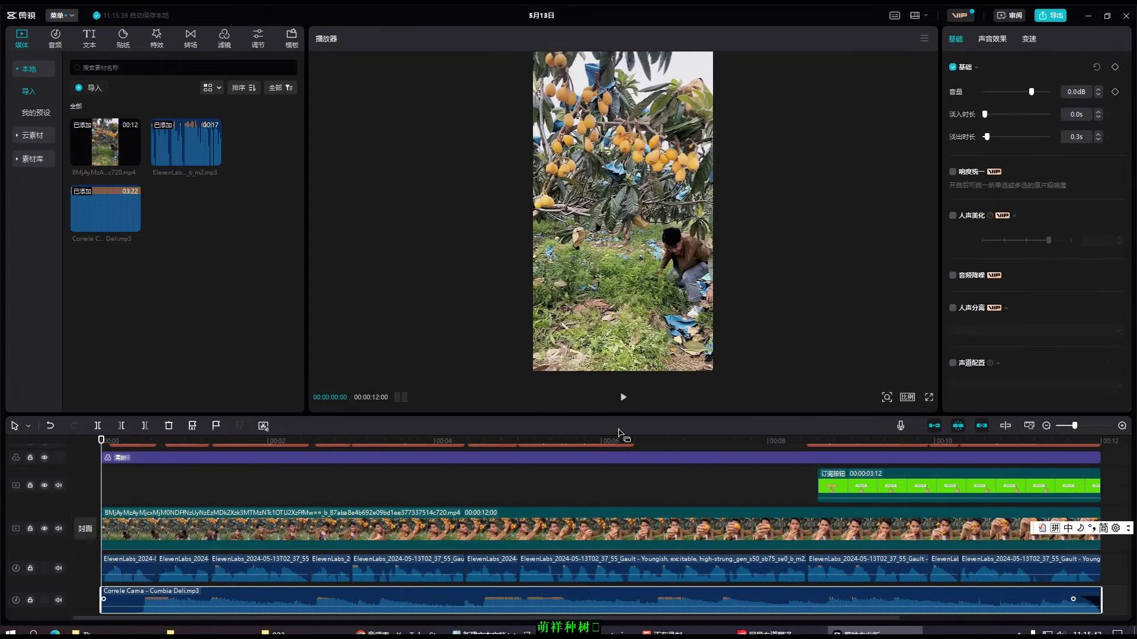
# Preview the mix, lower the background music's volume to -12.5 dB, and play the video again to check the balance.
pyautogui.click(623, 398)
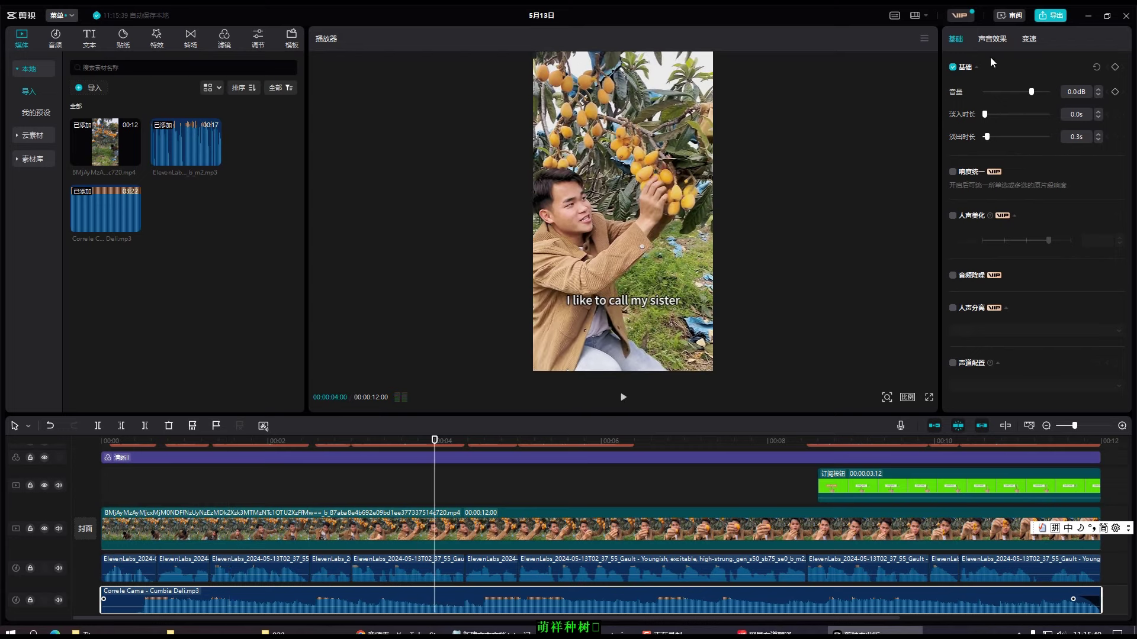
pyautogui.click(1019, 92)
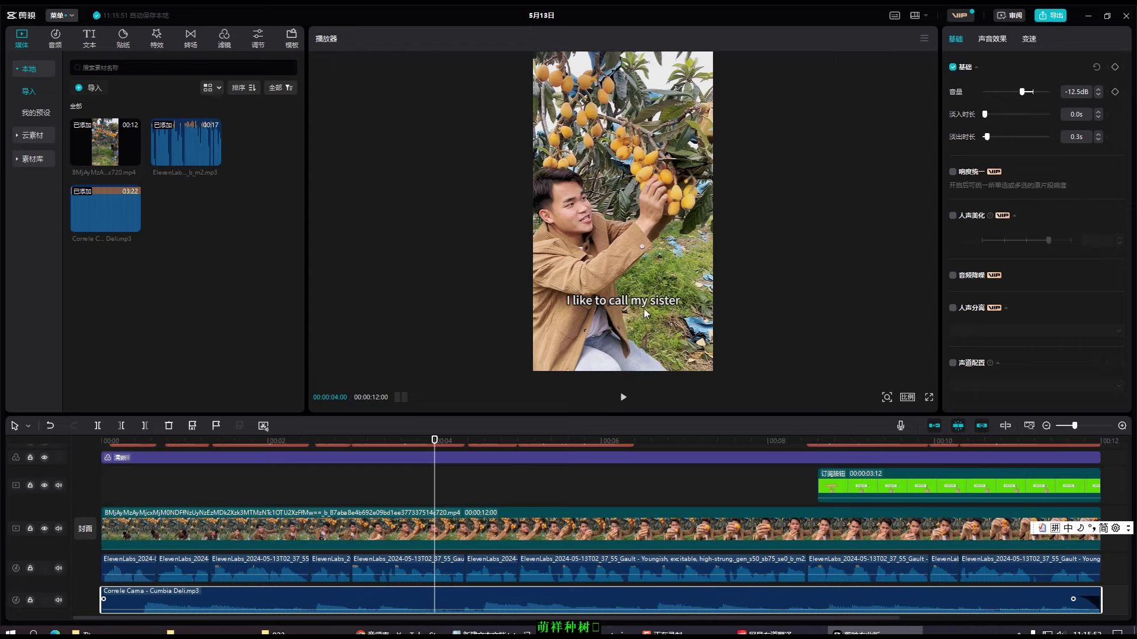
pyautogui.click(625, 405)
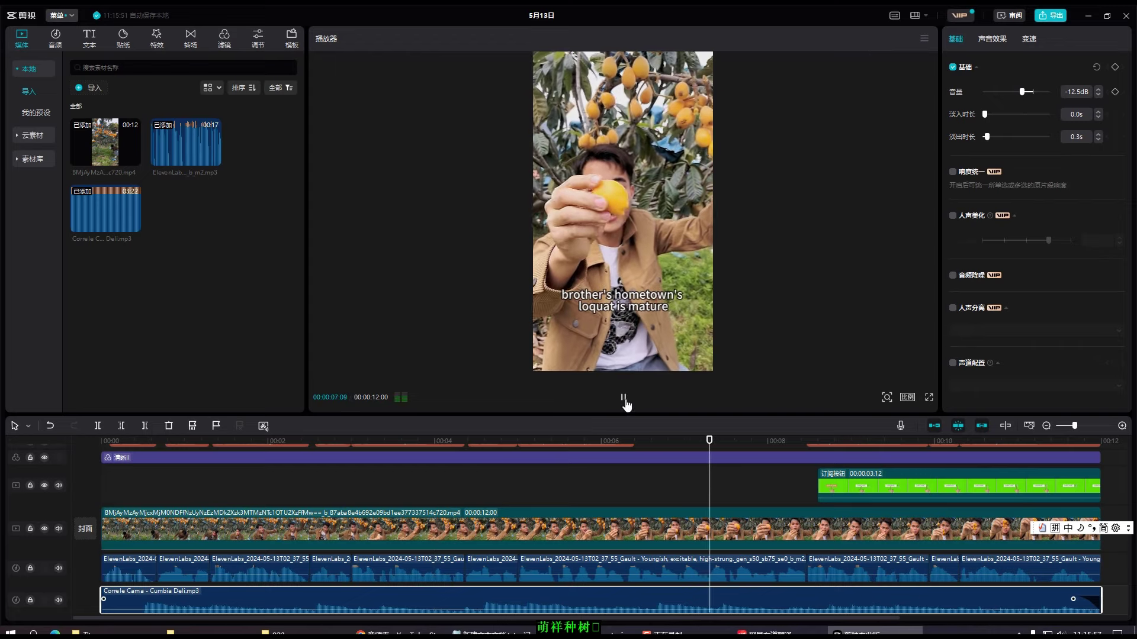
pyautogui.click(625, 405)
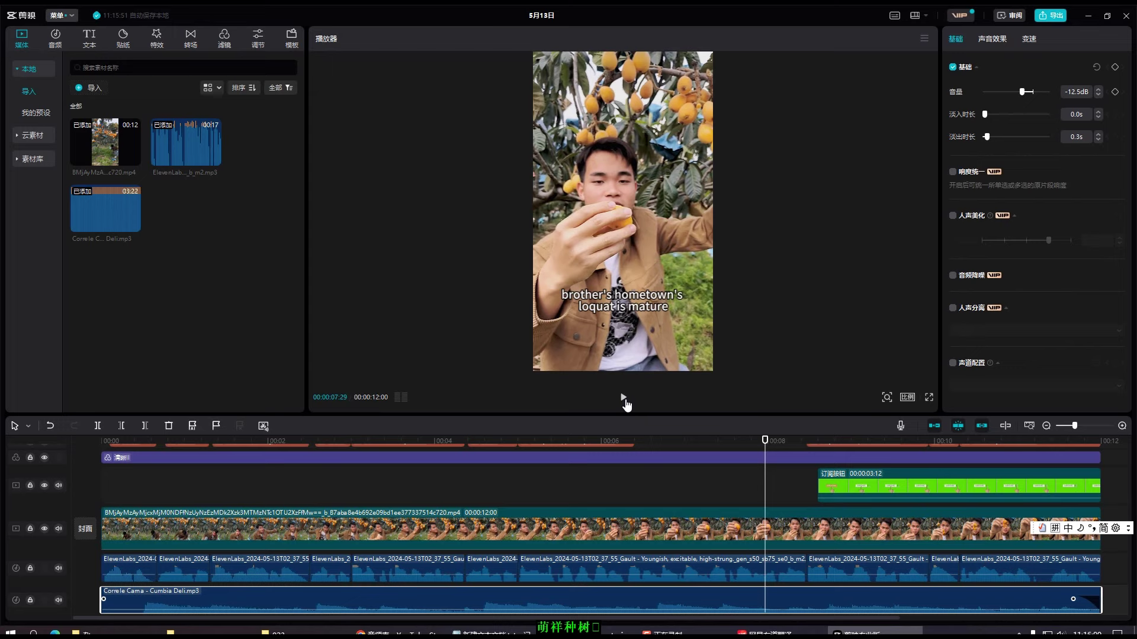
# Move the playhead back to about 6:27 and export the finished video as 5月13日.mp4.
pyautogui.moveTo(764, 441); pyautogui.dragTo(676, 441)
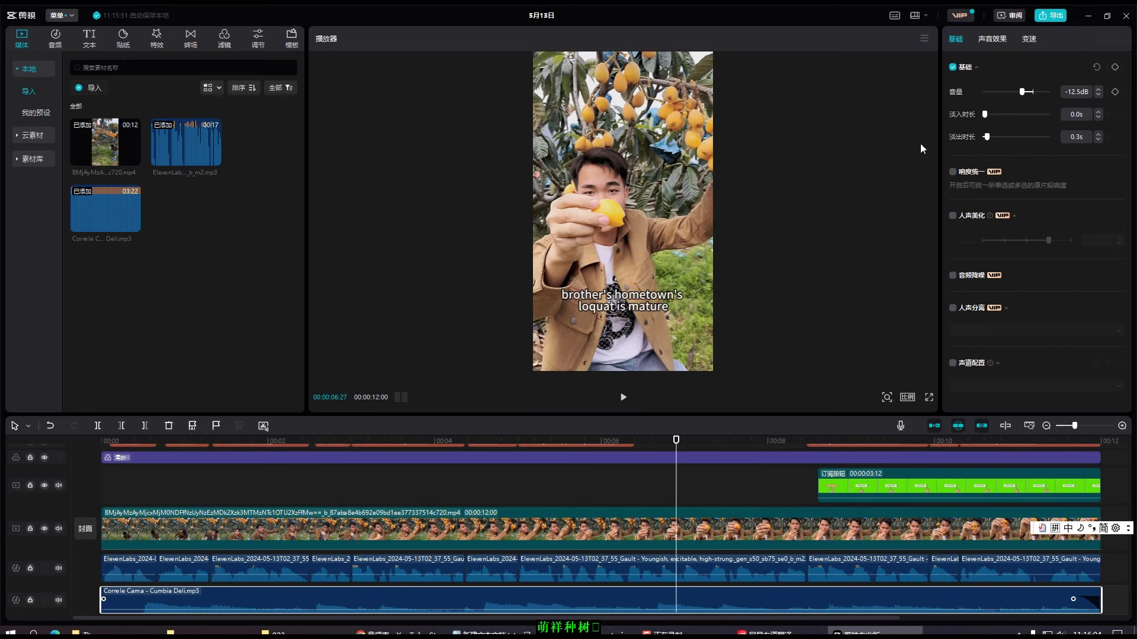
pyautogui.hotkey('ctrl', 'e')
pyautogui.click(682, 496)
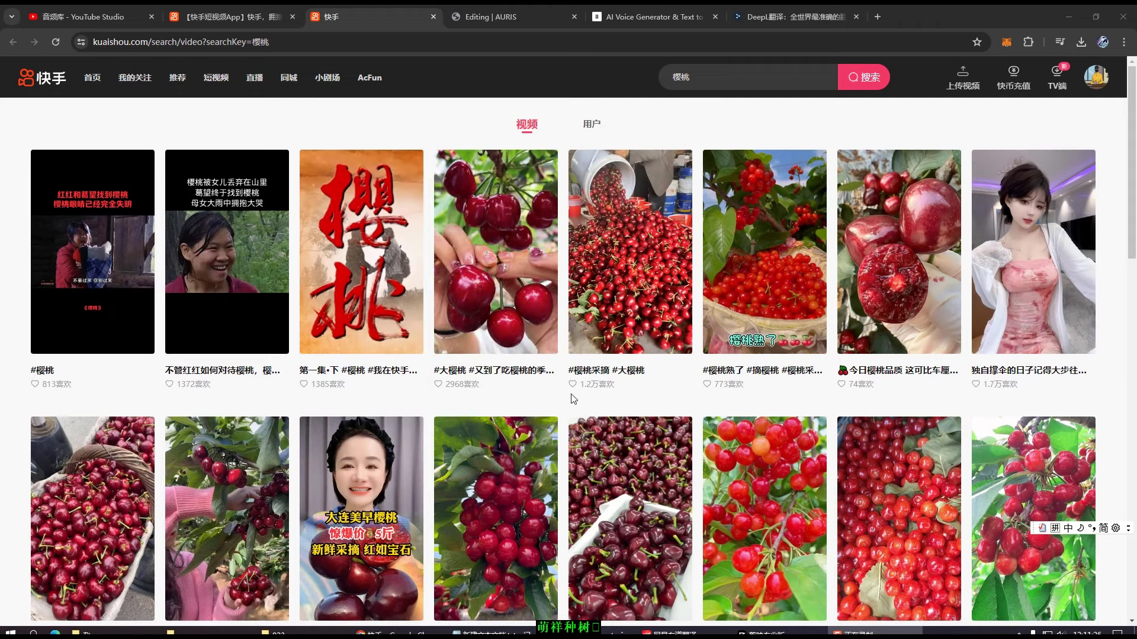
# Open the close-up #大樱桃 cherry video from the 快手 search results for 樱桃 and copy its share link.
pyautogui.scroll(-1, 573, 399)
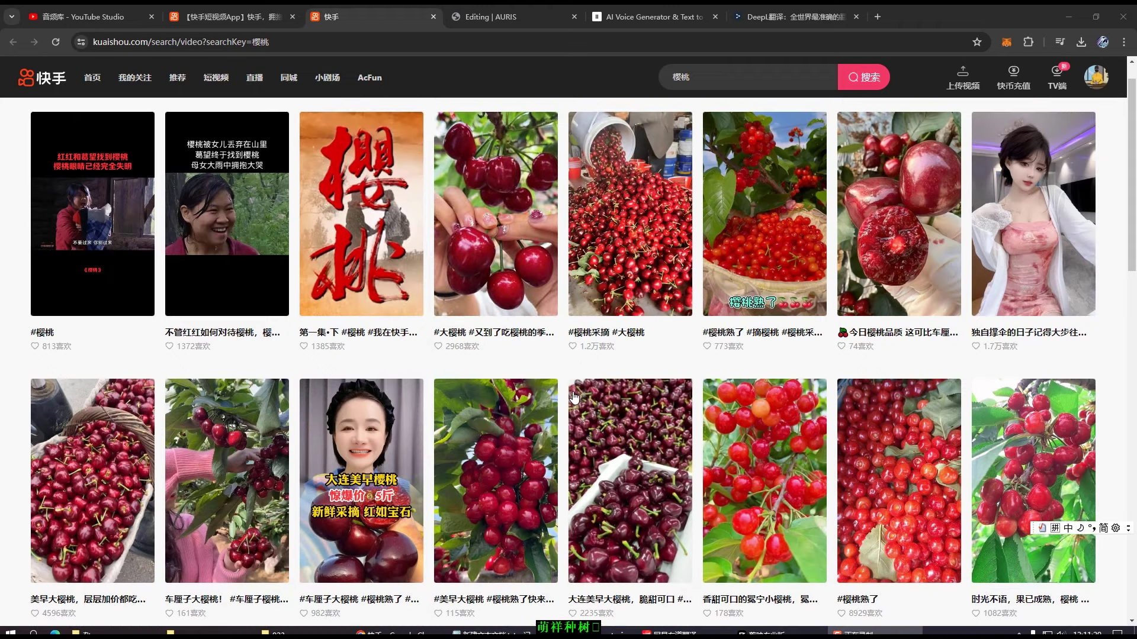
pyautogui.scroll(1, 594, 382)
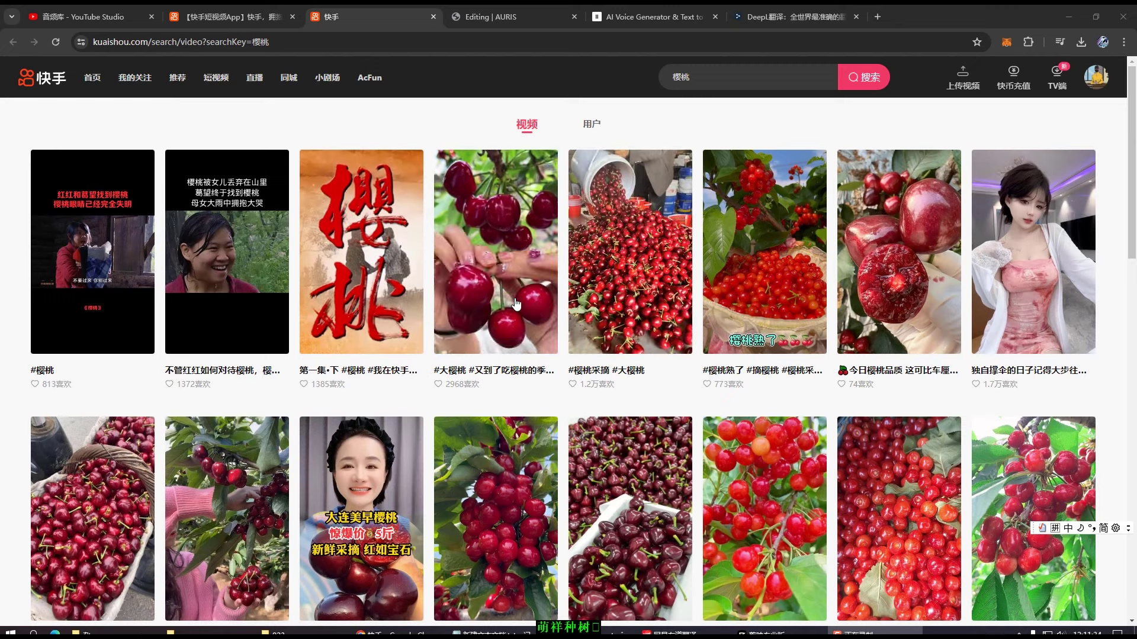
pyautogui.click(685, 401)
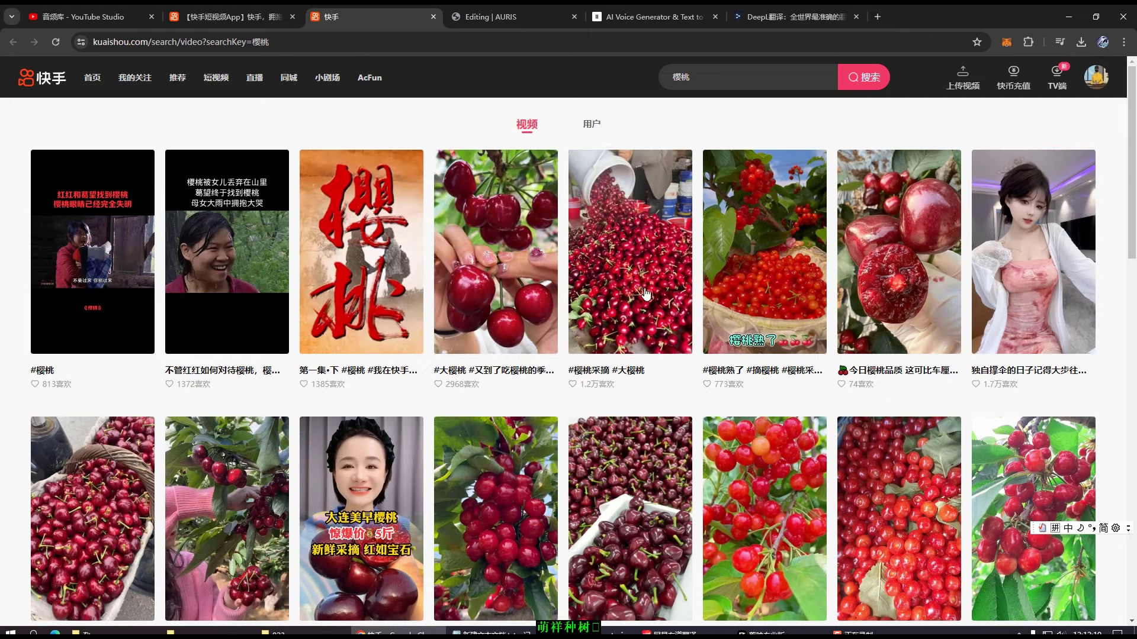
pyautogui.click(536, 299)
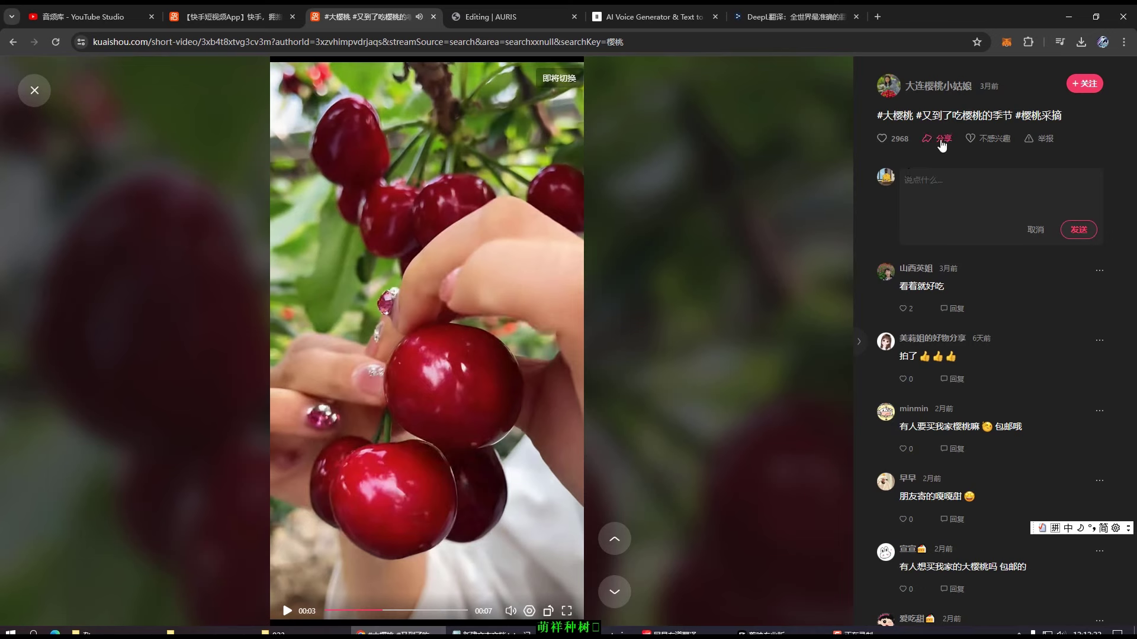
pyautogui.moveTo(937, 138)
pyautogui.click(1019, 236)
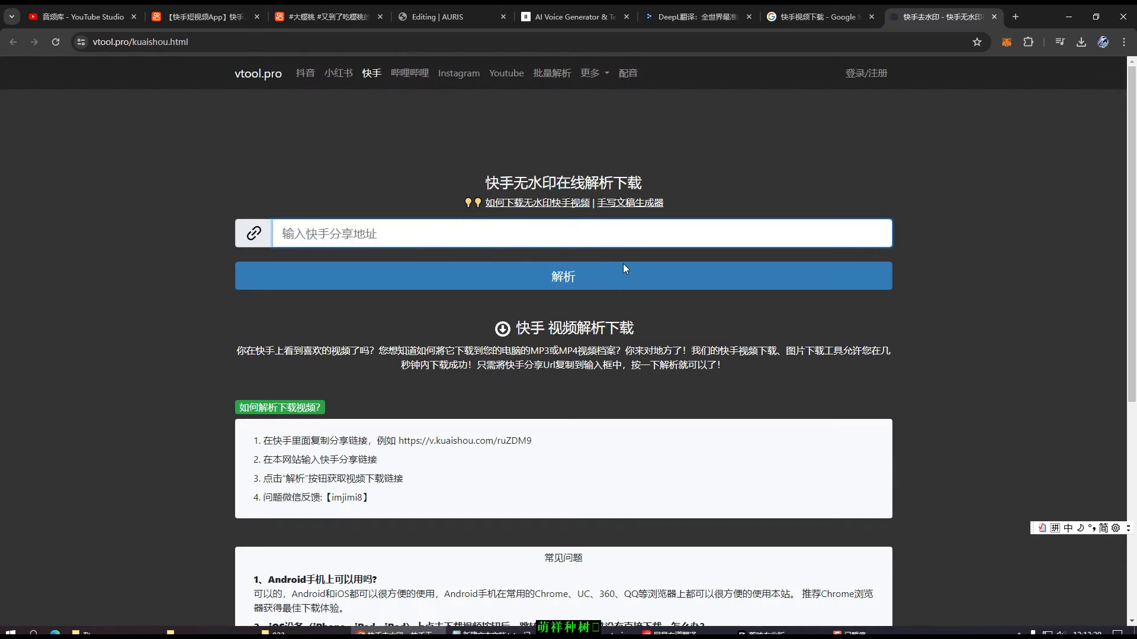
# Parse the copied 快手 link on vtool.pro, save the video as 1.mp4 in the 023 folder, and return to the 快手 video page.
pyautogui.write('https://www.kuaishou.com/f/XaJzBMxKIDBU1jI')
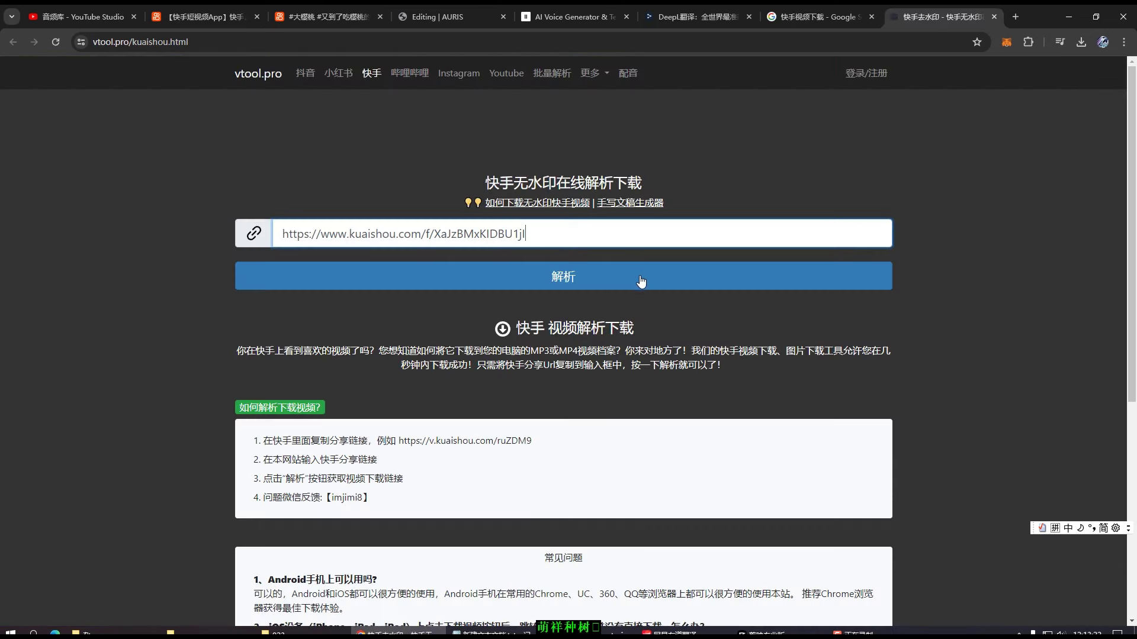
pyautogui.click(569, 280)
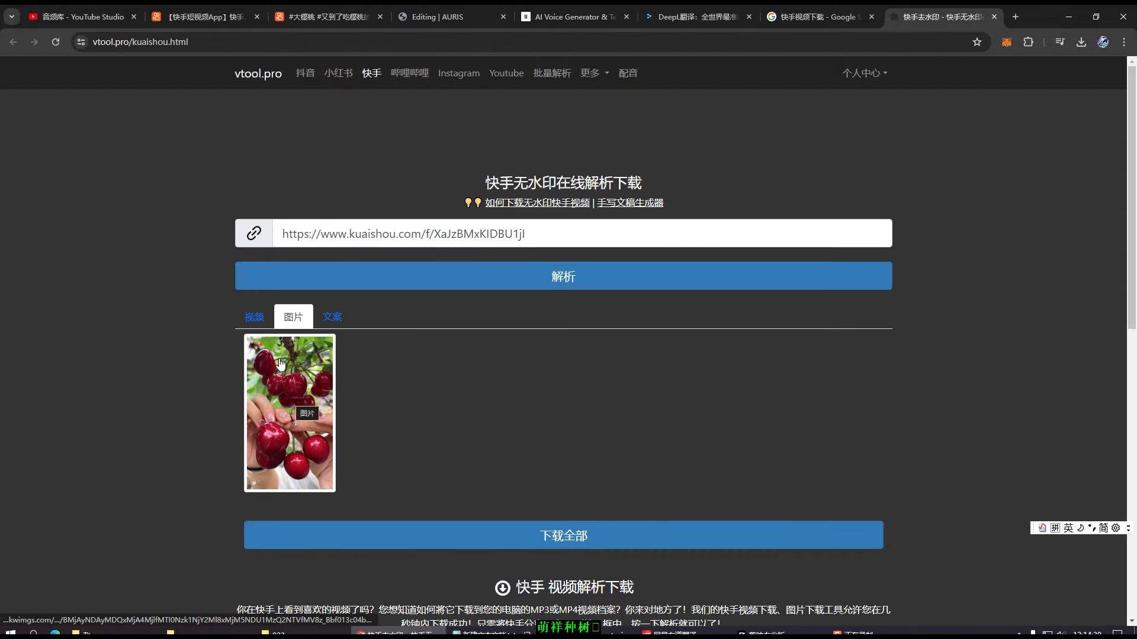
pyautogui.scroll(-1, 258, 323)
pyautogui.click(254, 257)
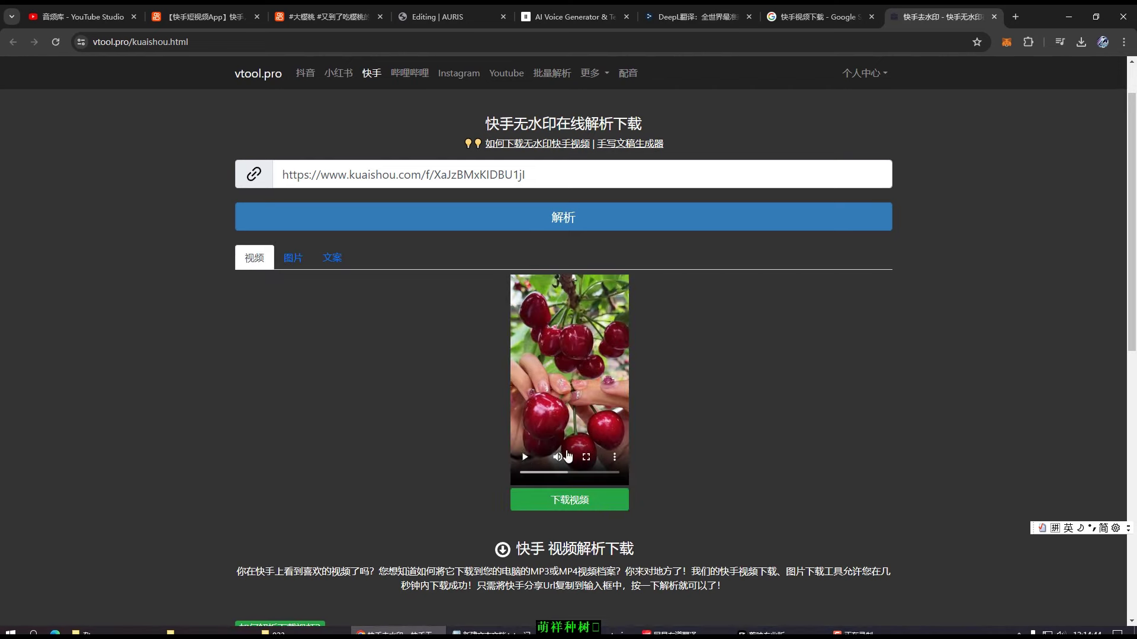
pyautogui.click(571, 502)
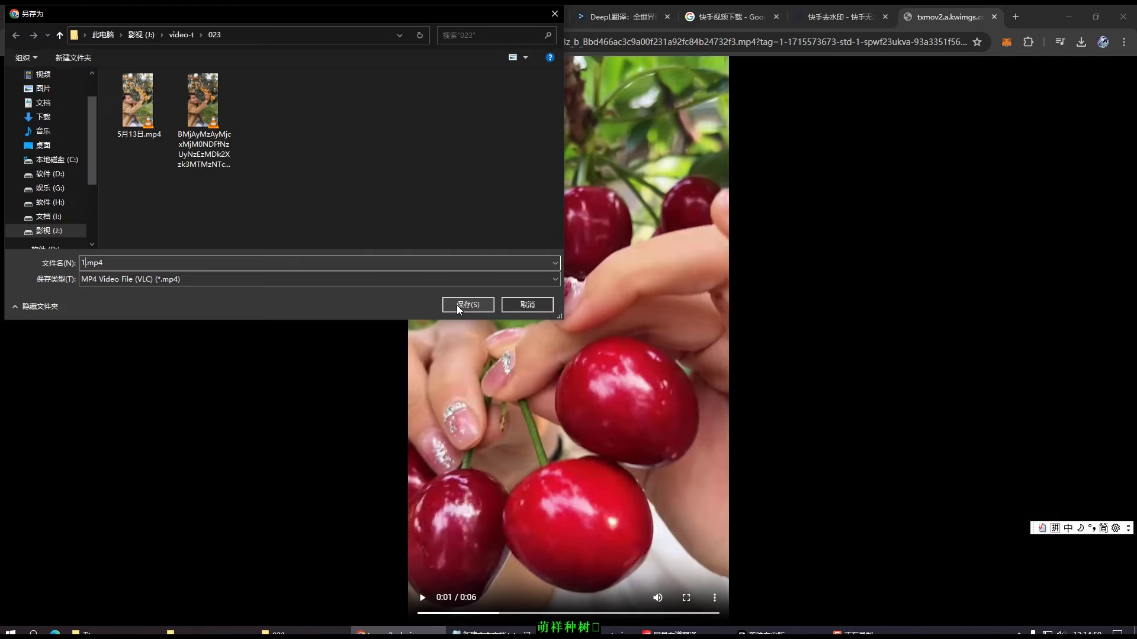
pyautogui.click(462, 306)
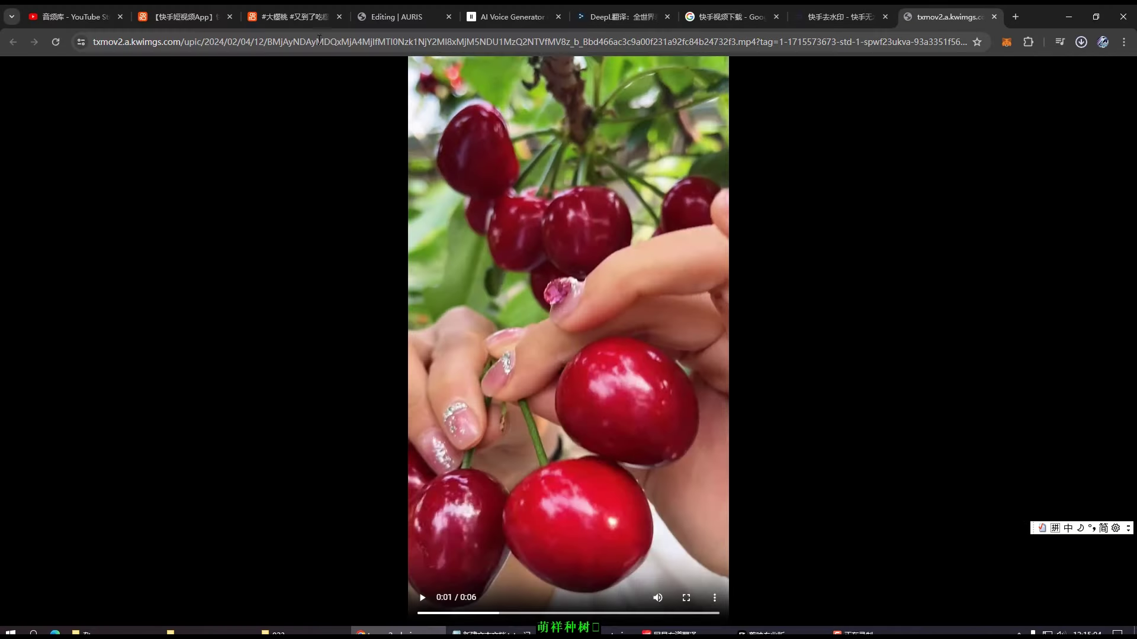
pyautogui.click(308, 19)
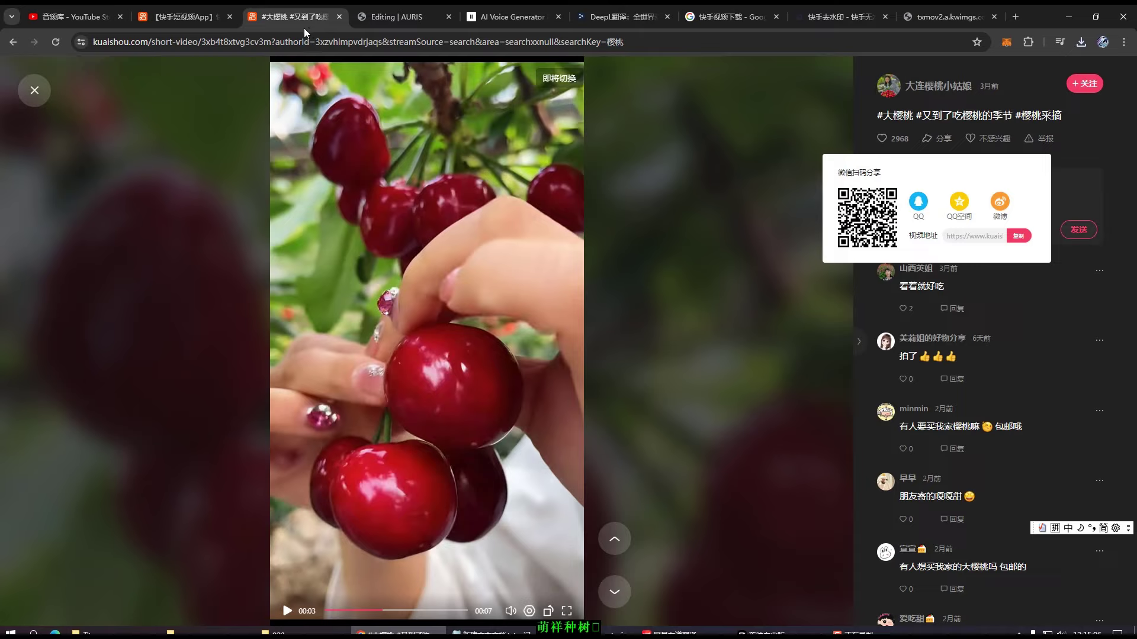
# Close the current 快手 video, open the #樱桃采摘 #大樱桃 video of poured cherries from the search results, and copy its share link.
pyautogui.click(35, 90)
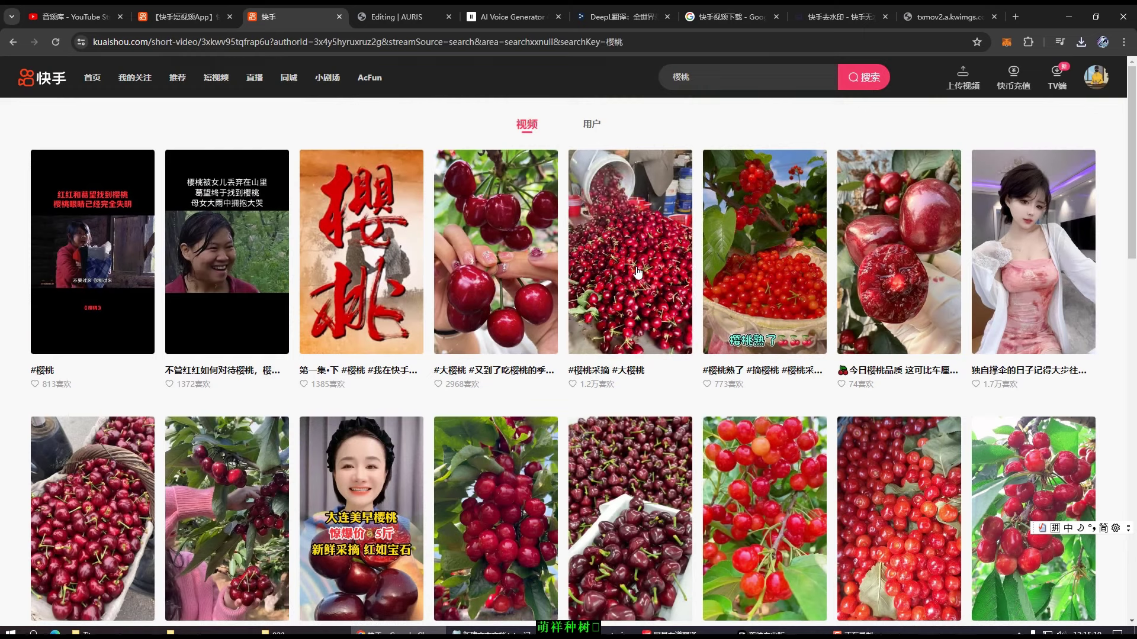
pyautogui.click(637, 273)
pyautogui.click(876, 133)
pyautogui.click(1015, 233)
# Parse the copied 快手 link on vtool.pro and download the watermark-free video, saving it as 4.mp4 and closing its page.
pyautogui.click(841, 17)
pyautogui.click(574, 219)
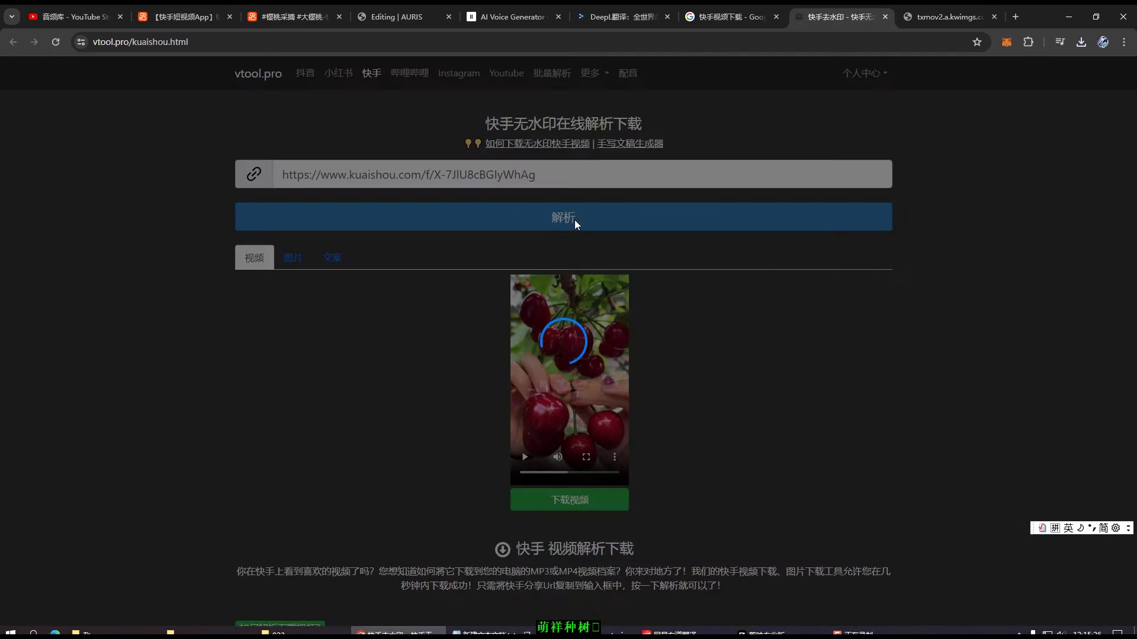
pyautogui.click(569, 500)
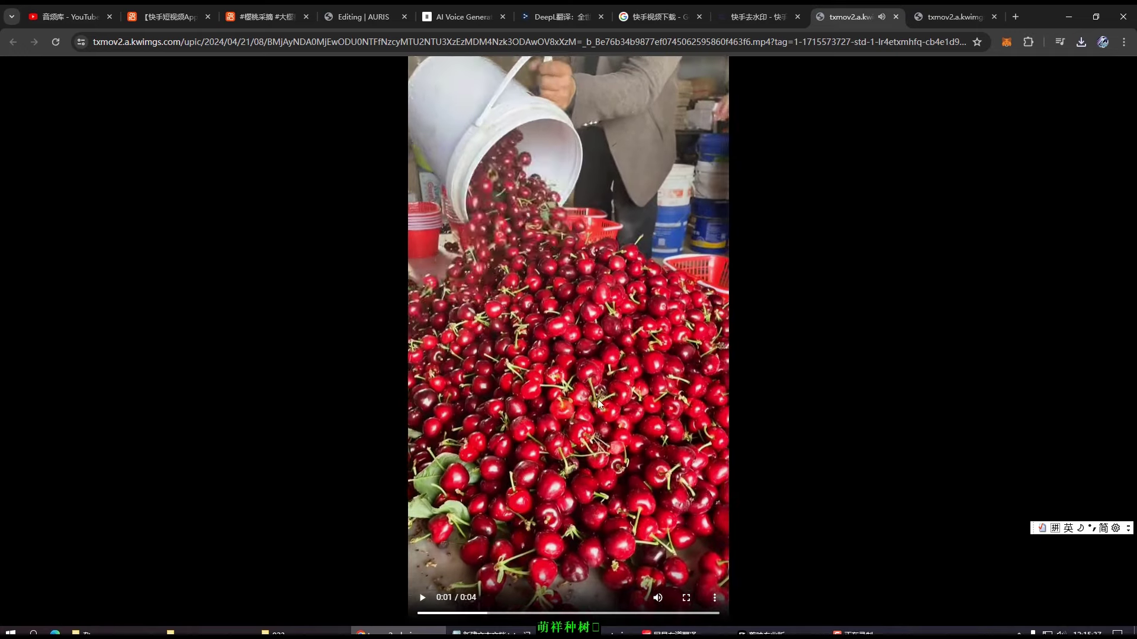
pyautogui.hotkey('ctrl', 's')
pyautogui.write('4')
pyautogui.press('Return')
pyautogui.hotkey('ctrl', 'w')
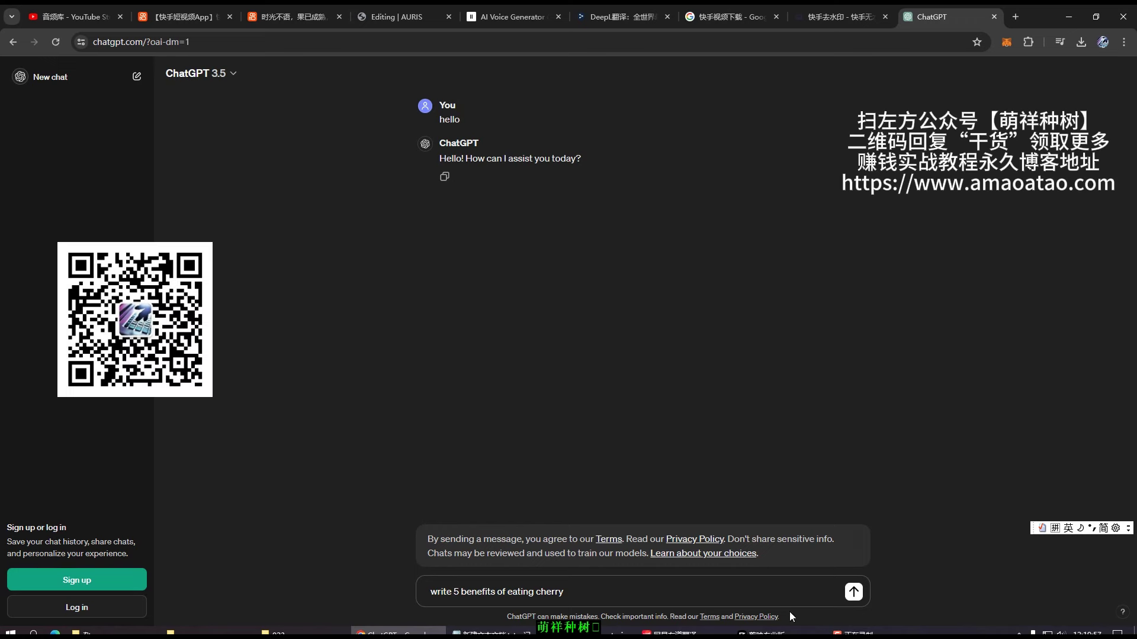
# Ask ChatGPT to "write 5 benefits of eating cherry", followed by the request "write in simple language".
pyautogui.click(853, 592)
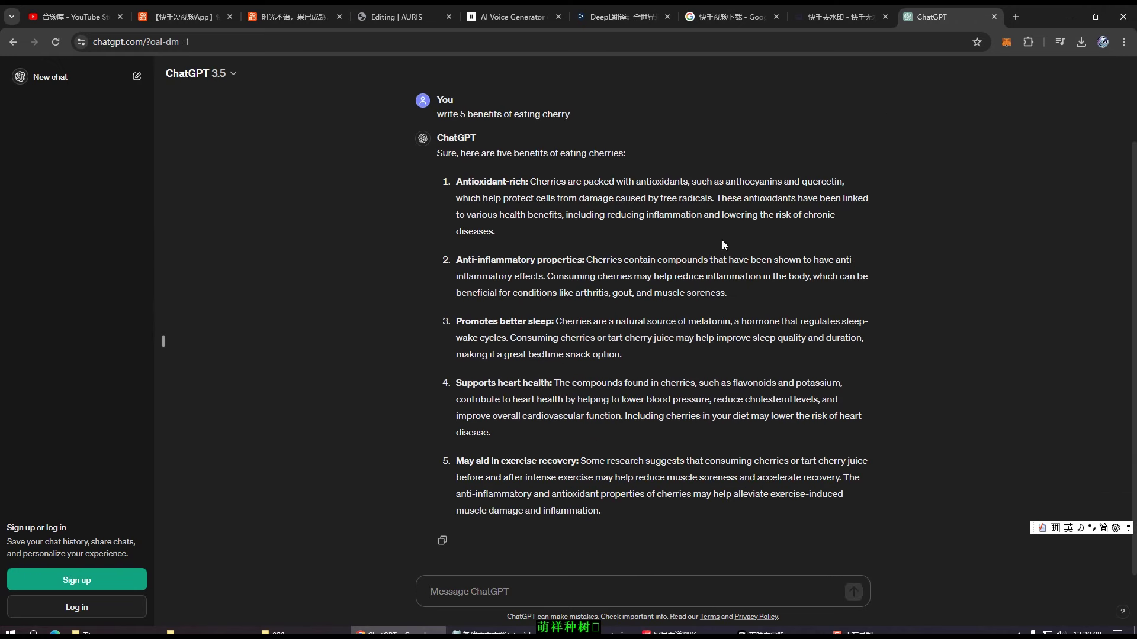
pyautogui.write('write in simple language')
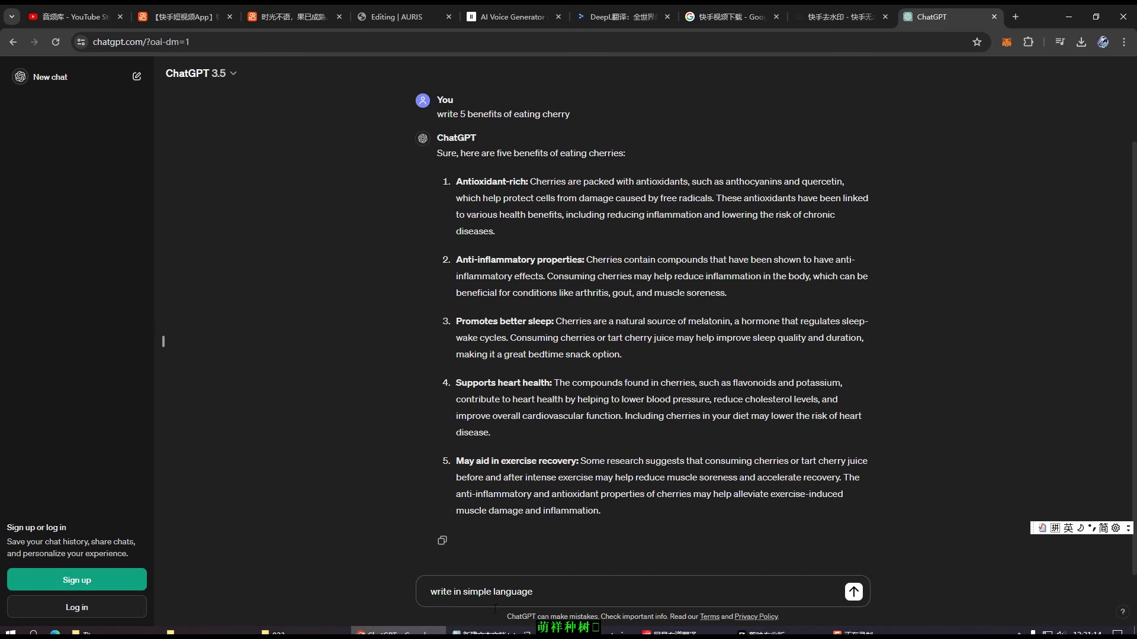
pyautogui.click(853, 595)
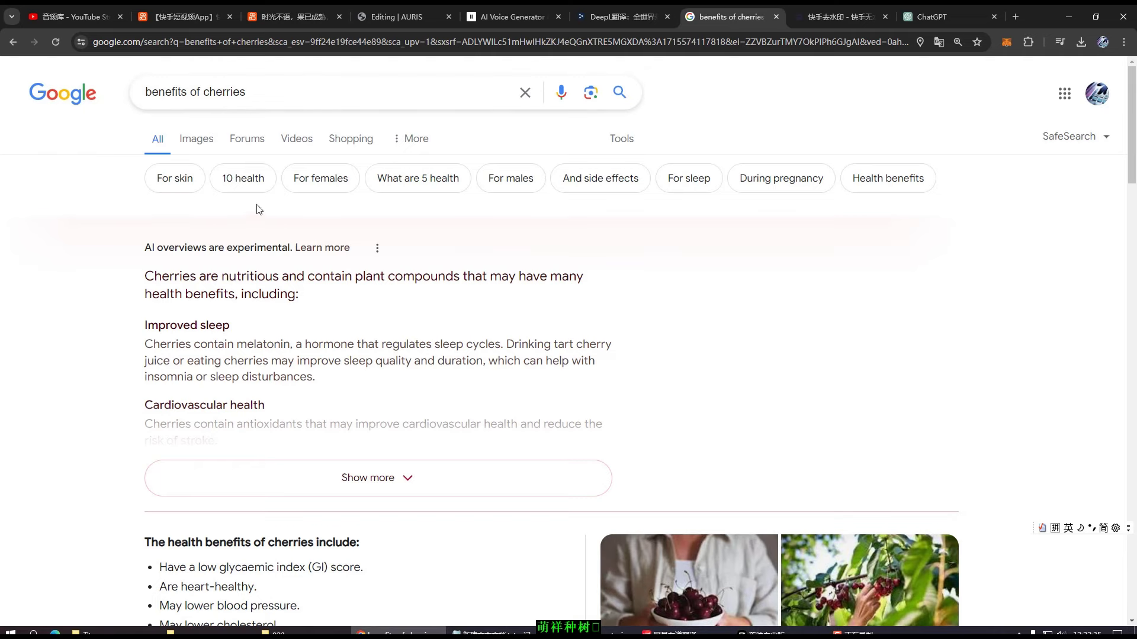
# Look through the Google results for "benefits of cherries" for health articles usable as script material.
pyautogui.scroll(-9, 290, 261)
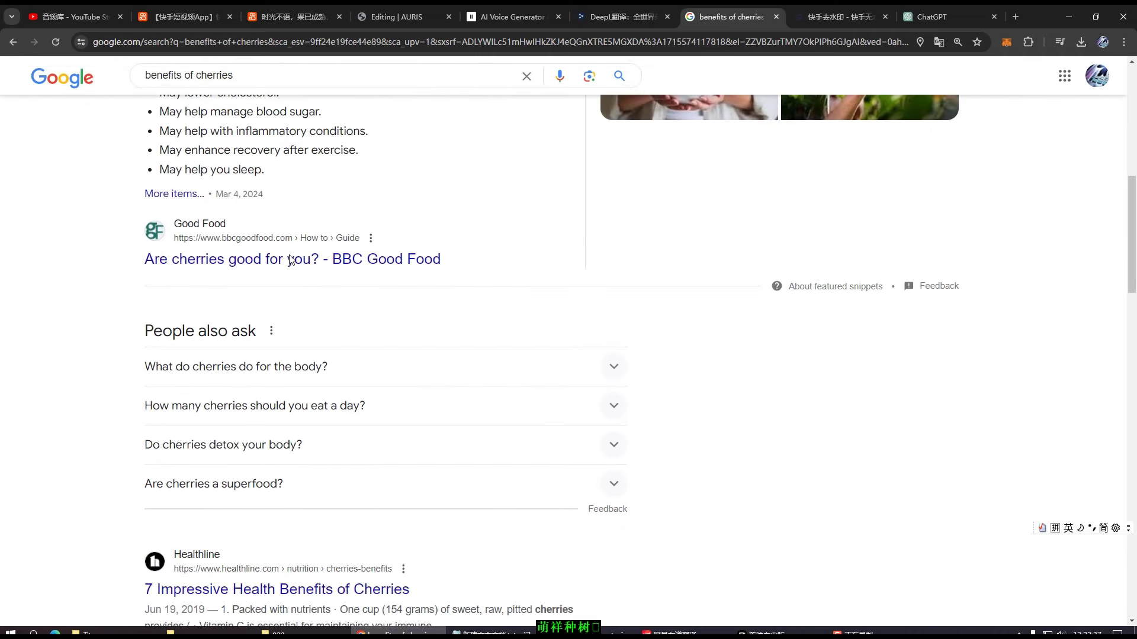
pyautogui.scroll(-6, 290, 260)
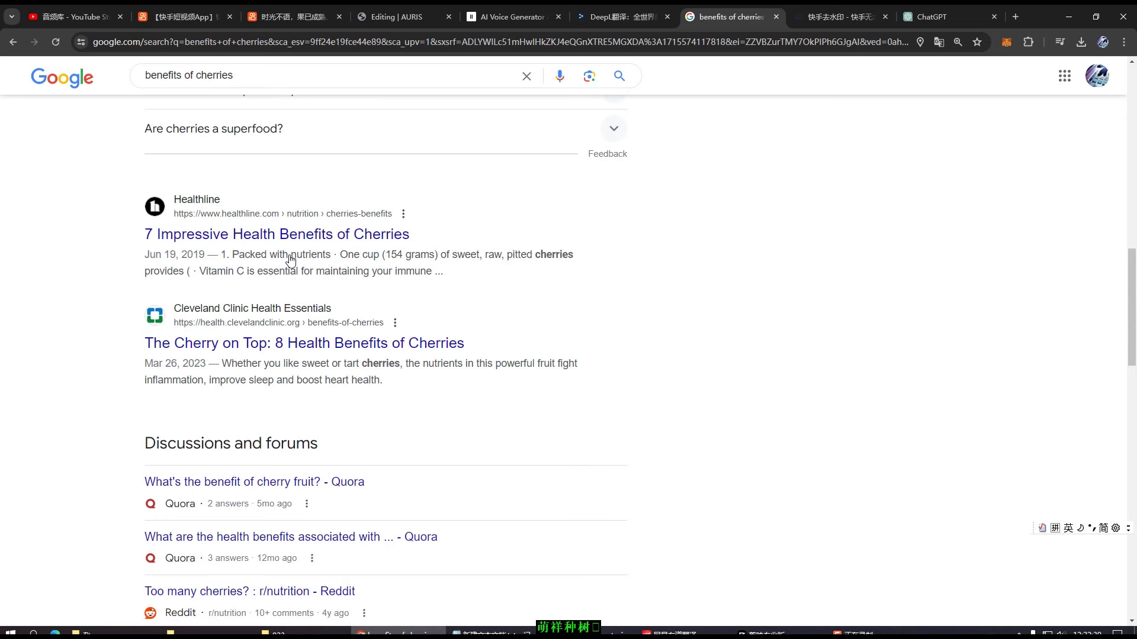
pyautogui.scroll(-2, 290, 259)
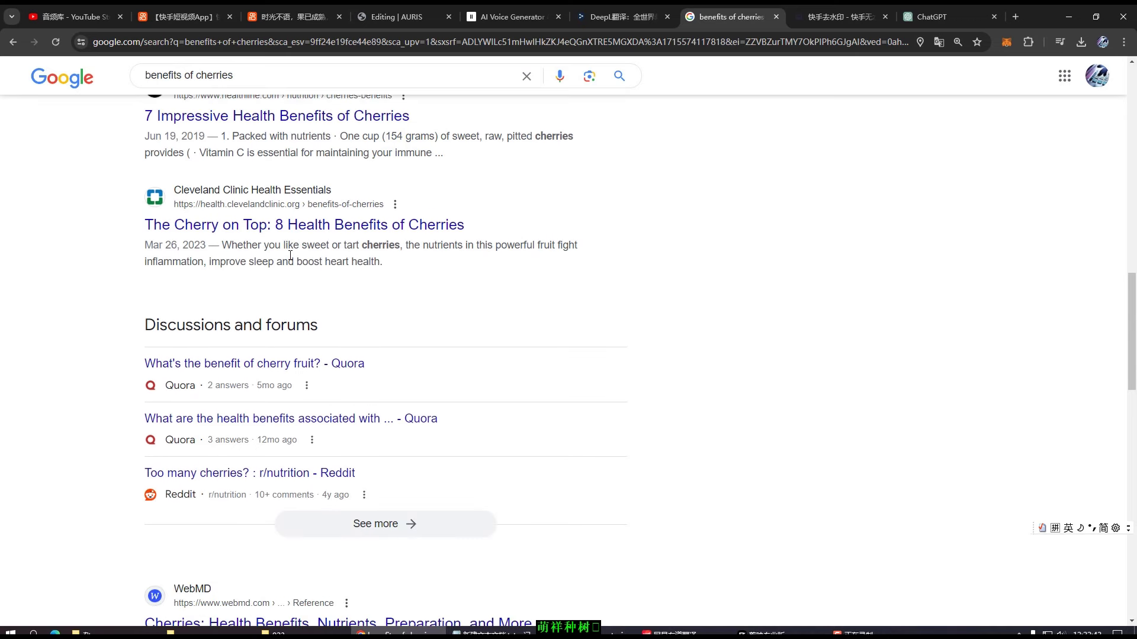
pyautogui.scroll(-2, 290, 255)
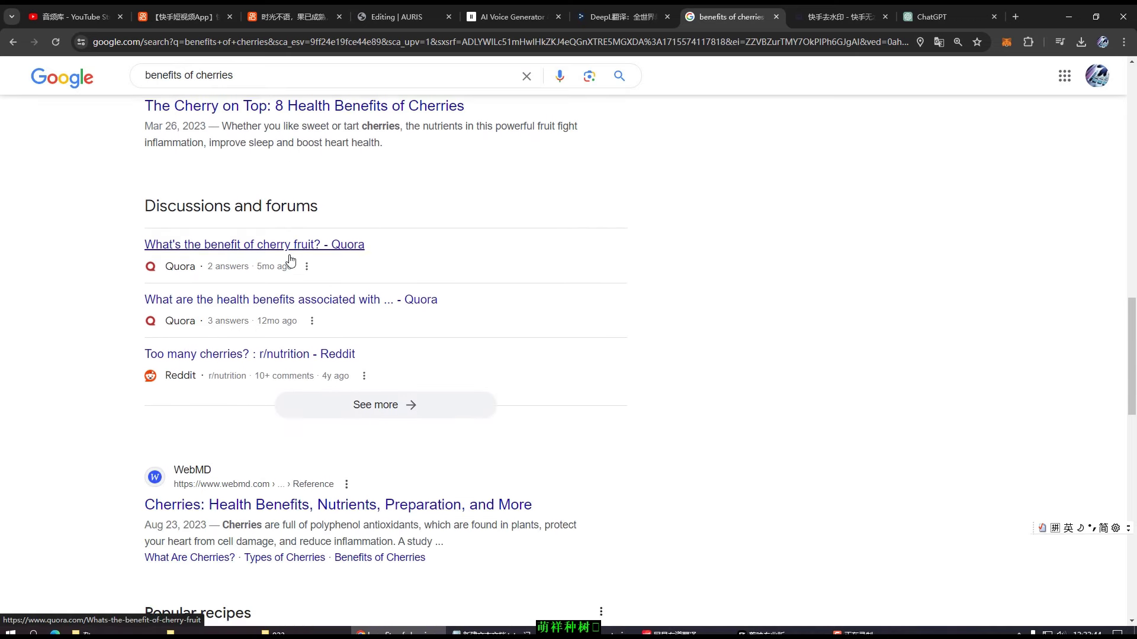
pyautogui.scroll(-2, 290, 258)
pyautogui.scroll(-4, 290, 261)
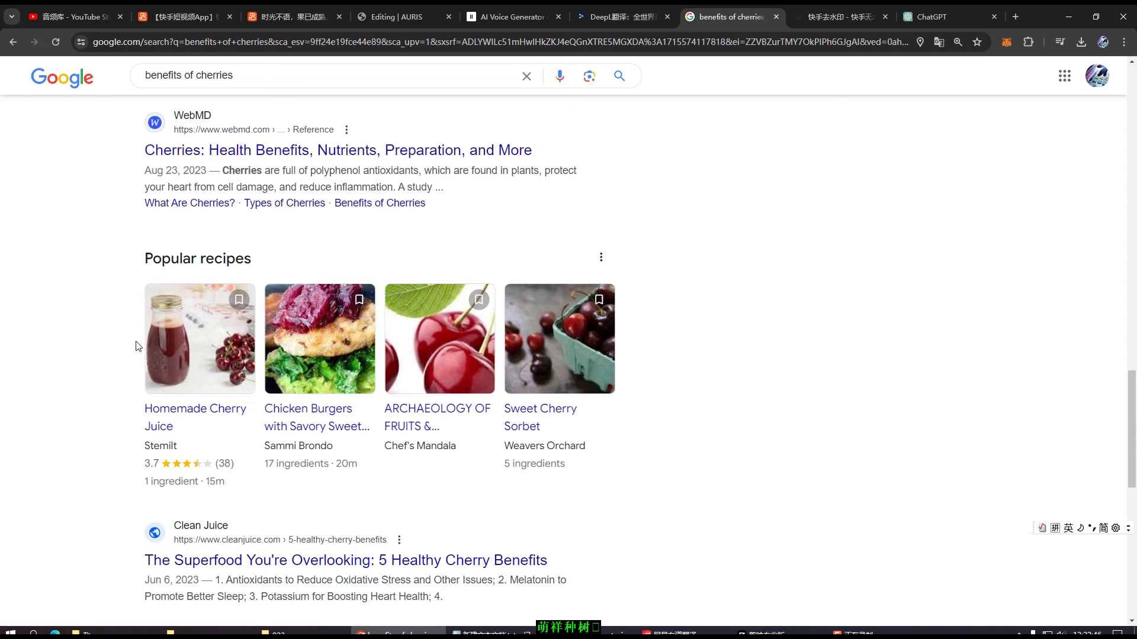
pyautogui.scroll(-3, 60, 384)
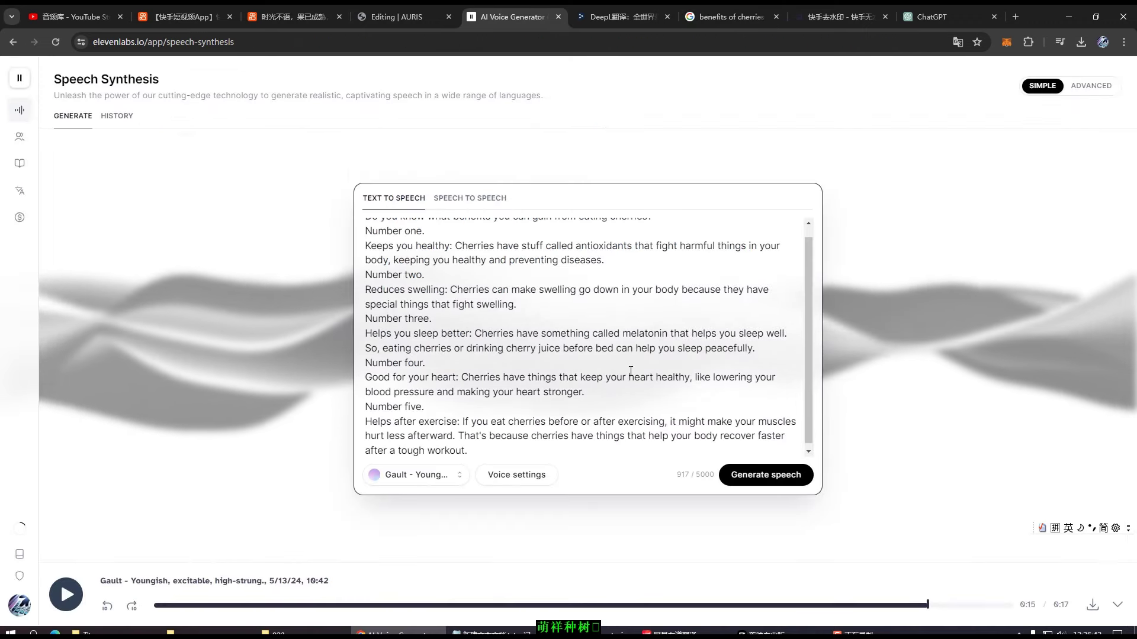
# Review the cherry benefits script in ElevenLabs, generate its speech with the Gault voice, and stop the playback.
pyautogui.scroll(1, 630, 371)
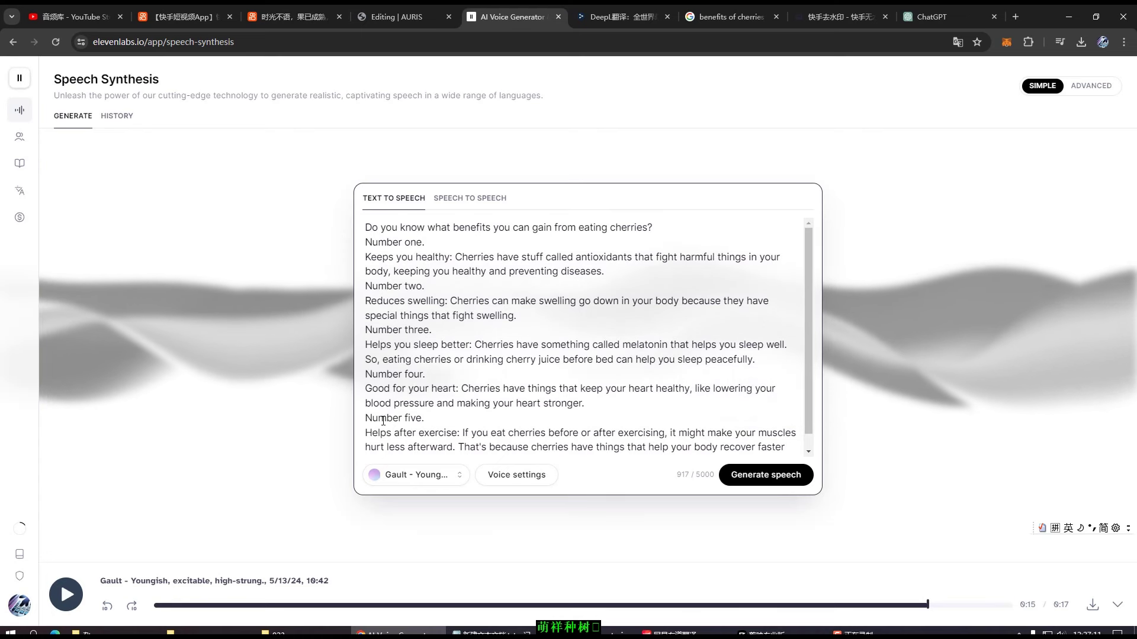
pyautogui.scroll(-1, 562, 354)
pyautogui.scroll(1, 563, 353)
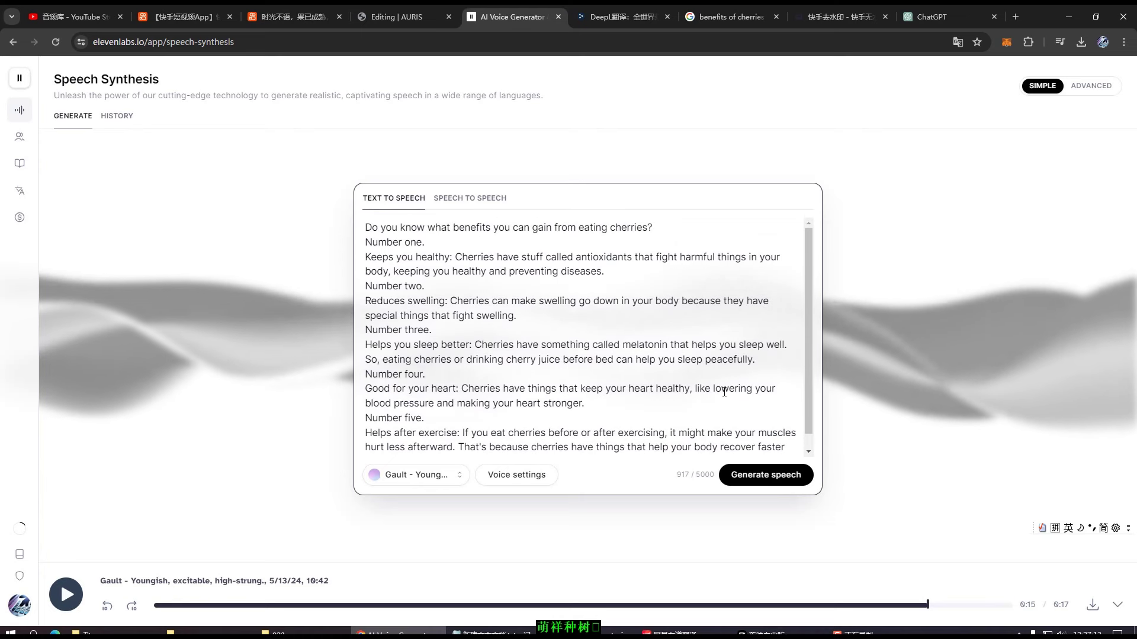
pyautogui.click(751, 485)
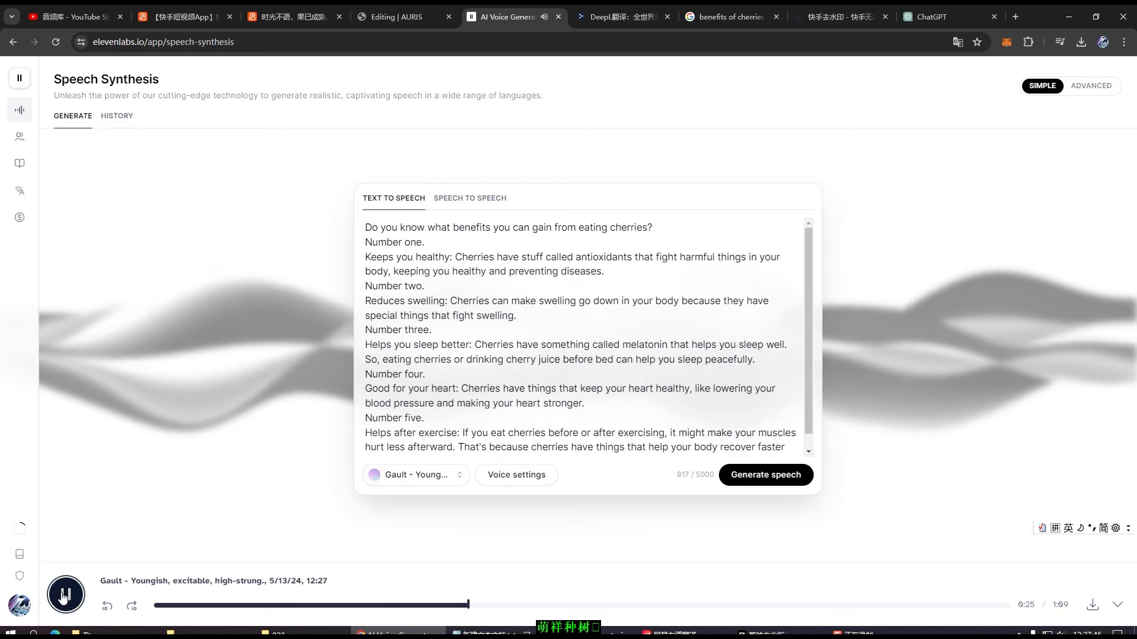
pyautogui.press('space')
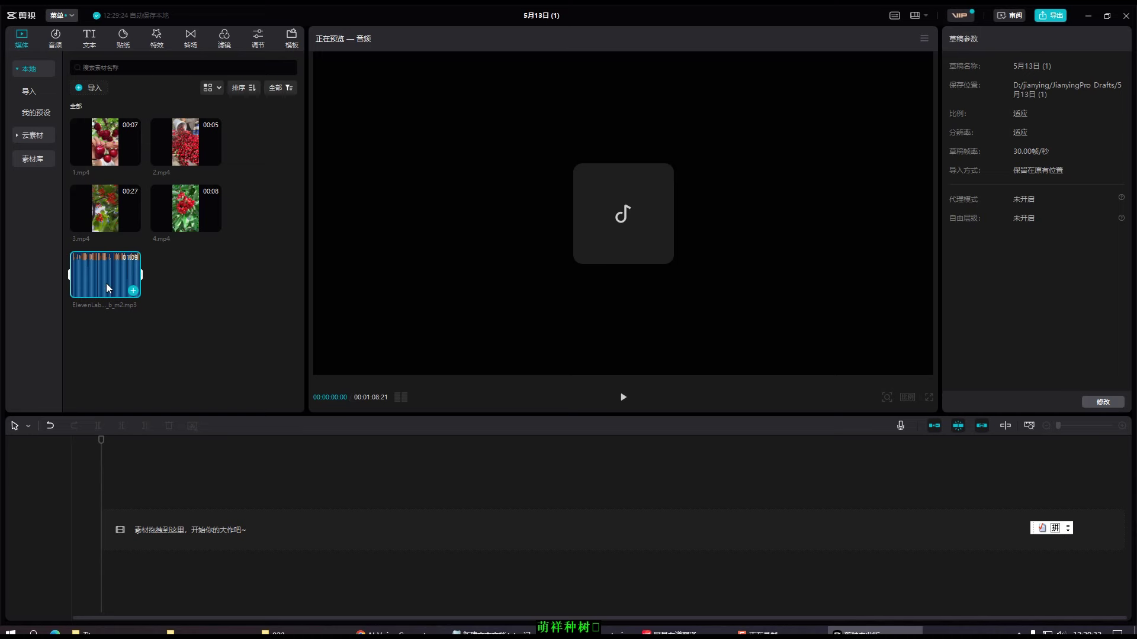
# Add the ElevenLabs narration to the JianYing timeline and line up cherry clips 1.mp4 to 4.mp4 from the start.
pyautogui.click(133, 290)
pyautogui.click(1121, 426)
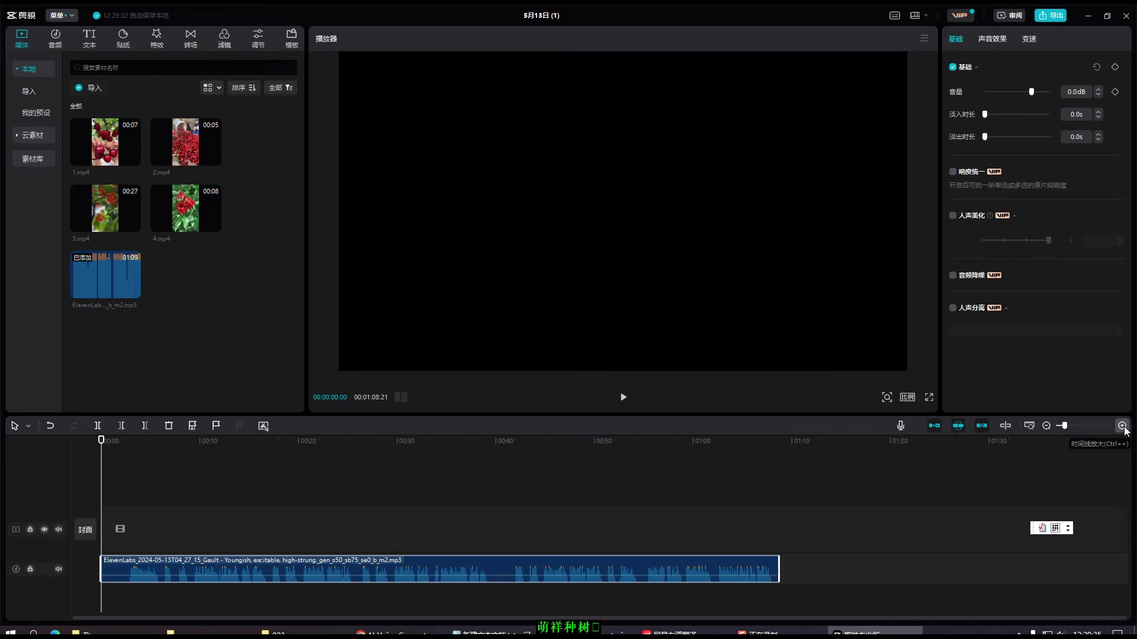
pyautogui.click(1123, 427)
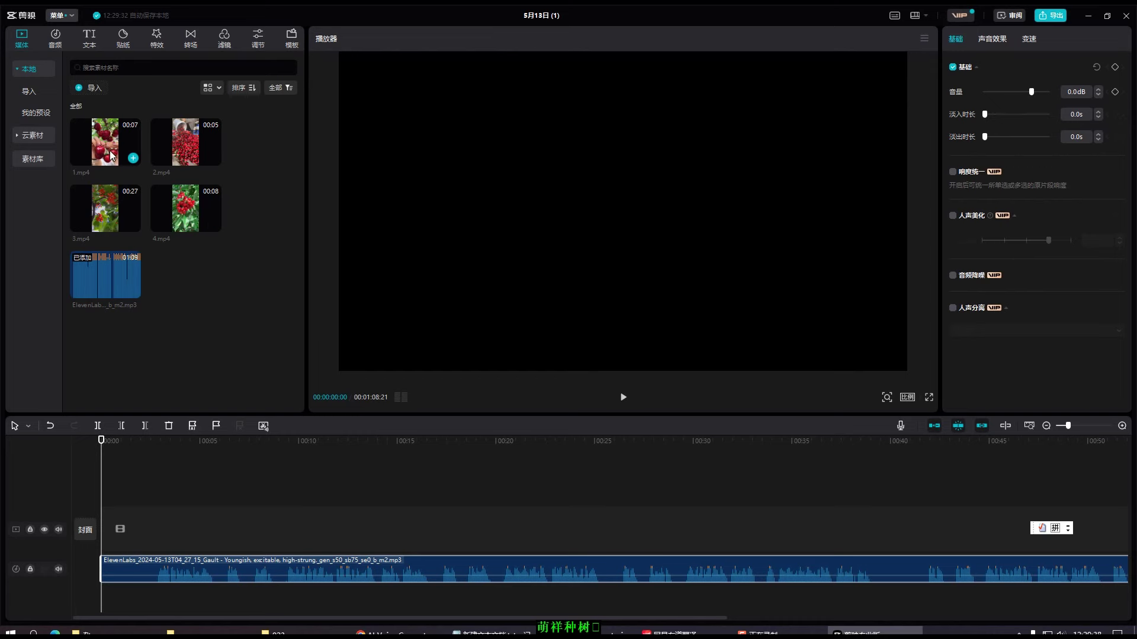
pyautogui.moveTo(112, 155); pyautogui.dragTo(119, 530)
pyautogui.moveTo(185, 143); pyautogui.dragTo(252, 530)
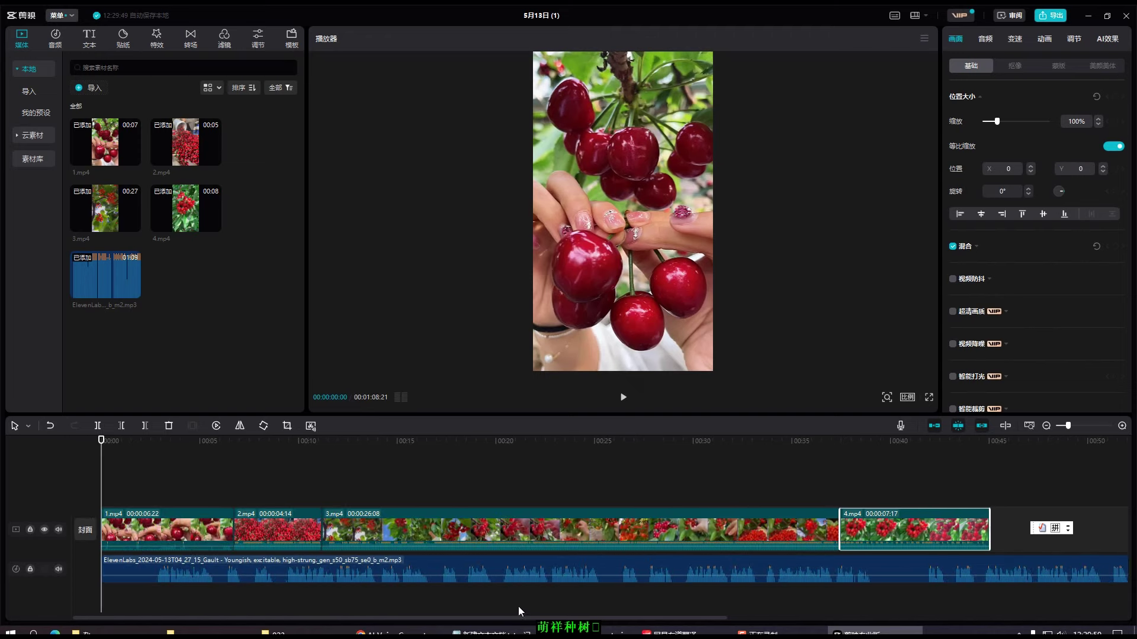
# Switch to the browser and return to the open 快手 cherry video to collect more footage.
pyautogui.click(400, 632)
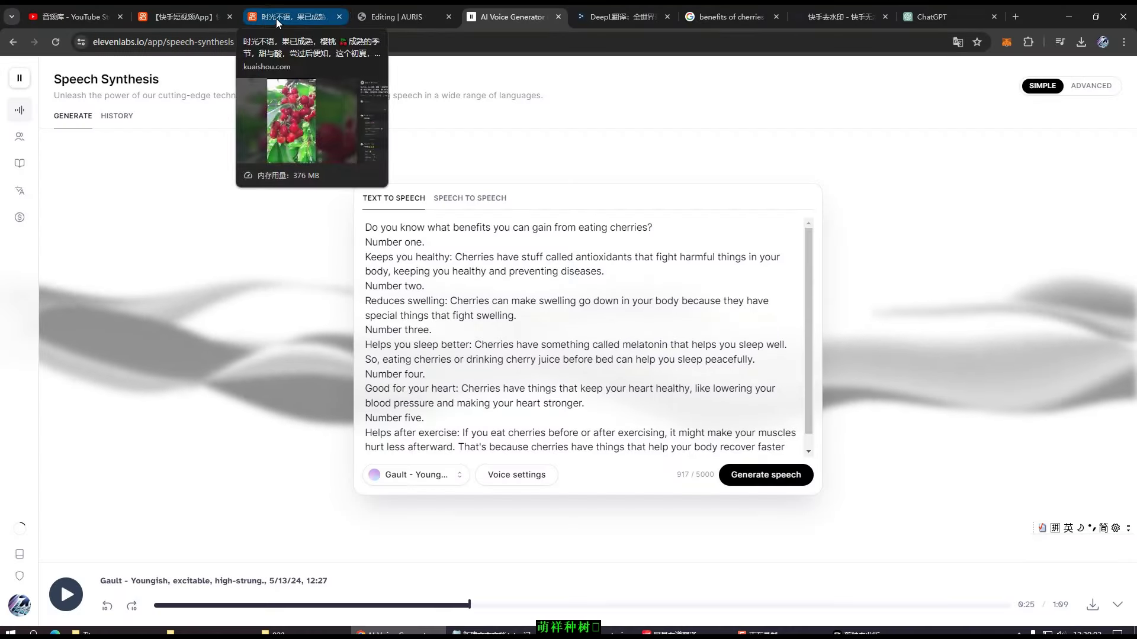
pyautogui.click(277, 17)
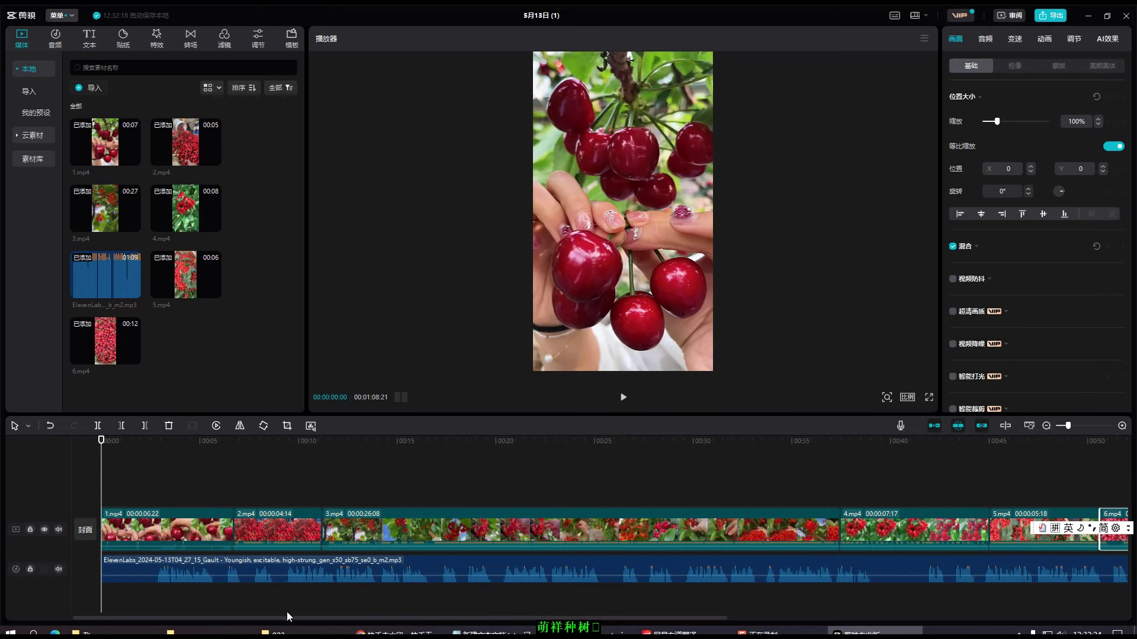
# Select all the video clips on the JianYing timeline and separate their original audio.
pyautogui.moveTo(304, 618); pyautogui.dragTo(456, 618)
pyautogui.hscroll(-5, 168, 541)
pyautogui.click(403, 536)
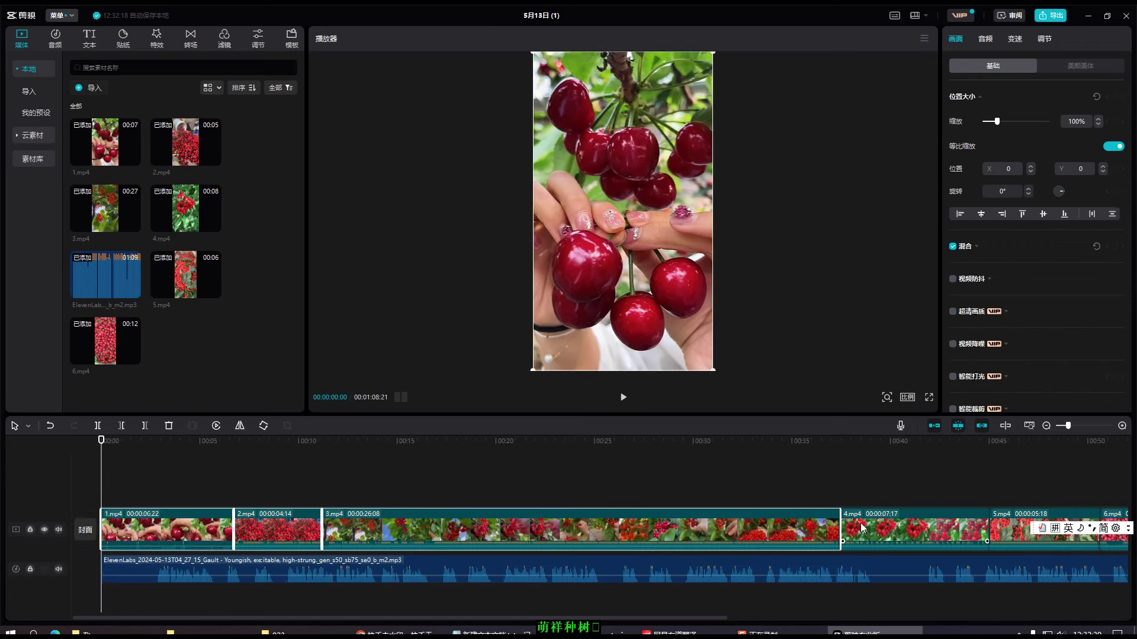
pyautogui.moveTo(617, 620); pyautogui.dragTo(902, 620)
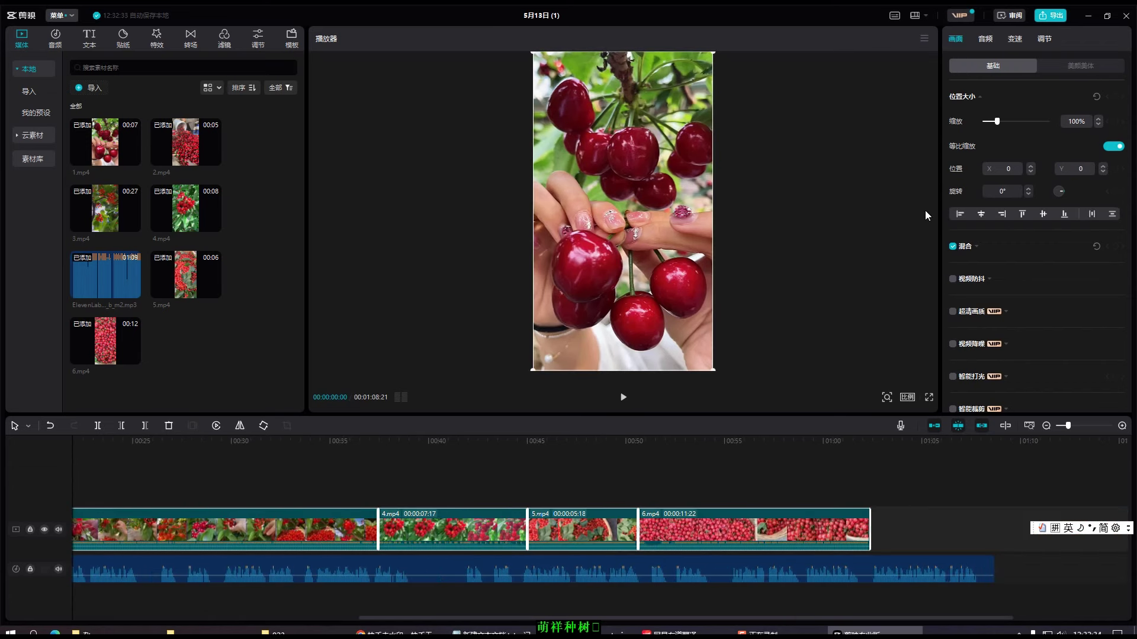
pyautogui.rightClick(707, 524)
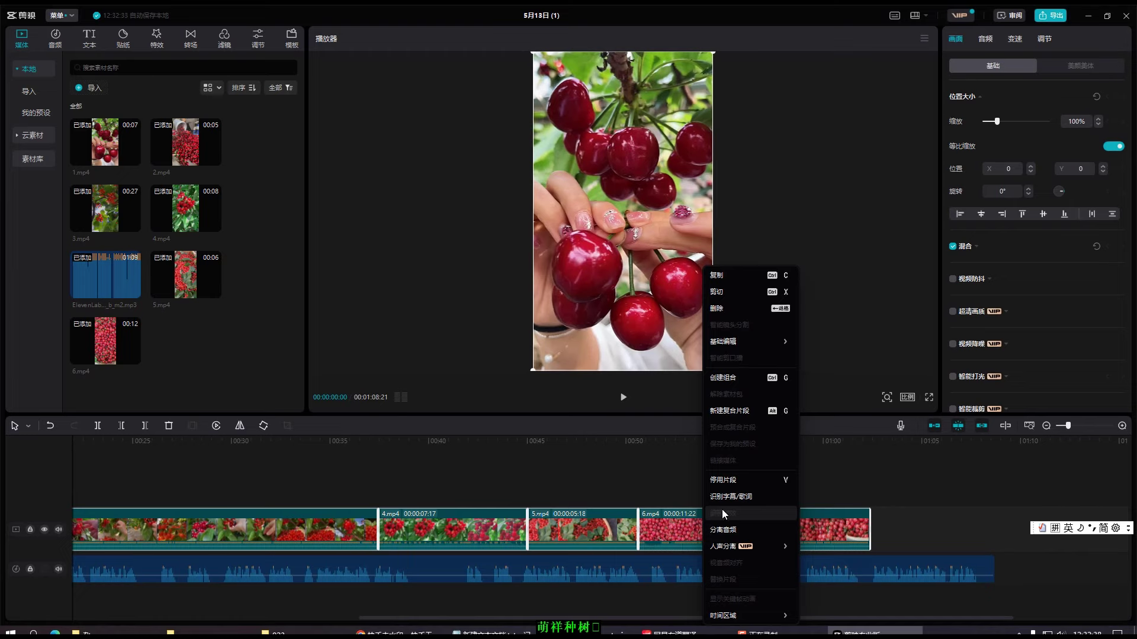
pyautogui.click(723, 530)
# Select the separated original audio clips below the narration and delete them.
pyautogui.click(677, 567)
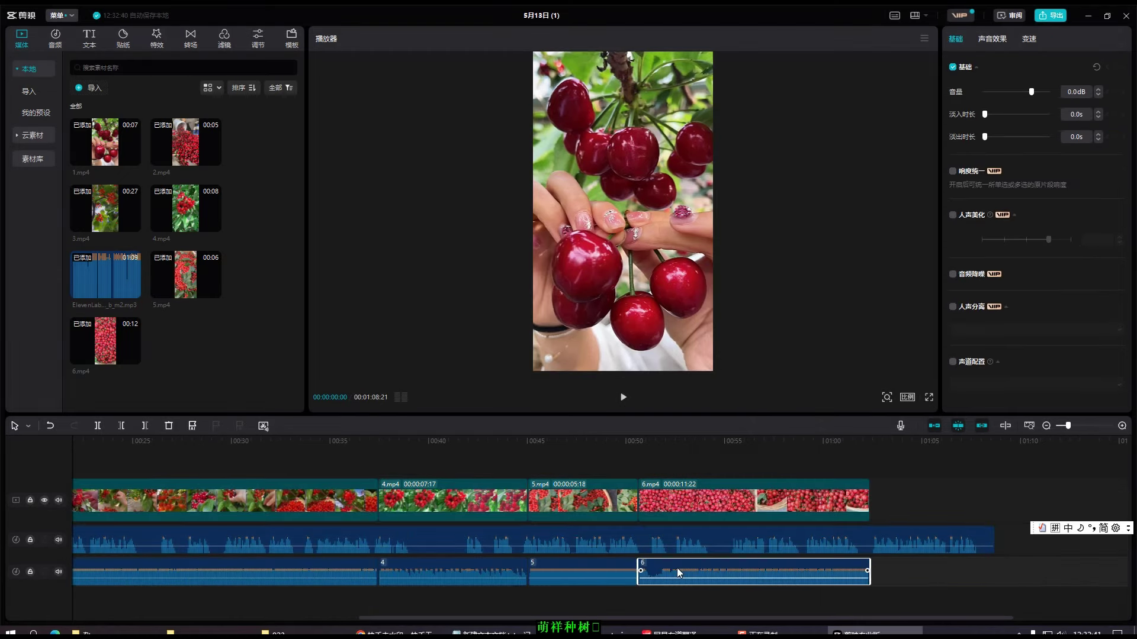
pyautogui.keyDown('ctrl'); pyautogui.click(598, 570); pyautogui.keyUp('ctrl')
pyautogui.keyDown('ctrl'); pyautogui.click(485, 569); pyautogui.keyUp('ctrl')
pyautogui.rightClick(213, 569)
pyautogui.click(222, 433)
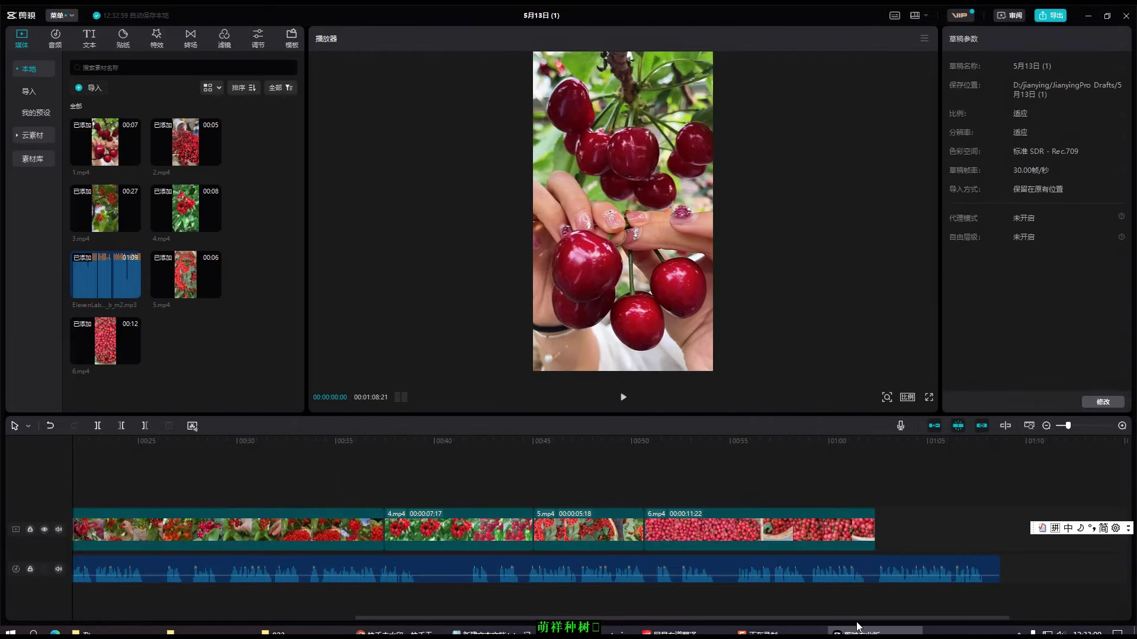
# Split the narration at 00:00:02:22, delete the silent opening, and move the remaining narration to the start of the timeline.
pyautogui.moveTo(857, 619); pyautogui.dragTo(574, 619)
pyautogui.moveTo(101, 457); pyautogui.dragTo(155, 457)
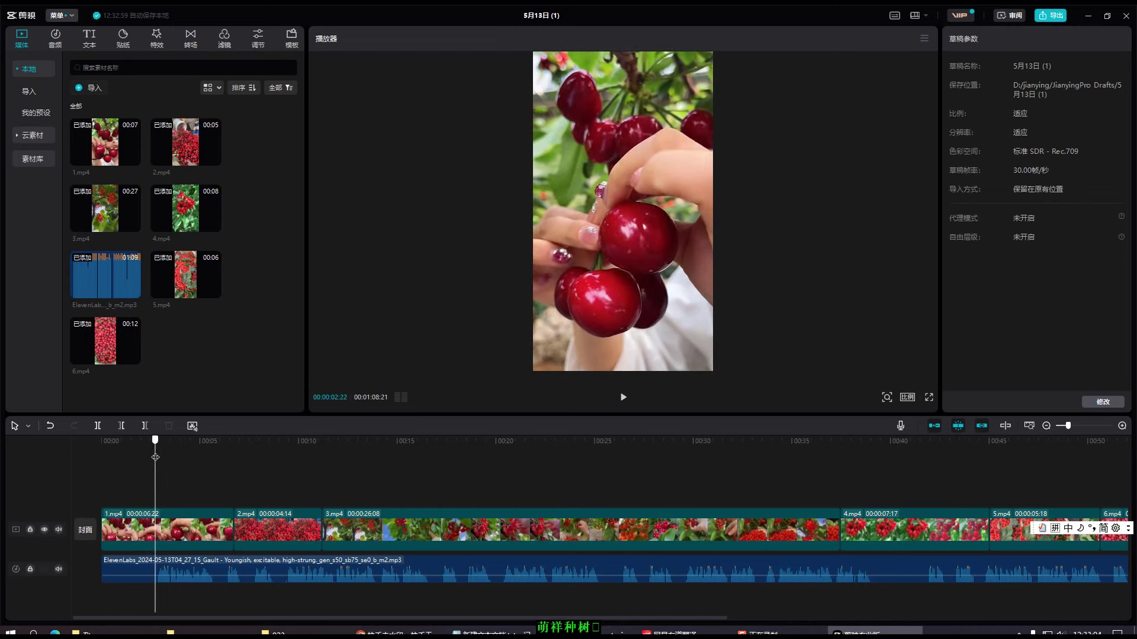
pyautogui.click(134, 569)
pyautogui.click(97, 425)
pyautogui.rightClick(124, 566)
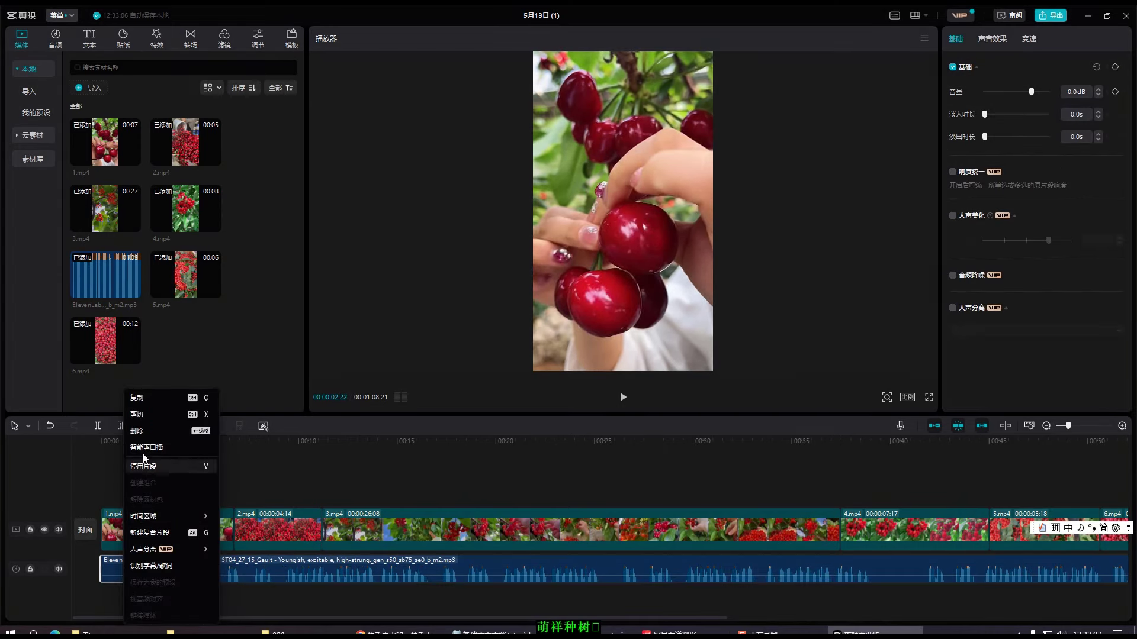
pyautogui.click(135, 433)
pyautogui.moveTo(196, 569); pyautogui.dragTo(142, 570)
# Trim the end of the last narration segment to shorten the timeline to 00:01:02:11.
pyautogui.moveTo(248, 619); pyautogui.dragTo(347, 623)
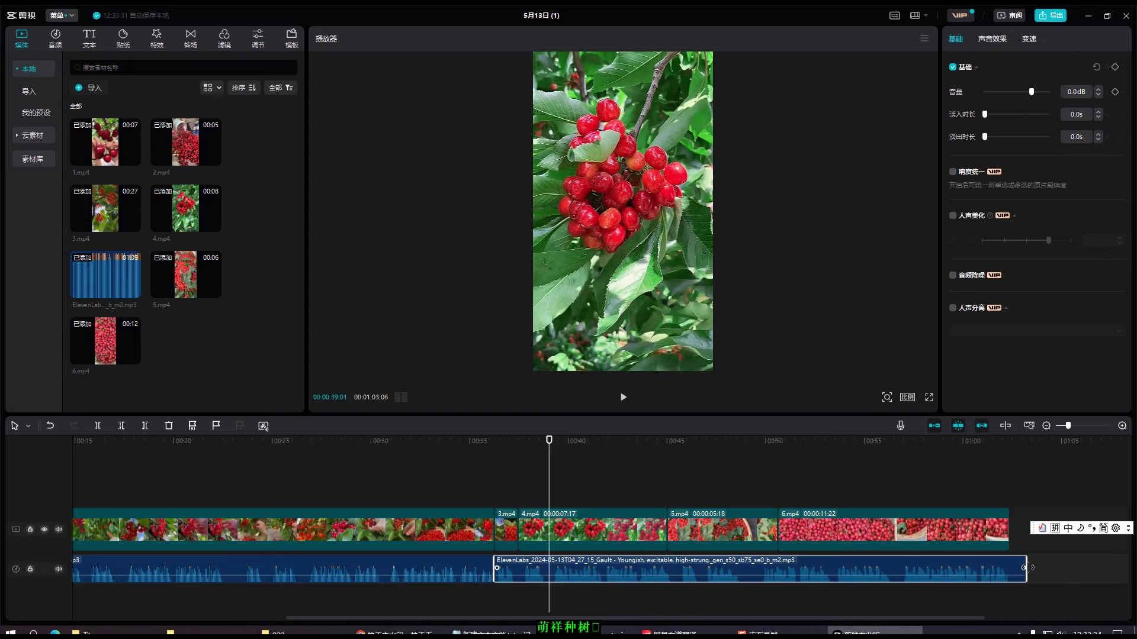
pyautogui.moveTo(1023, 568); pyautogui.dragTo(1014, 567)
# Preview the opening of the cherry video from the start and scrub to about 43 seconds to check the later clips.
pyautogui.press('Home')
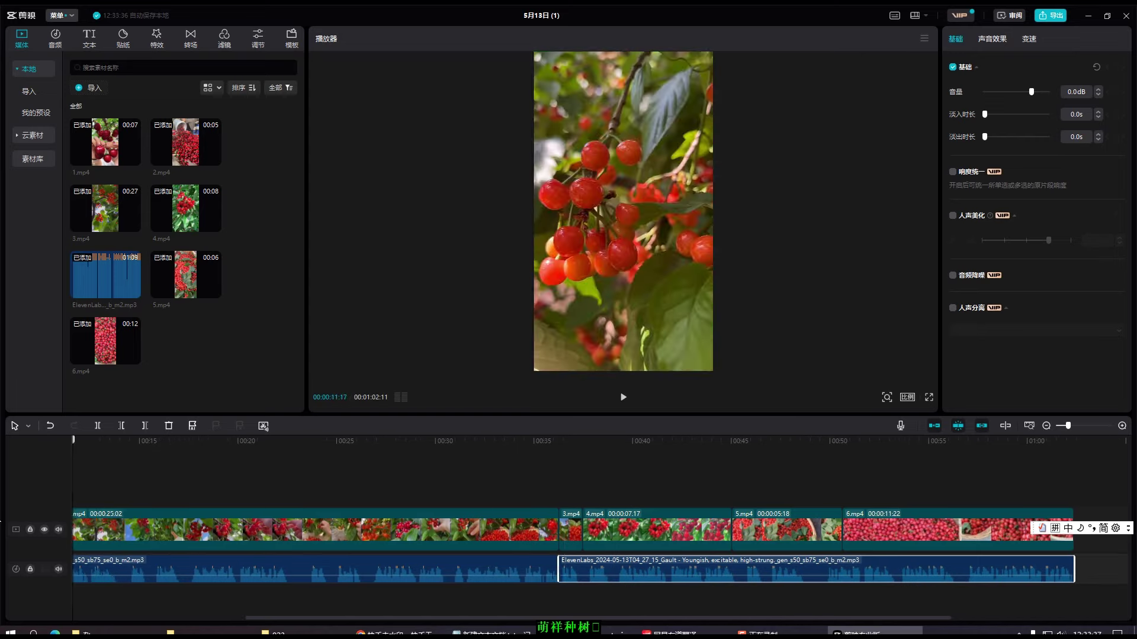
pyautogui.click(621, 401)
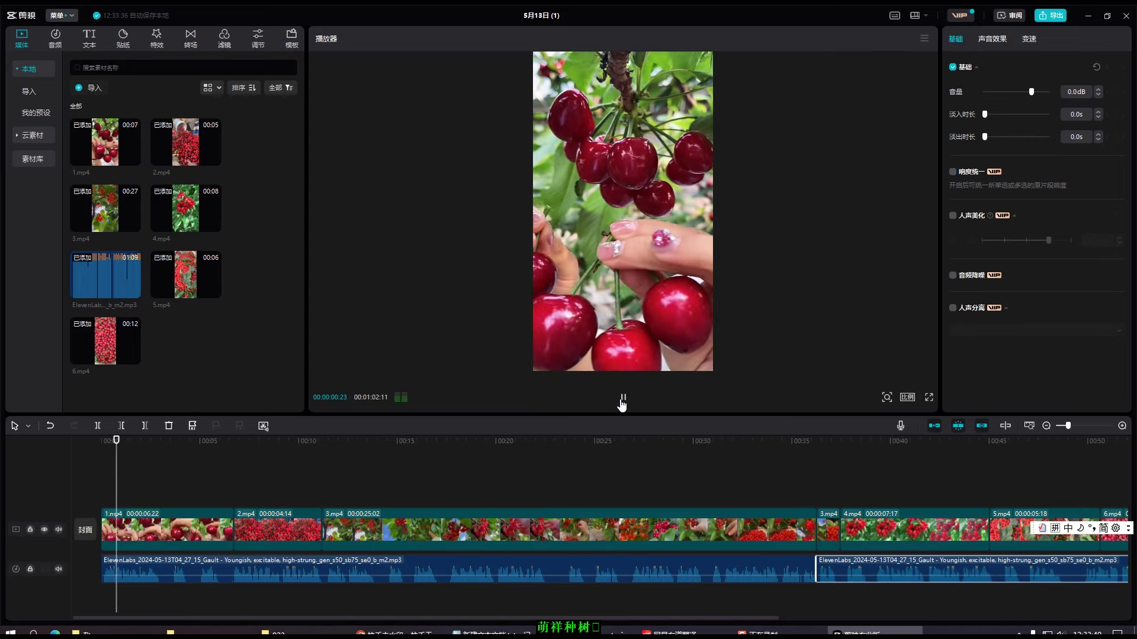
pyautogui.click(625, 402)
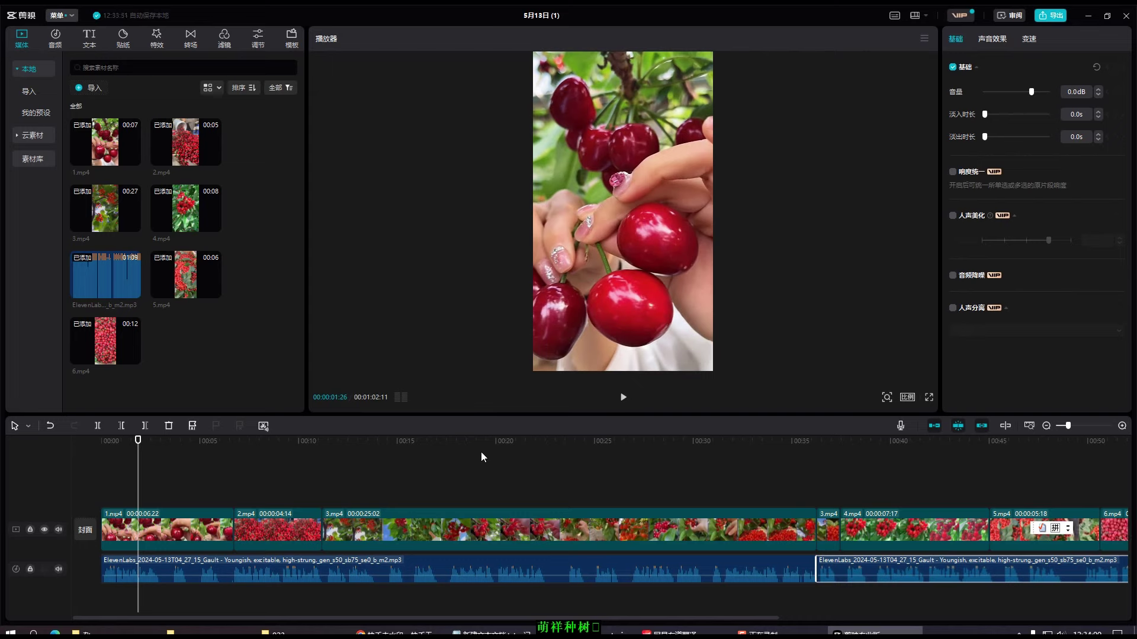
pyautogui.moveTo(138, 446); pyautogui.dragTo(954, 472)
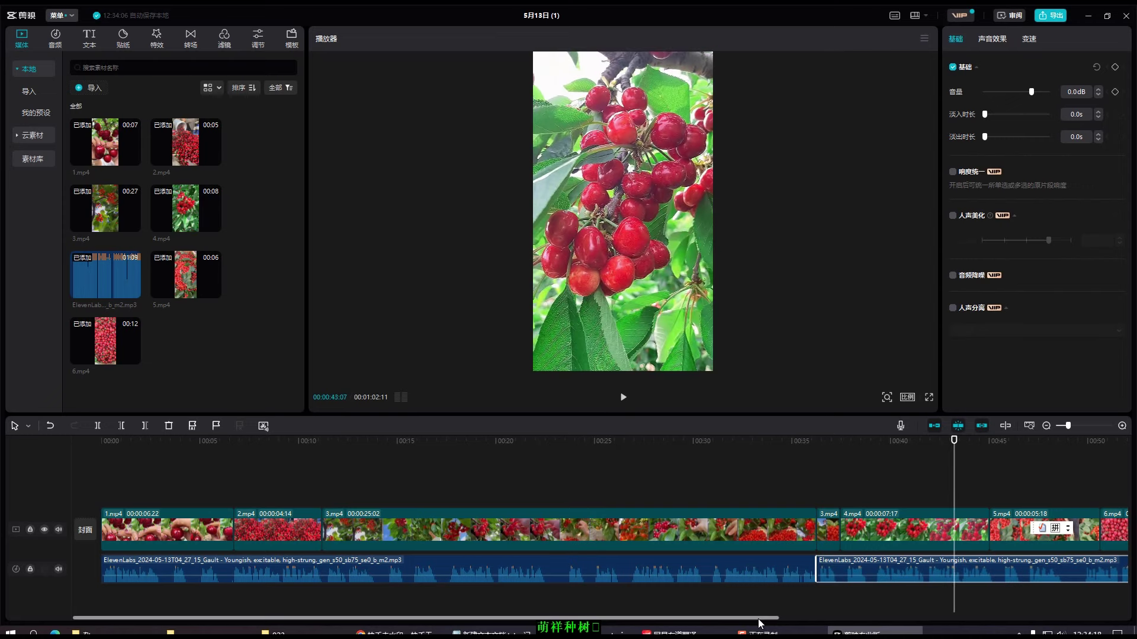
pyautogui.moveTo(759, 621); pyautogui.dragTo(979, 617)
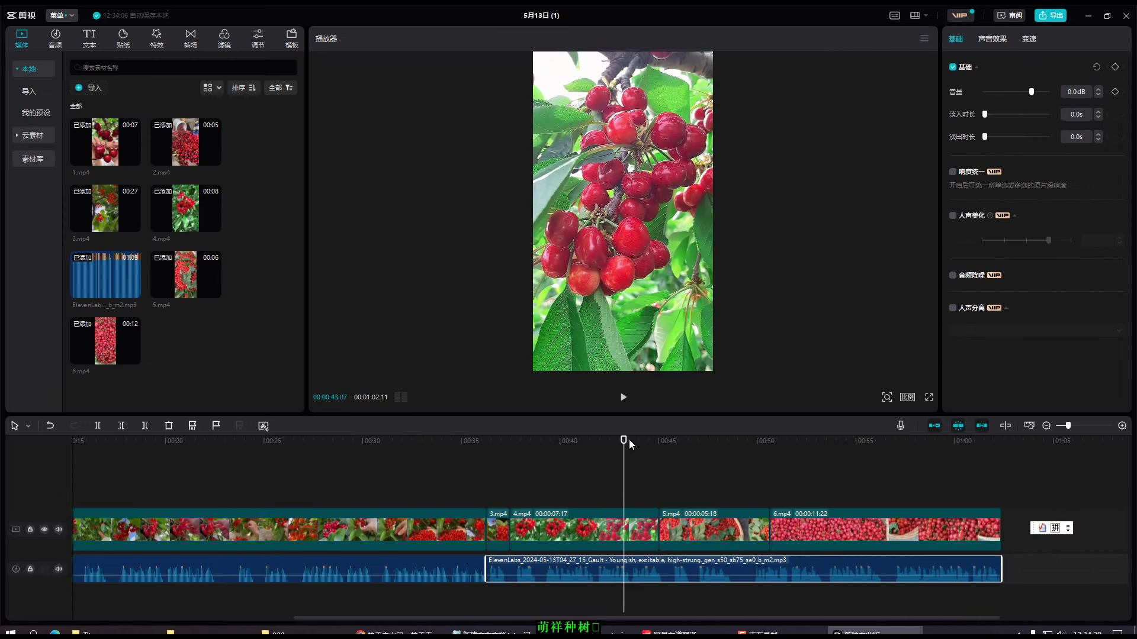
# Scrub through the remaining clips, and generate automatic subtitles for the narration by speech recognition without clearing existing ones.
pyautogui.moveTo(629, 439); pyautogui.dragTo(898, 483)
pyautogui.moveTo(898, 441); pyautogui.dragTo(930, 448)
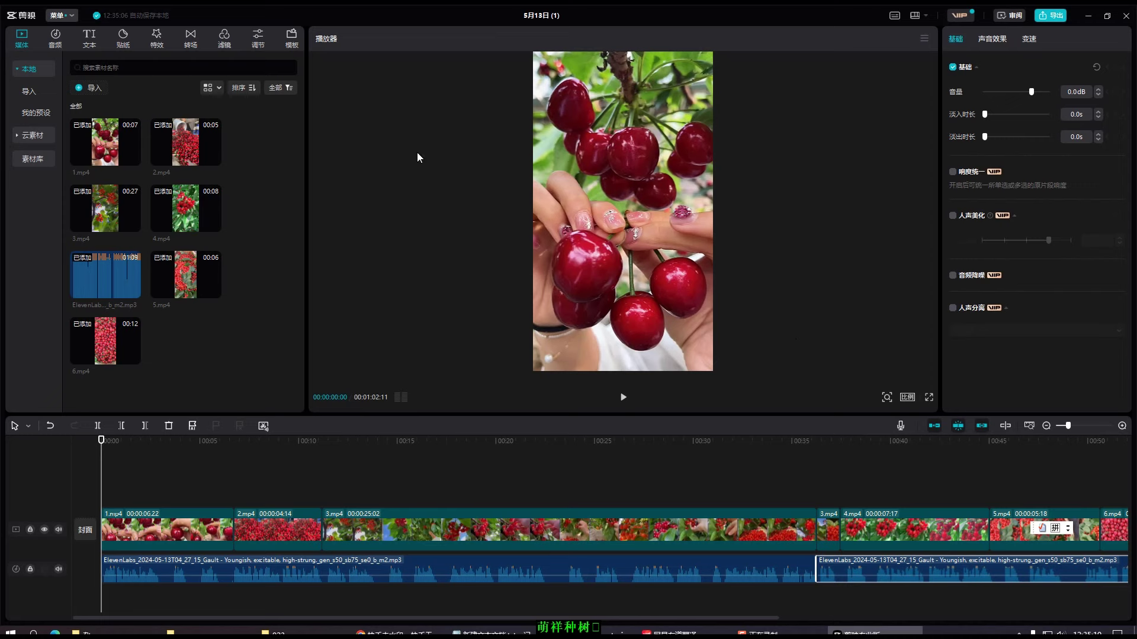
pyautogui.click(90, 37)
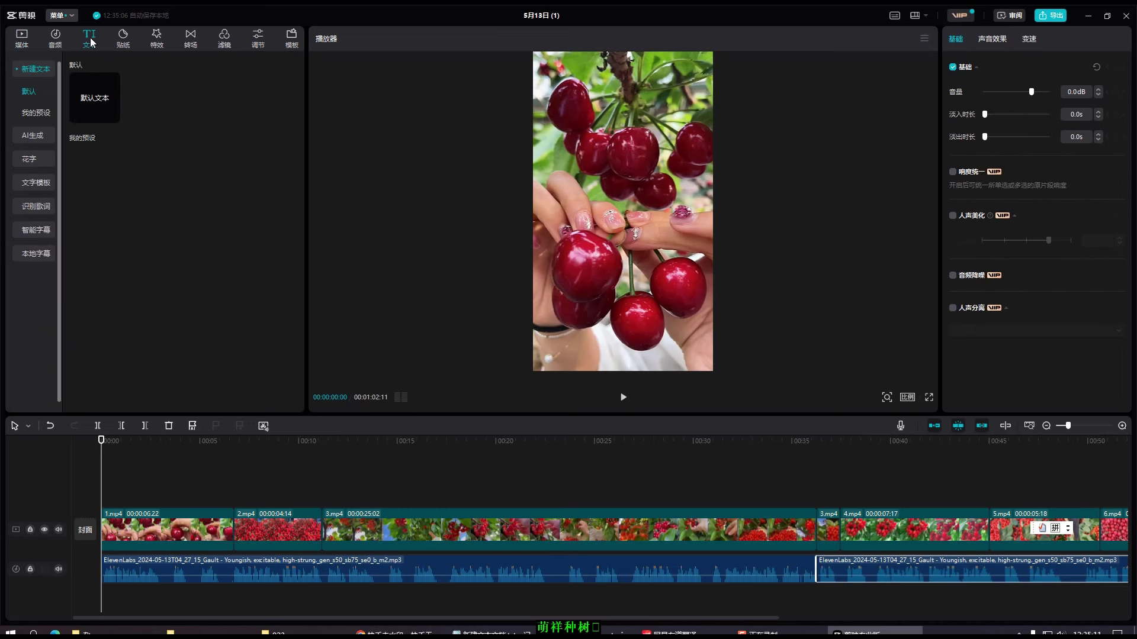
pyautogui.click(39, 231)
pyautogui.click(120, 152)
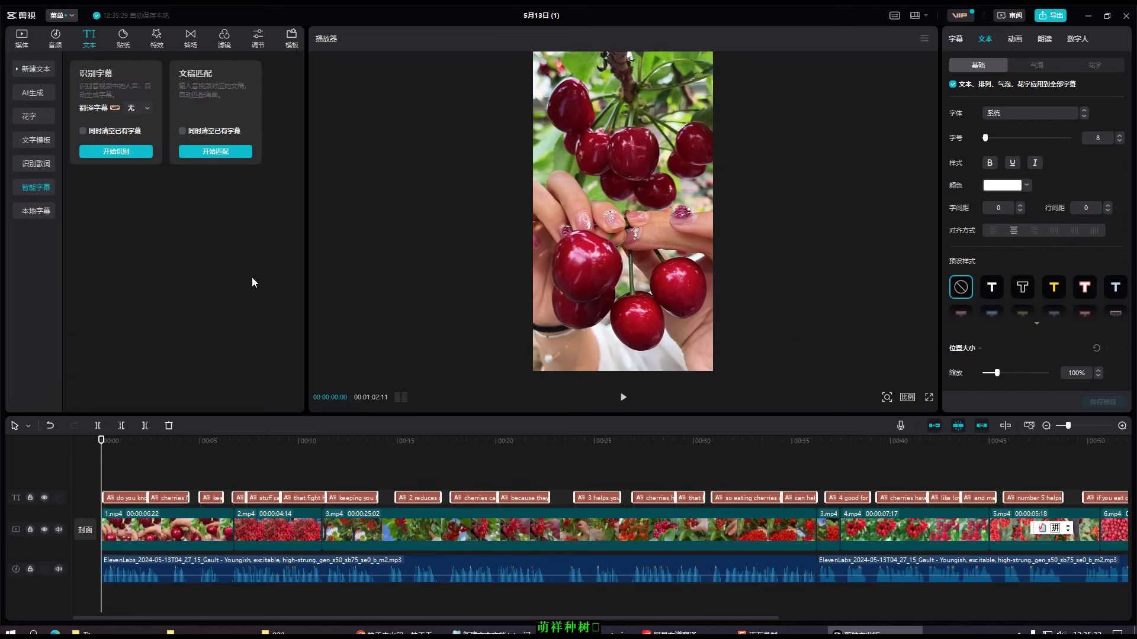
# Try a yellow arrow-shaped text bubble on the subtitles, starting from the first one.
pyautogui.moveTo(101, 443); pyautogui.dragTo(117, 445)
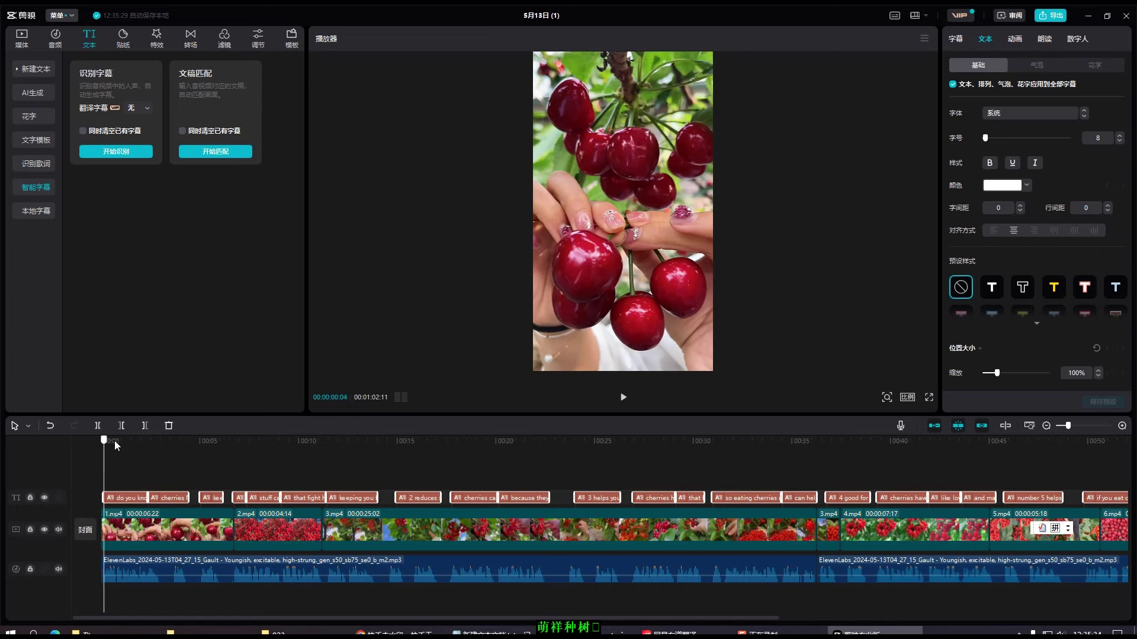
pyautogui.click(137, 499)
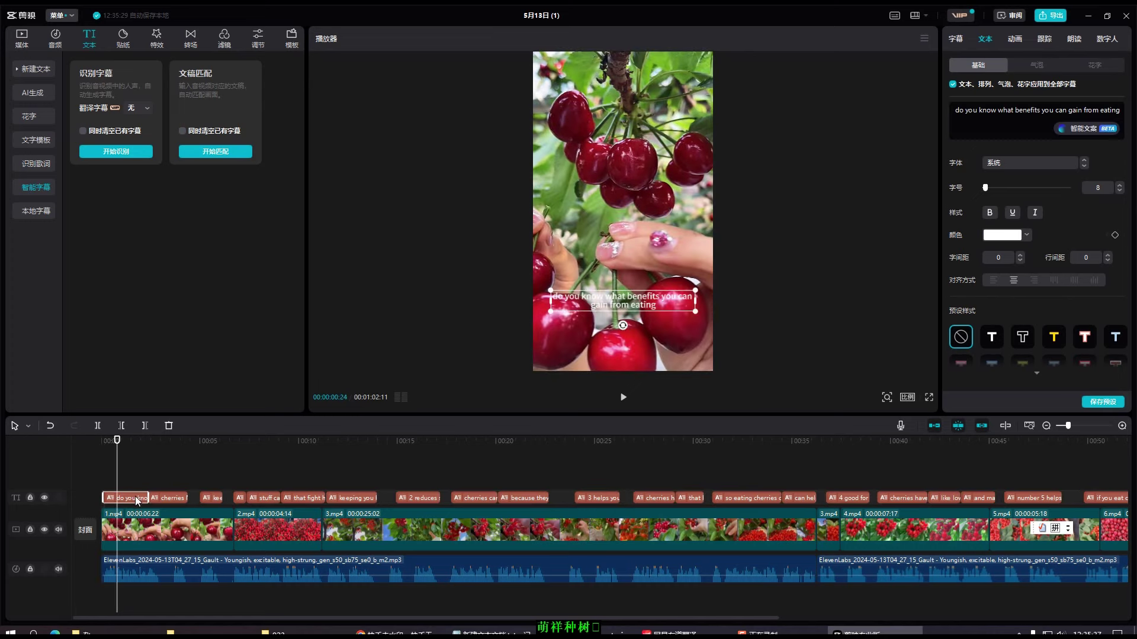
pyautogui.click(1036, 65)
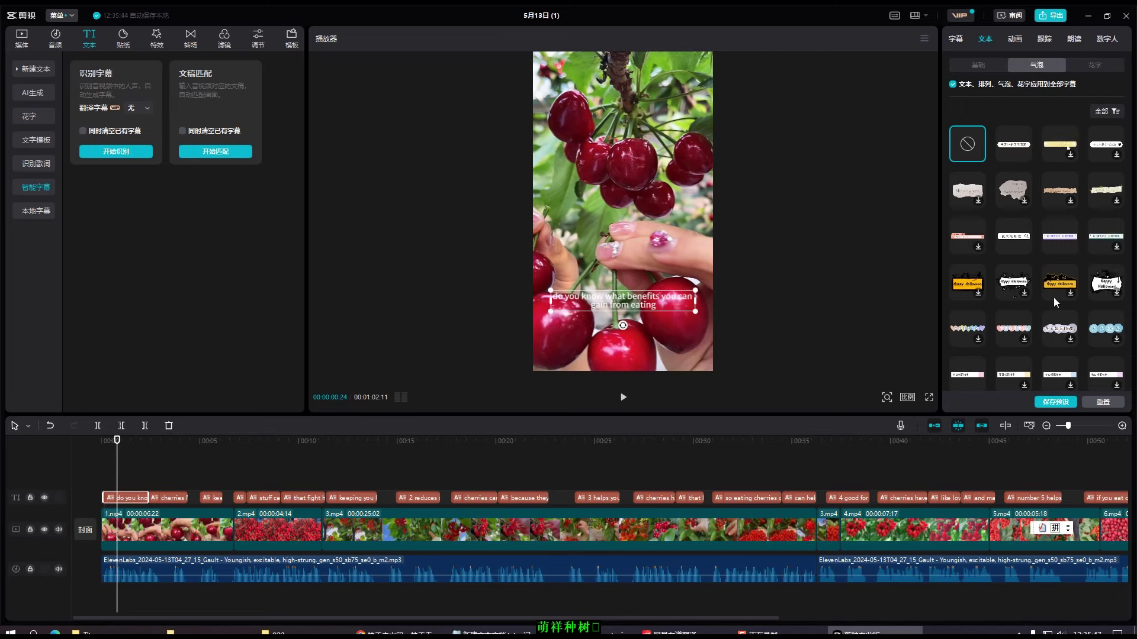
pyautogui.scroll(-3, 1050, 304)
pyautogui.click(1060, 267)
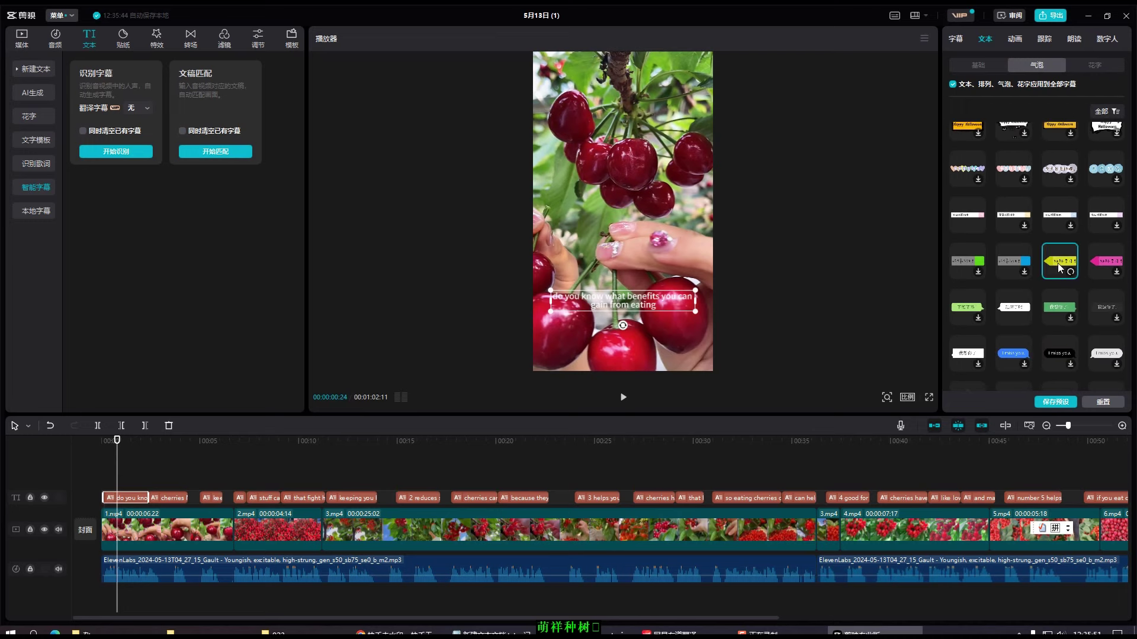
# Set the font of all subtitles to ZYLiberty.
pyautogui.click(977, 67)
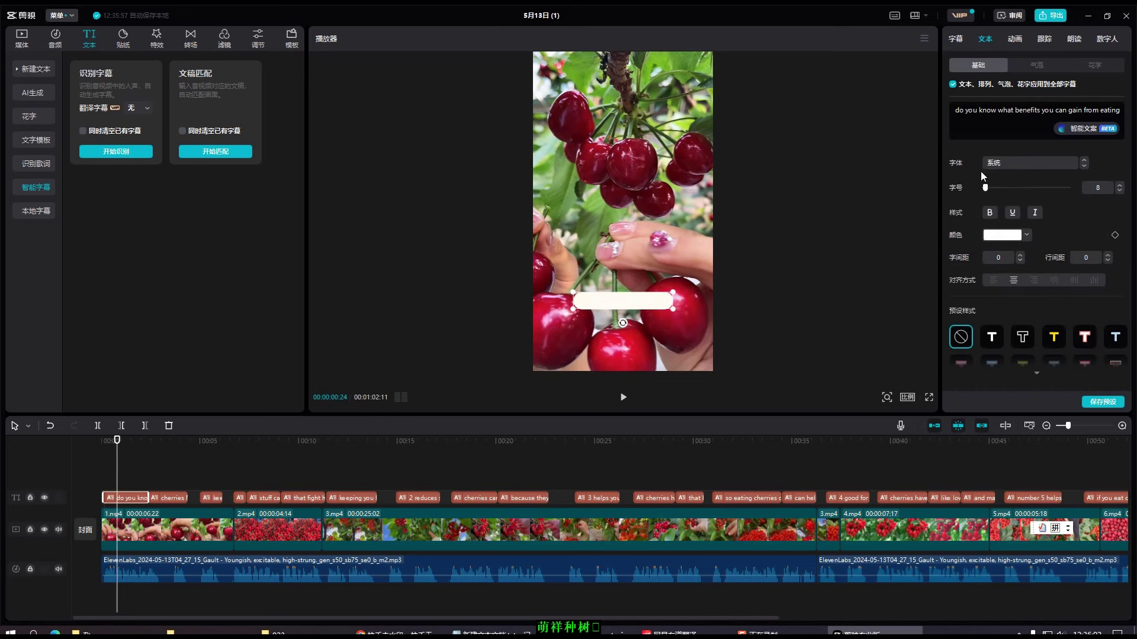
pyautogui.click(1024, 164)
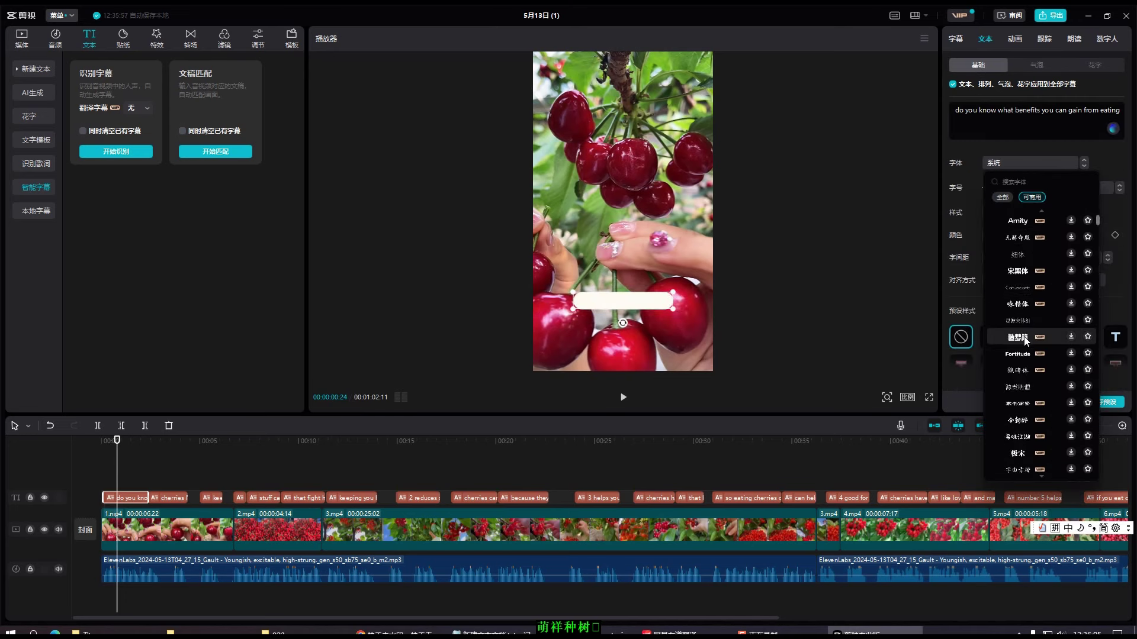
pyautogui.scroll(-5, 1026, 340)
pyautogui.click(1017, 290)
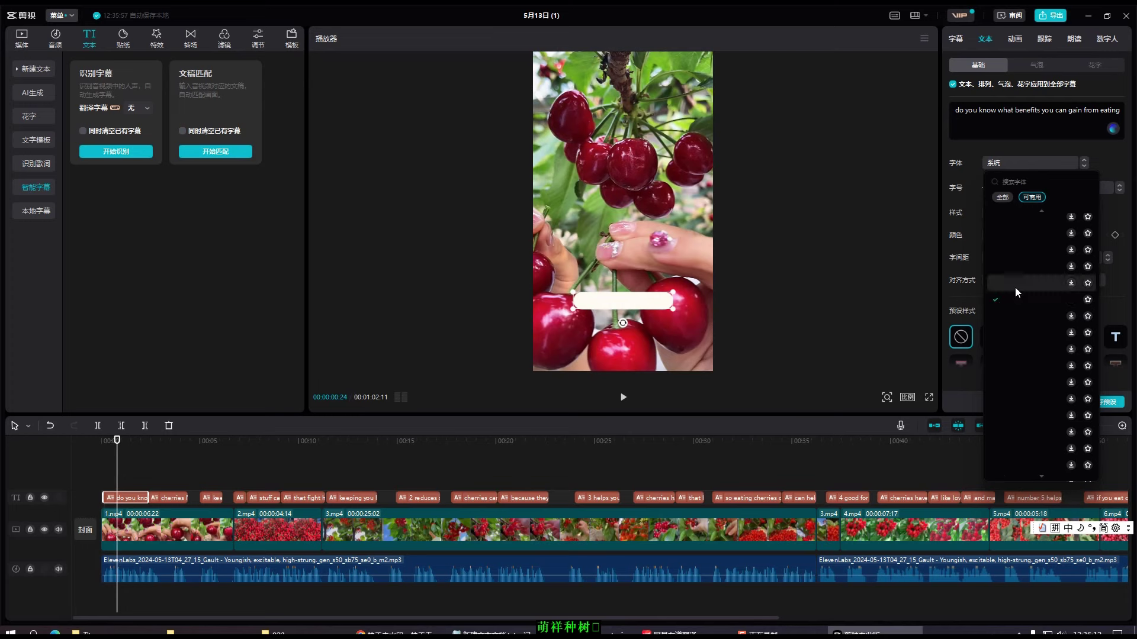
# Turn on the black text outline for the subtitles and set their font size to 10.
pyautogui.scroll(-3, 1011, 280)
pyautogui.scroll(-5, 1011, 280)
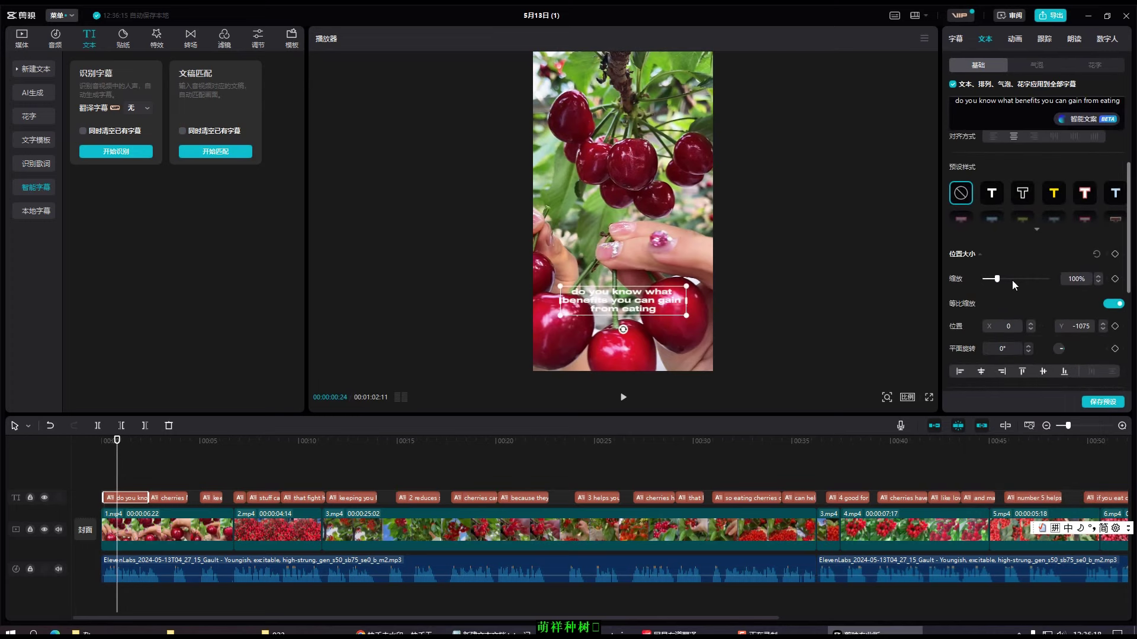
pyautogui.click(953, 287)
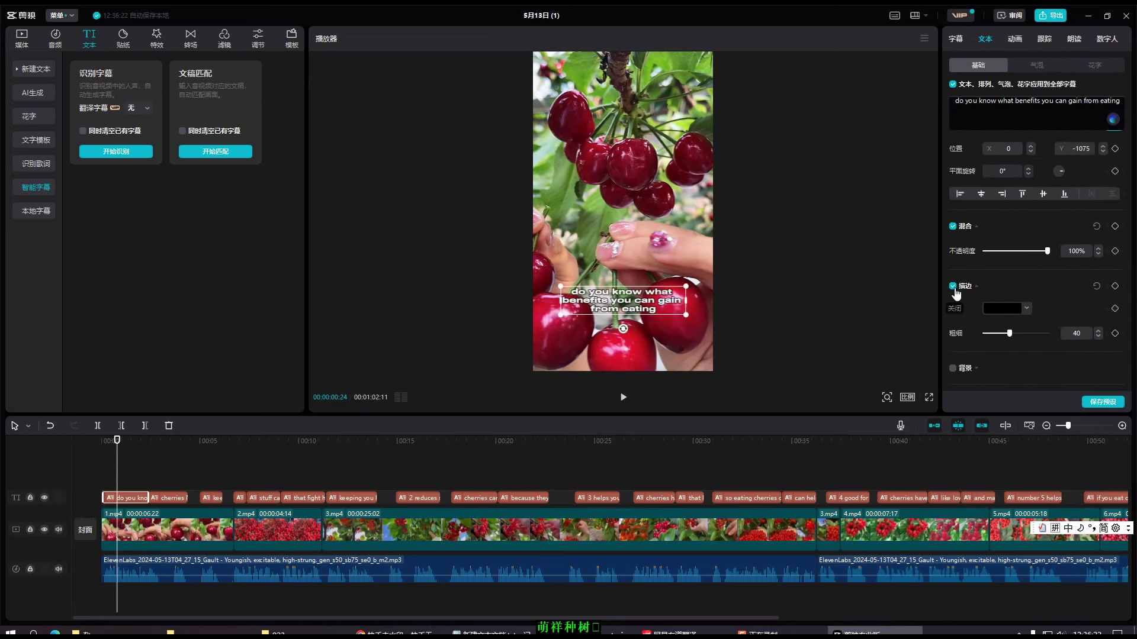
pyautogui.scroll(8, 1050, 252)
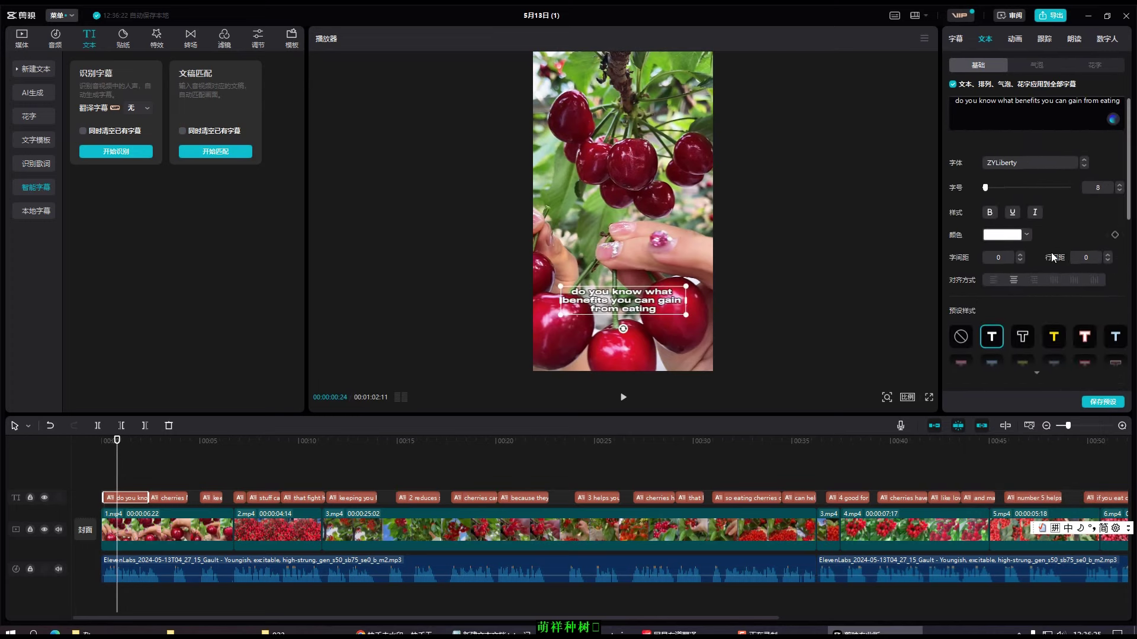
pyautogui.click(1121, 187)
pyautogui.moveTo(118, 443); pyautogui.dragTo(116, 471)
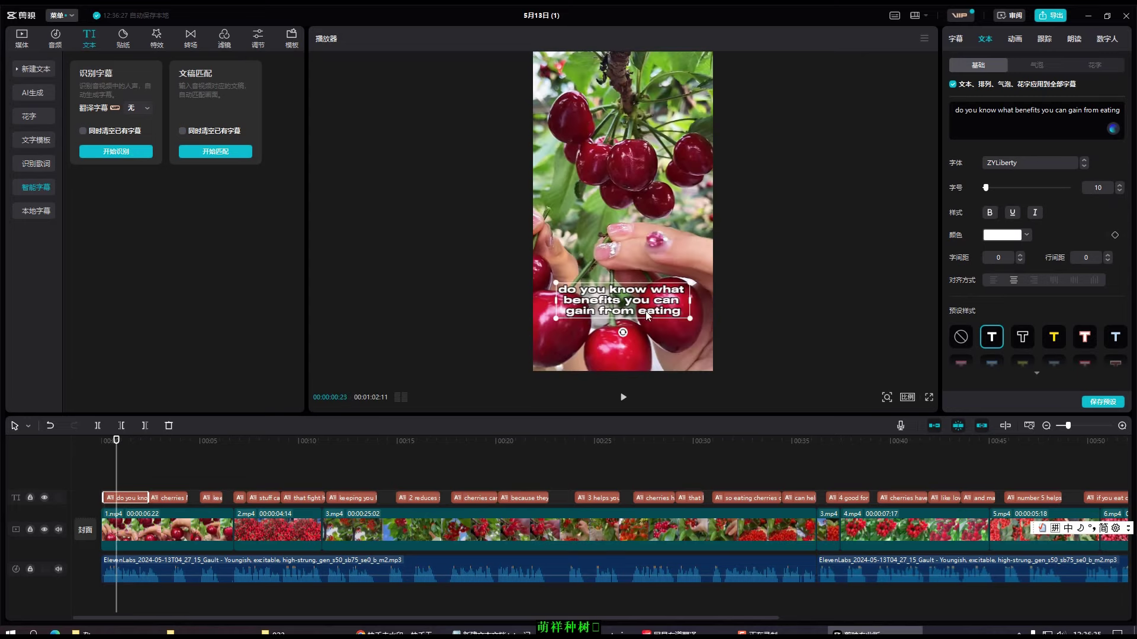
# Try the 打字机 II entrance animation on the first subtitle alone and undo it.
pyautogui.click(649, 322)
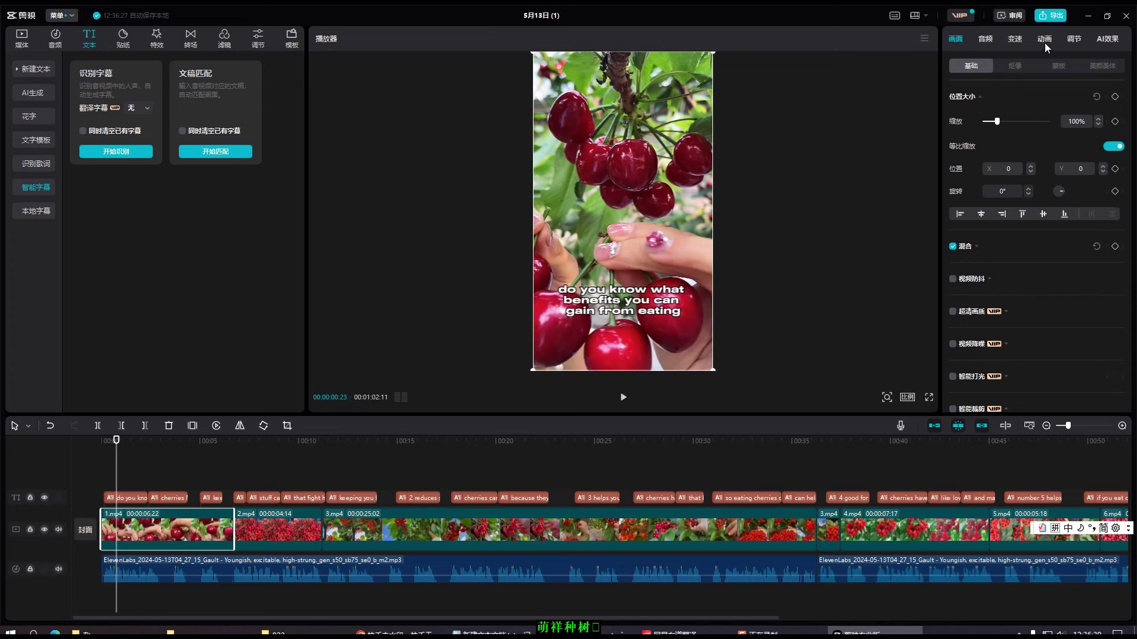
pyautogui.click(135, 500)
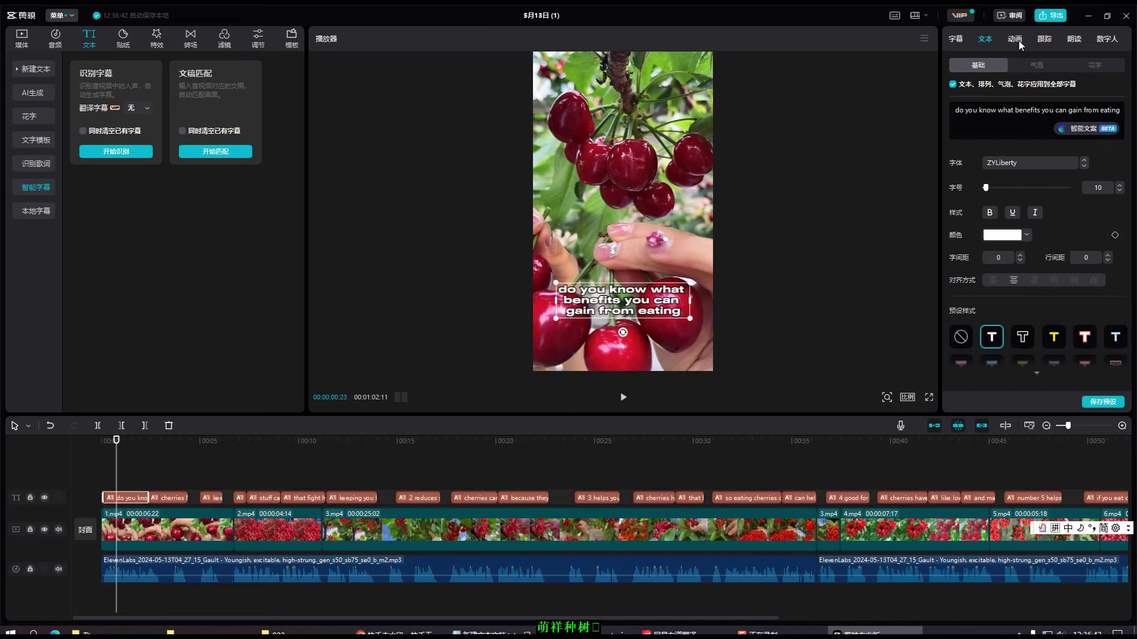
pyautogui.click(1017, 48)
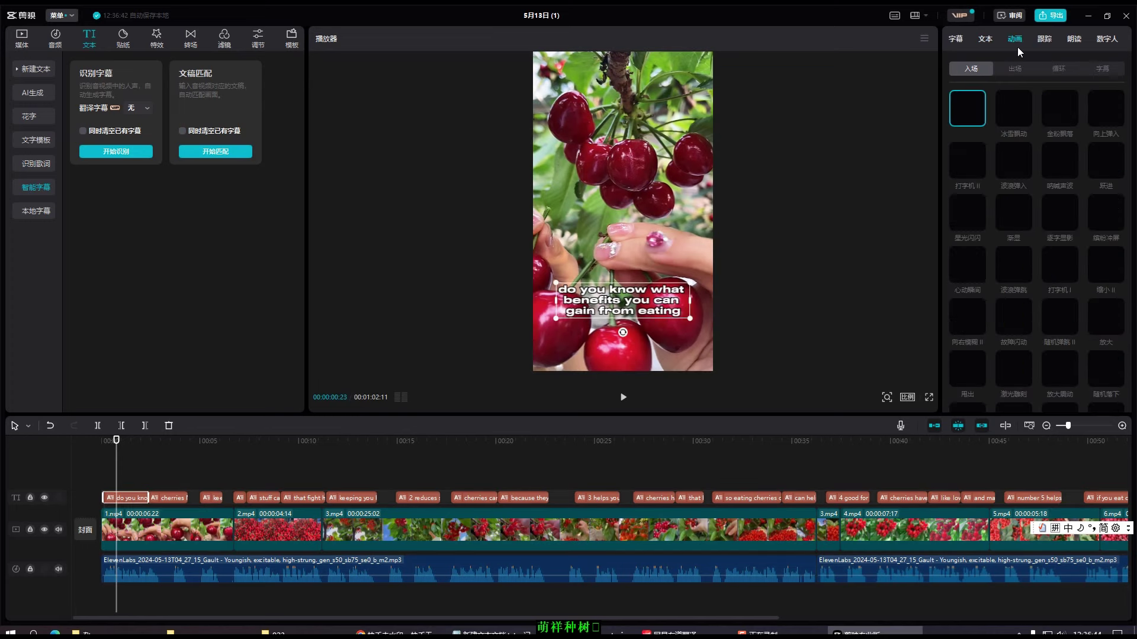
pyautogui.click(968, 162)
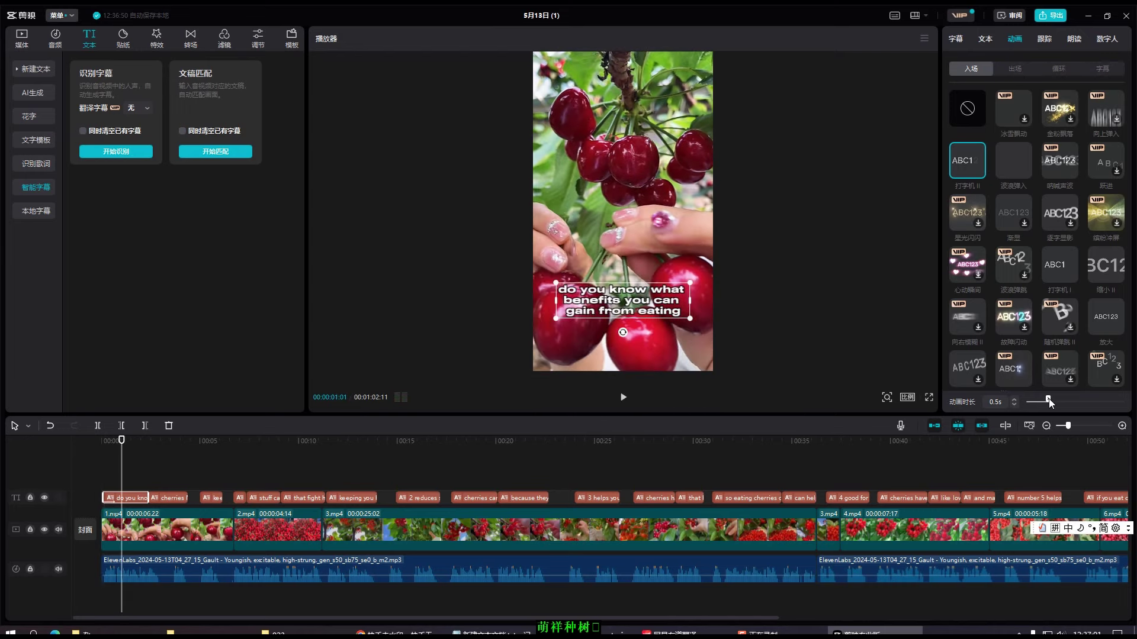
pyautogui.hotkey('ctrl', 'z')
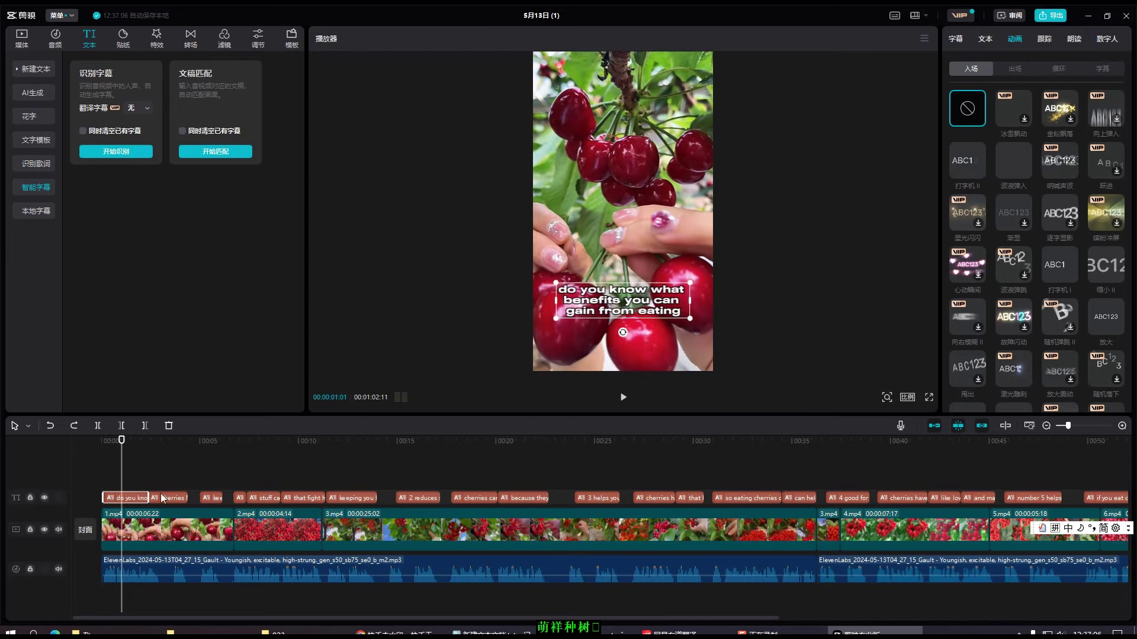
# Select all subtitles on the timeline and apply the 打字机 II entrance animation to them.
pyautogui.scroll(-2, 172, 485)
pyautogui.click(138, 499)
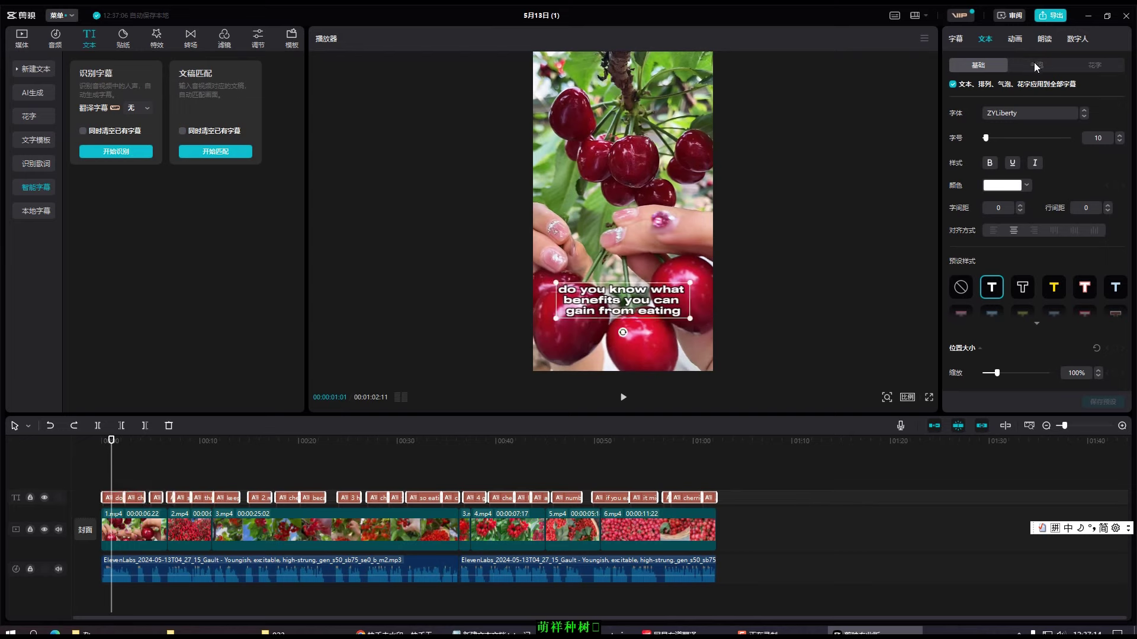
pyautogui.click(1015, 39)
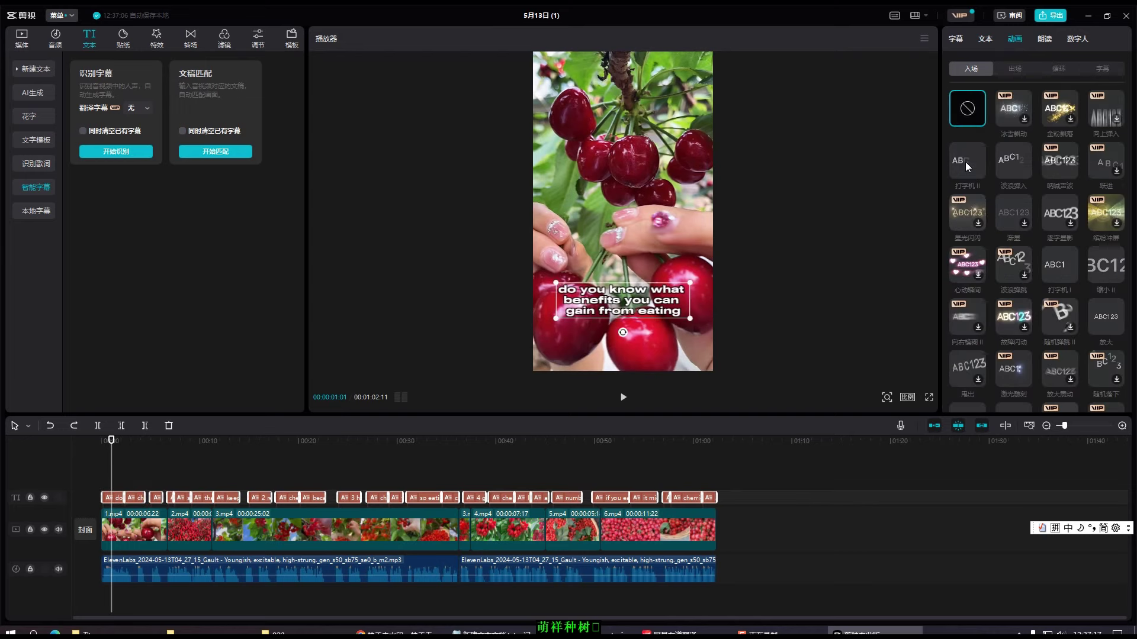
pyautogui.click(965, 162)
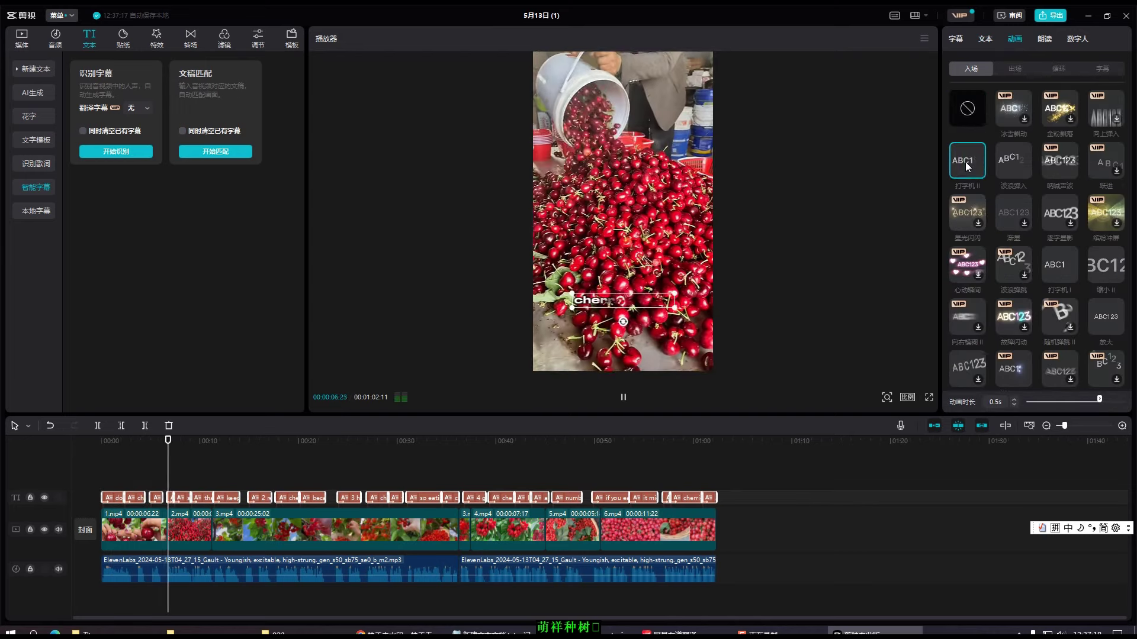
# Play the subtitled video from the start and set the subtitles' entrance animation duration to 0.7 s.
pyautogui.moveTo(173, 439); pyautogui.dragTo(103, 440)
pyautogui.click(622, 397)
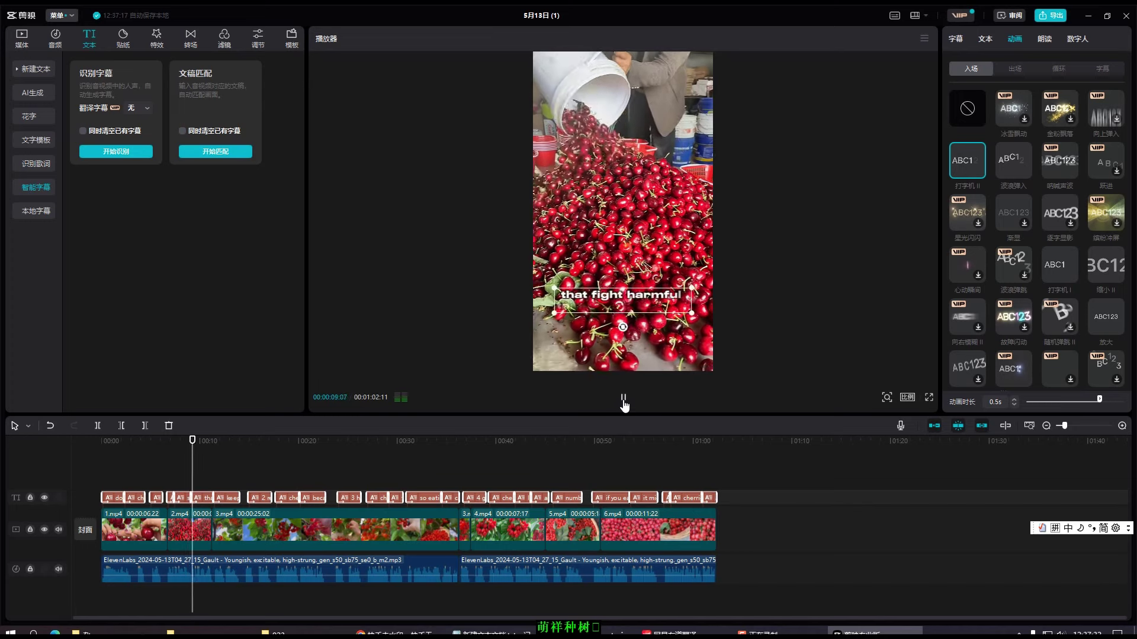
pyautogui.press('space')
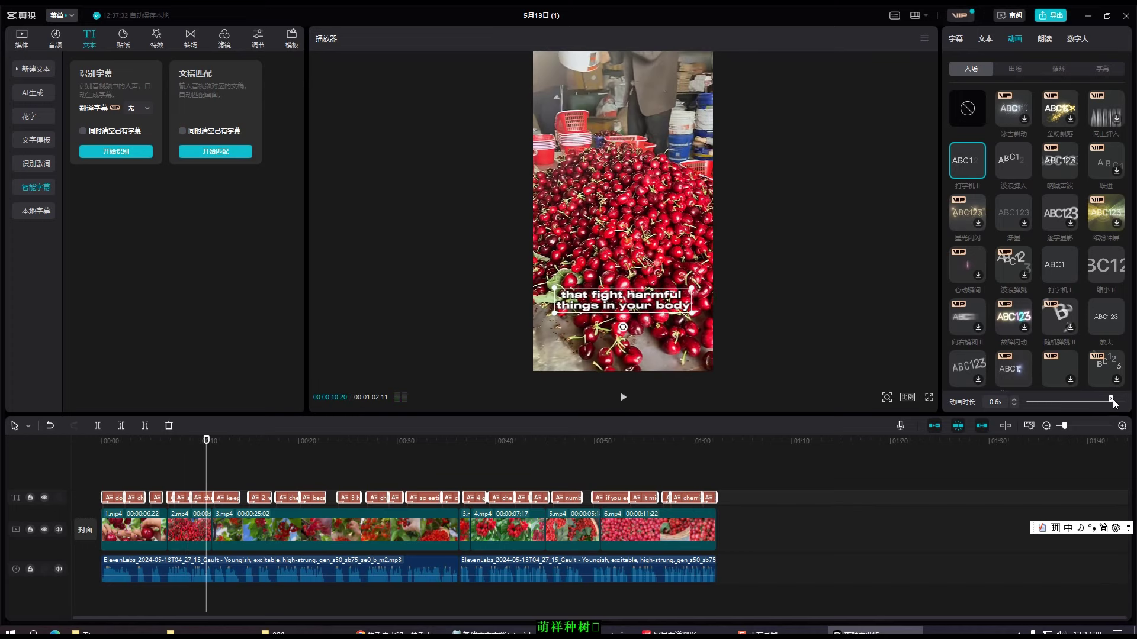
pyautogui.moveTo(1113, 399); pyautogui.dragTo(1124, 400)
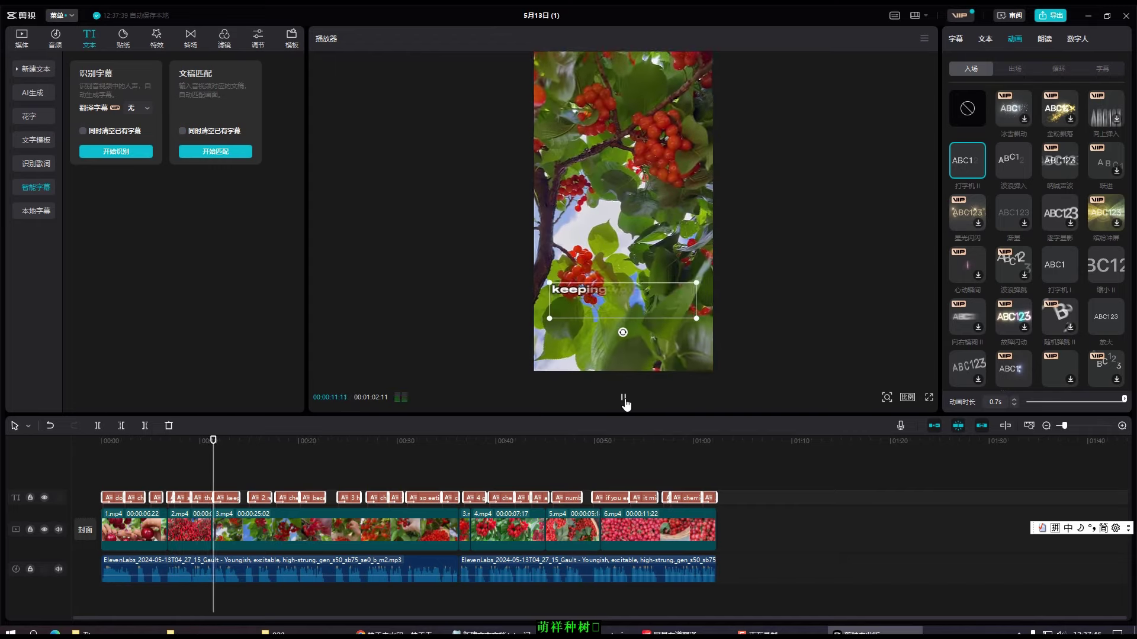
pyautogui.click(624, 399)
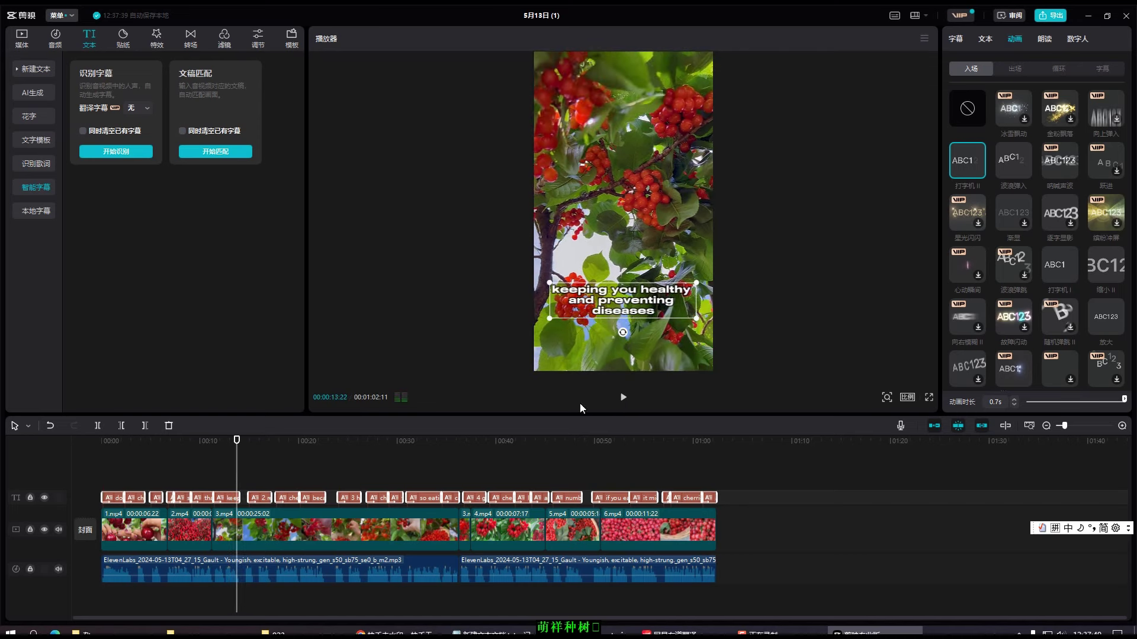
pyautogui.press('Home')
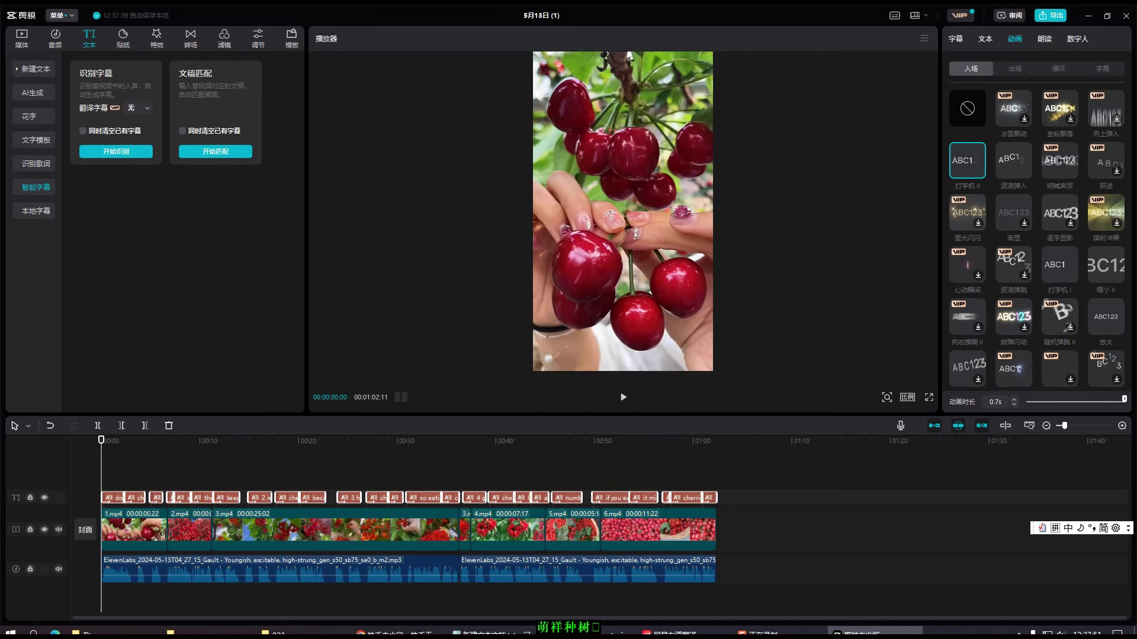
# Add the 溶解推进 transition between 1.mp4 and 2.mp4, apply it to all cuts, and play back the first transitions.
pyautogui.click(172, 485)
pyautogui.click(144, 473)
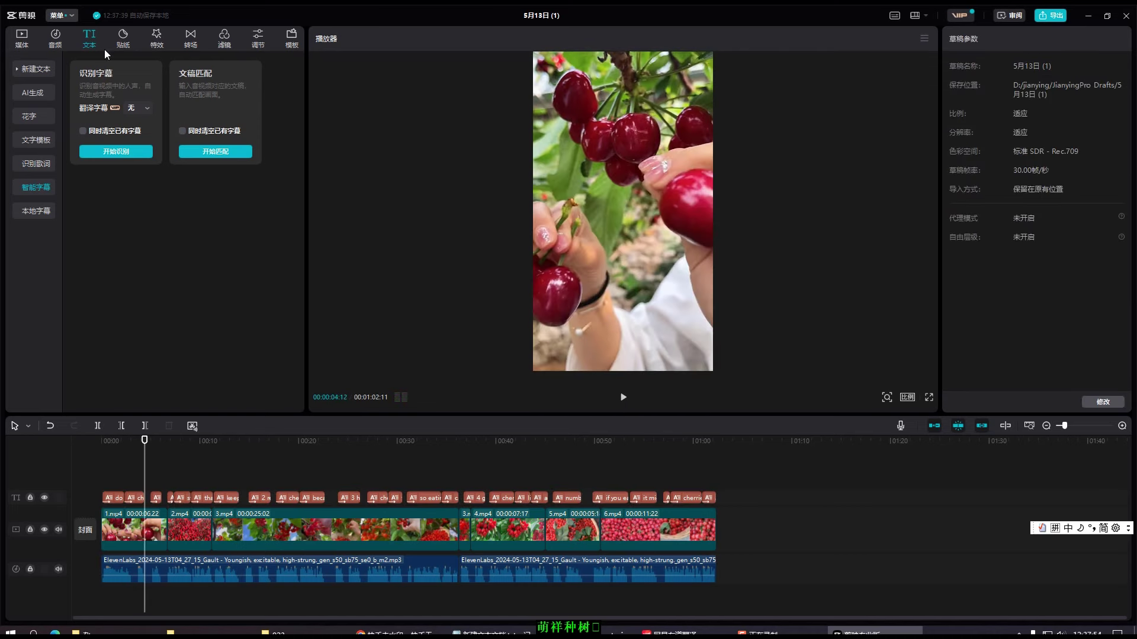
pyautogui.click(190, 40)
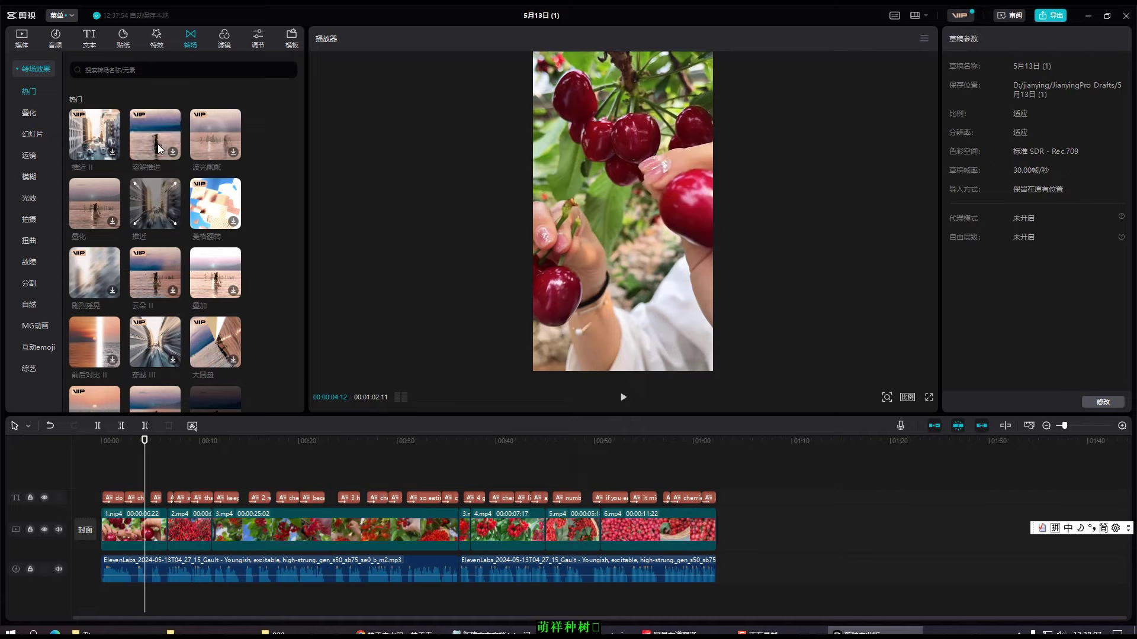
pyautogui.moveTo(165, 535); pyautogui.dragTo(166, 535)
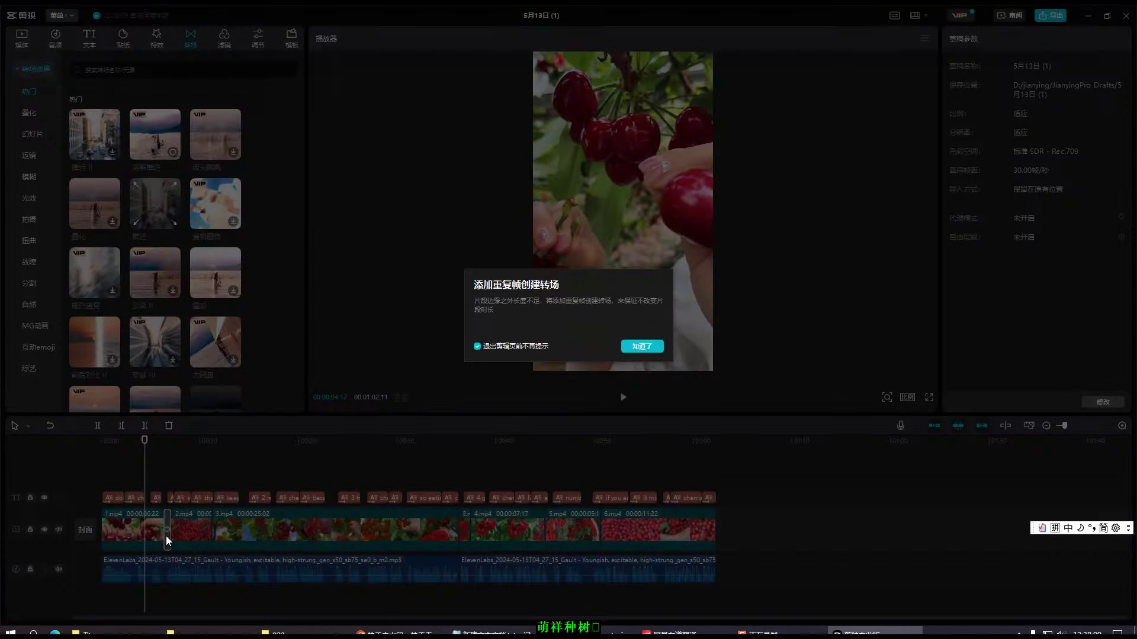
pyautogui.click(642, 345)
pyautogui.click(1113, 404)
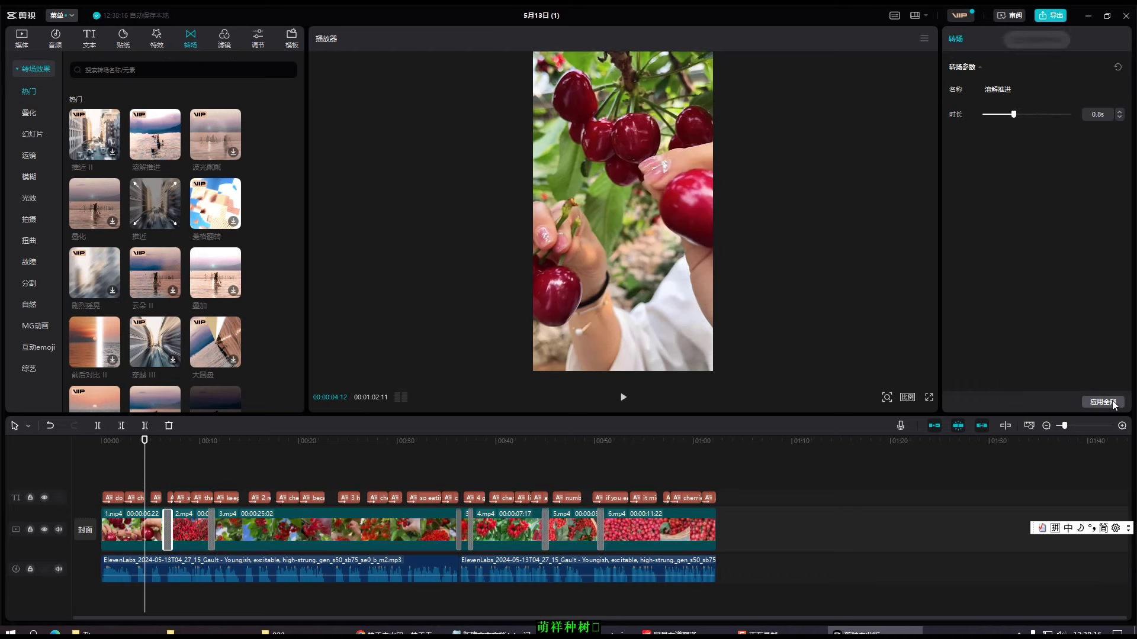
pyautogui.click(623, 398)
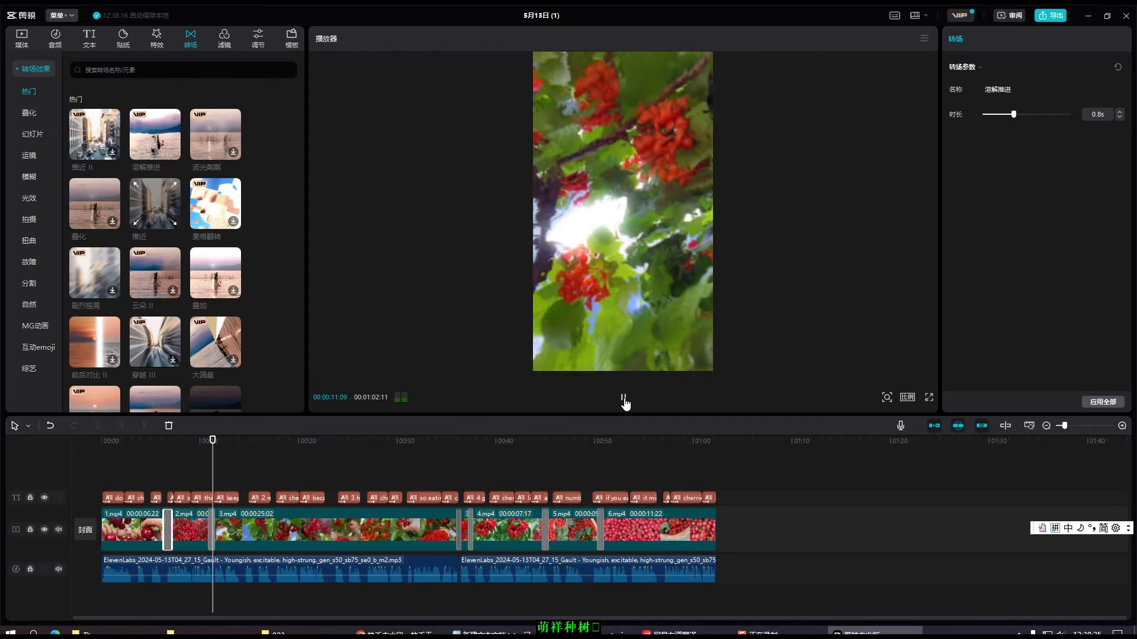
pyautogui.click(624, 399)
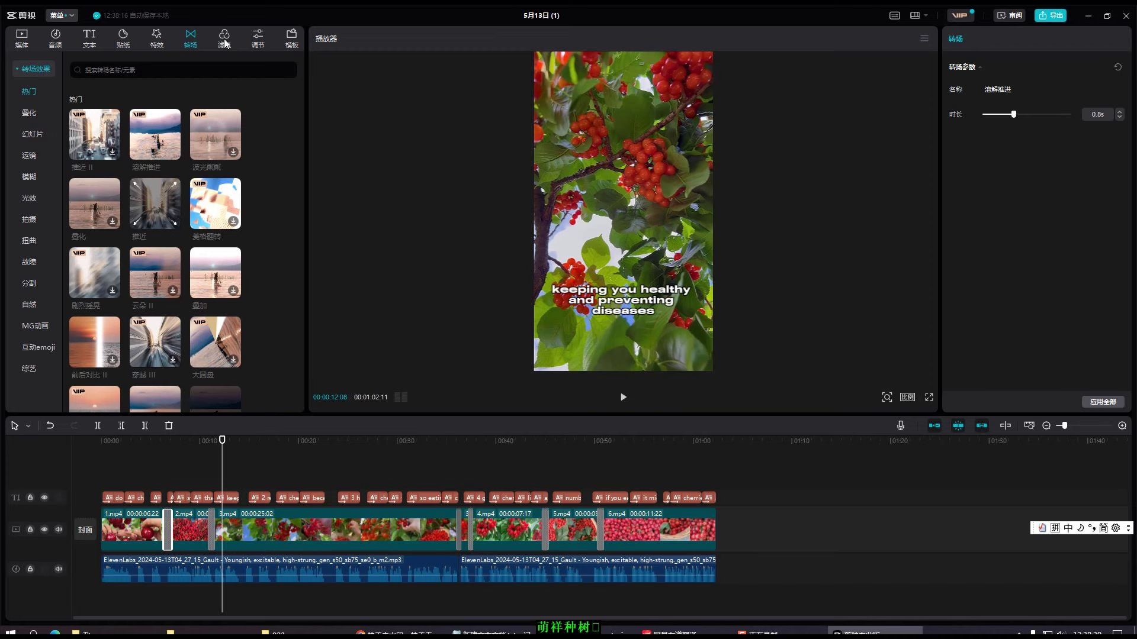
# Add the 清晰II filter above the subtitles and stretch it over the full length of the video.
pyautogui.click(154, 43)
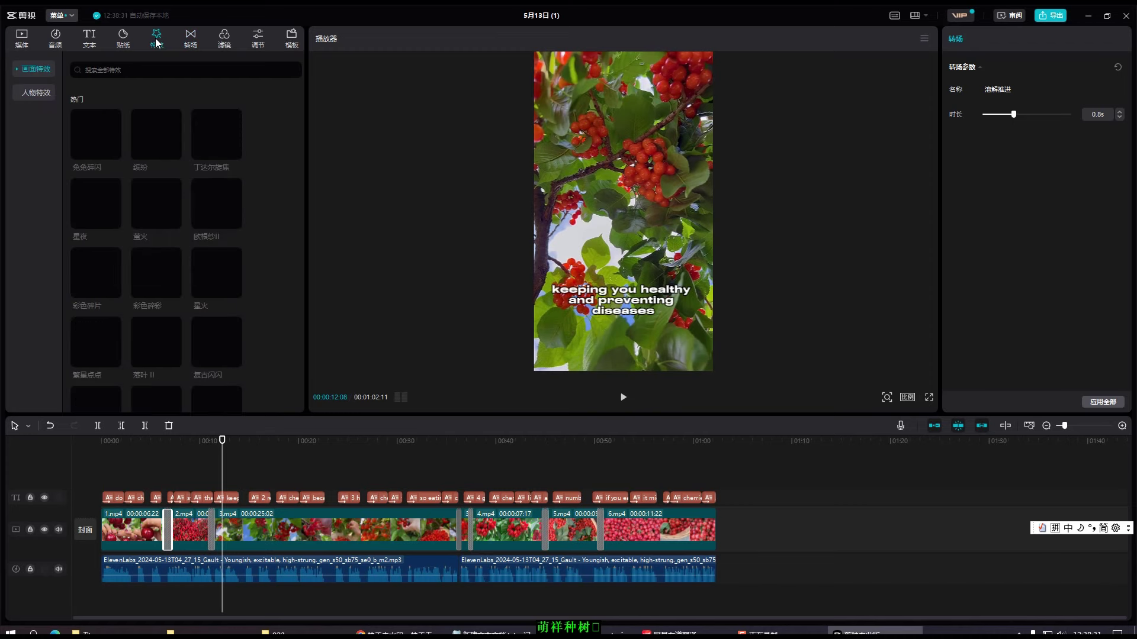
pyautogui.click(228, 45)
pyautogui.moveTo(155, 134); pyautogui.dragTo(104, 481)
pyautogui.moveTo(131, 480); pyautogui.dragTo(714, 476)
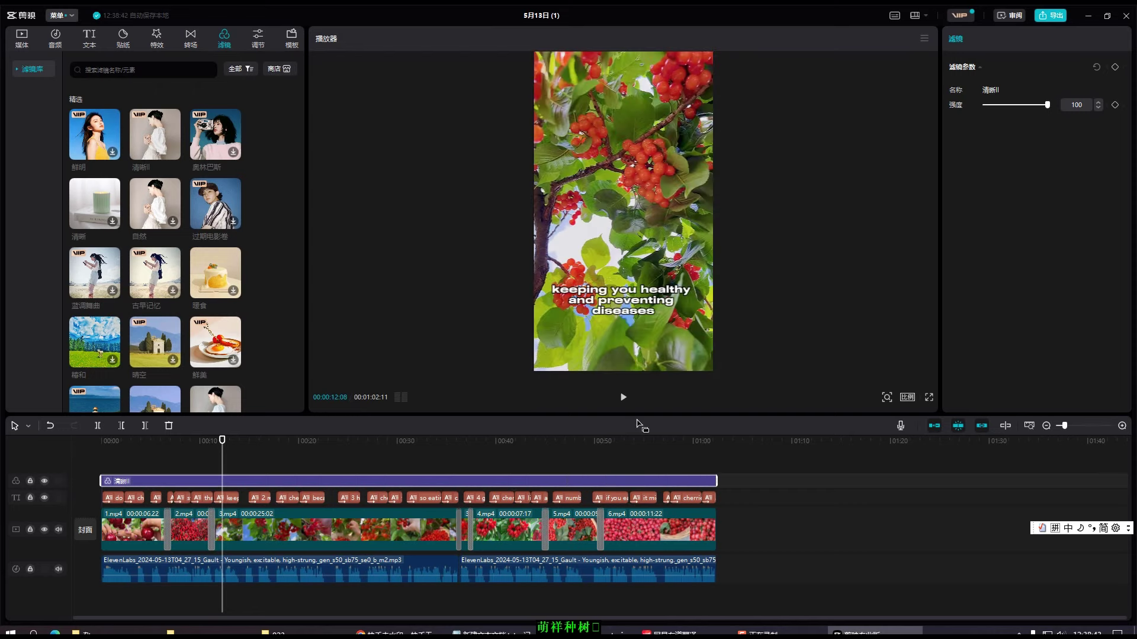
# Play back part of the video to check the 清晰II filter.
pyautogui.click(624, 398)
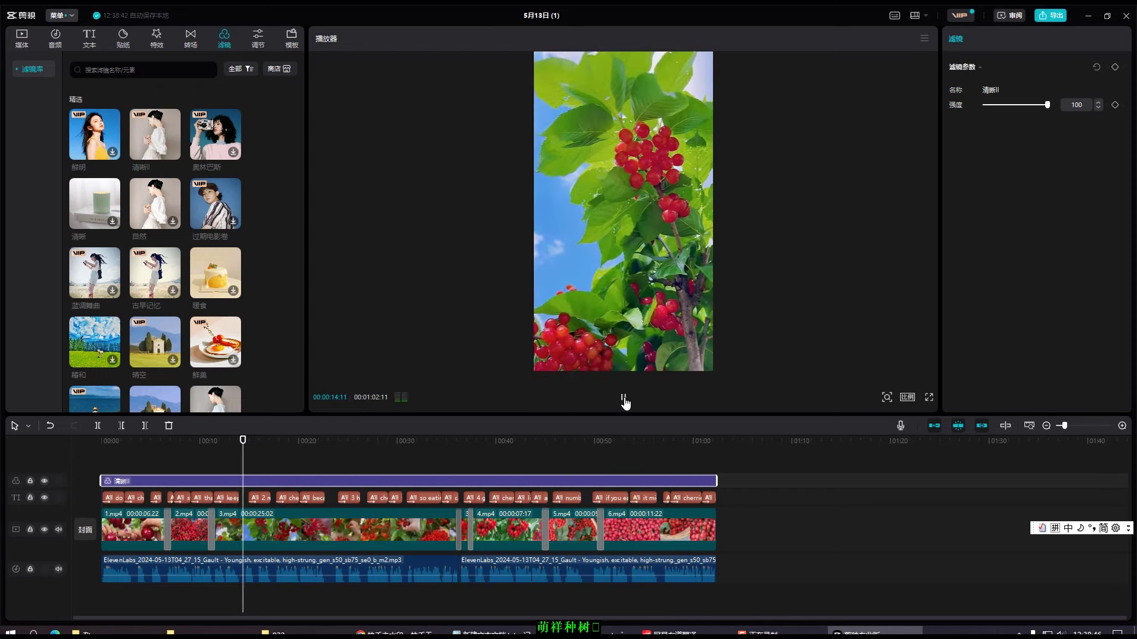
pyautogui.click(623, 398)
# Bring in Correle Carna - Cumbia Deli.mp3 from the file folder and place it at the start of a new audio track below the narration.
pyautogui.click(21, 40)
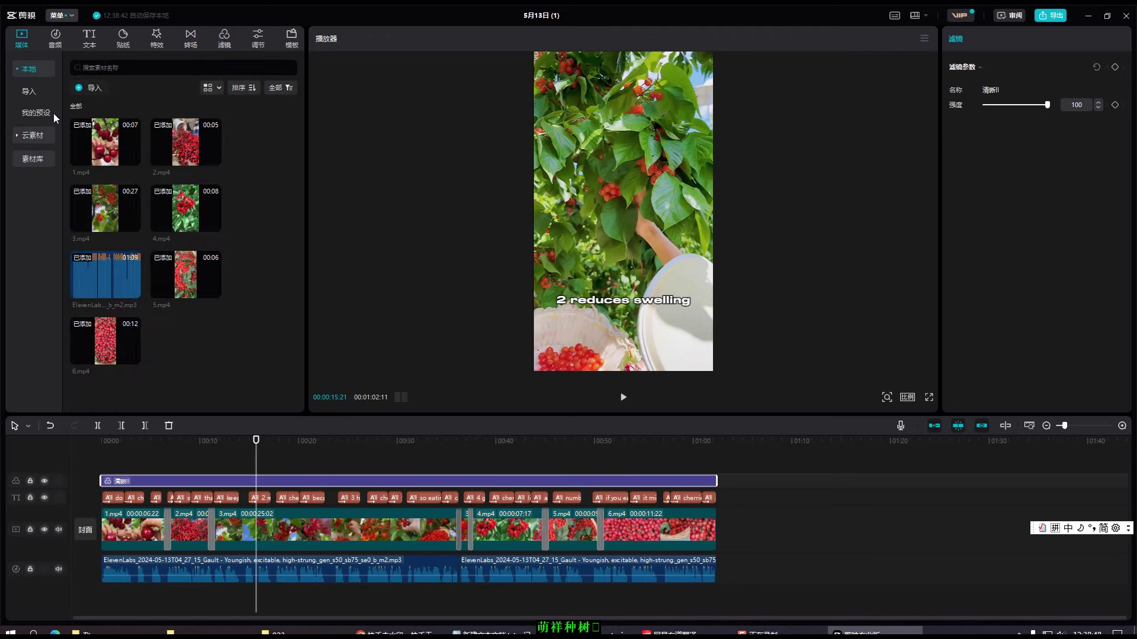
pyautogui.hotkey('alt', 'Tab')
pyautogui.moveTo(944, 269); pyautogui.dragTo(105, 606)
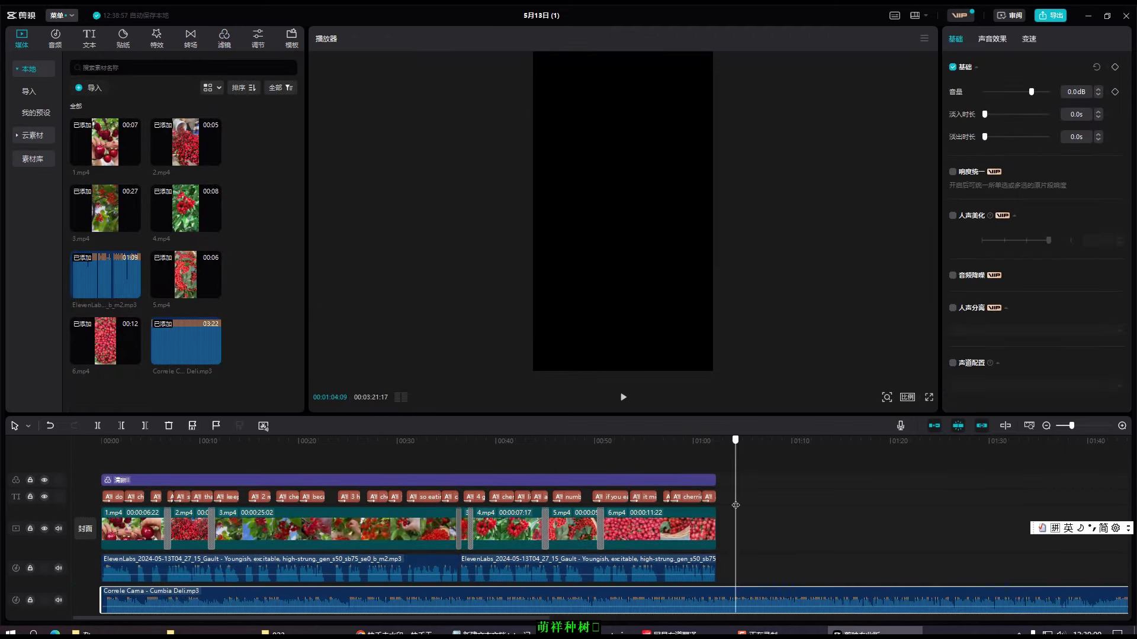
# Cut off the background music past the end of the video and give it a 2.1 s fade-out.
pyautogui.click(99, 426)
pyautogui.press('Delete')
pyautogui.click(658, 441)
pyautogui.moveTo(732, 599); pyautogui.dragTo(716, 599)
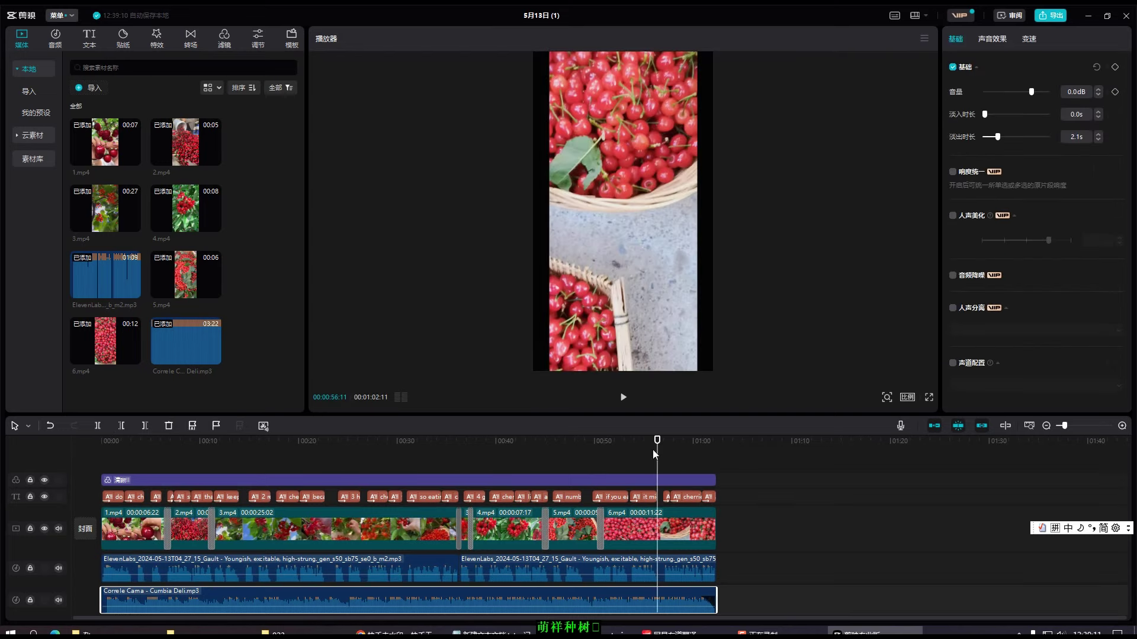
# Lower the background music's volume to -16.2 dB and play the video from the start to check the mix.
pyautogui.click(1017, 92)
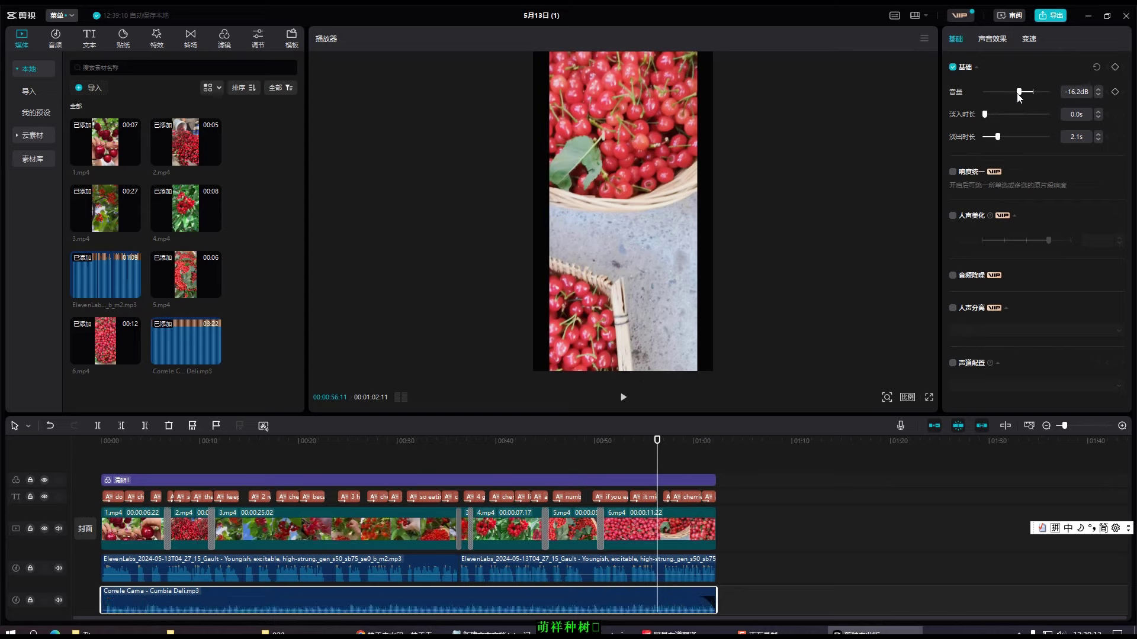
pyautogui.moveTo(656, 441); pyautogui.dragTo(3, 488)
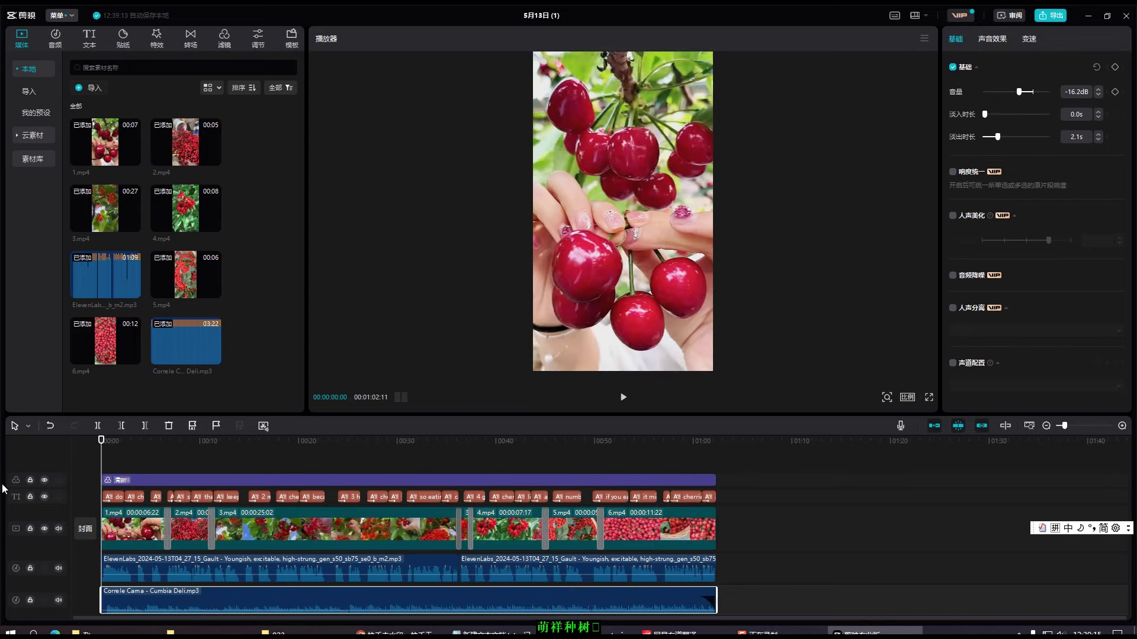
pyautogui.press('space')
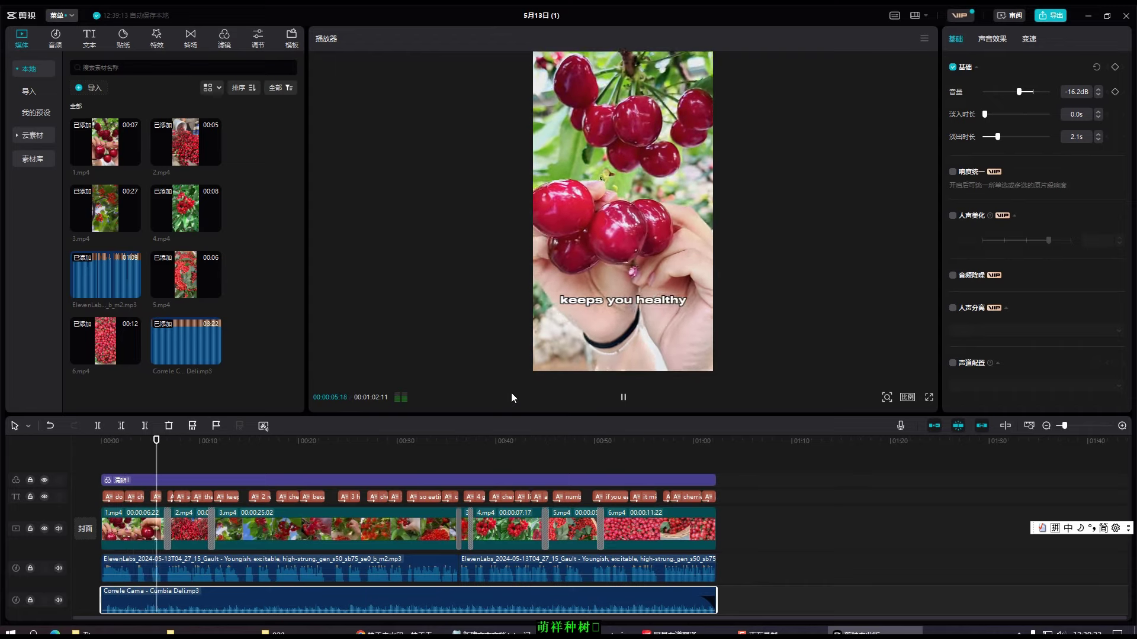
pyautogui.click(623, 403)
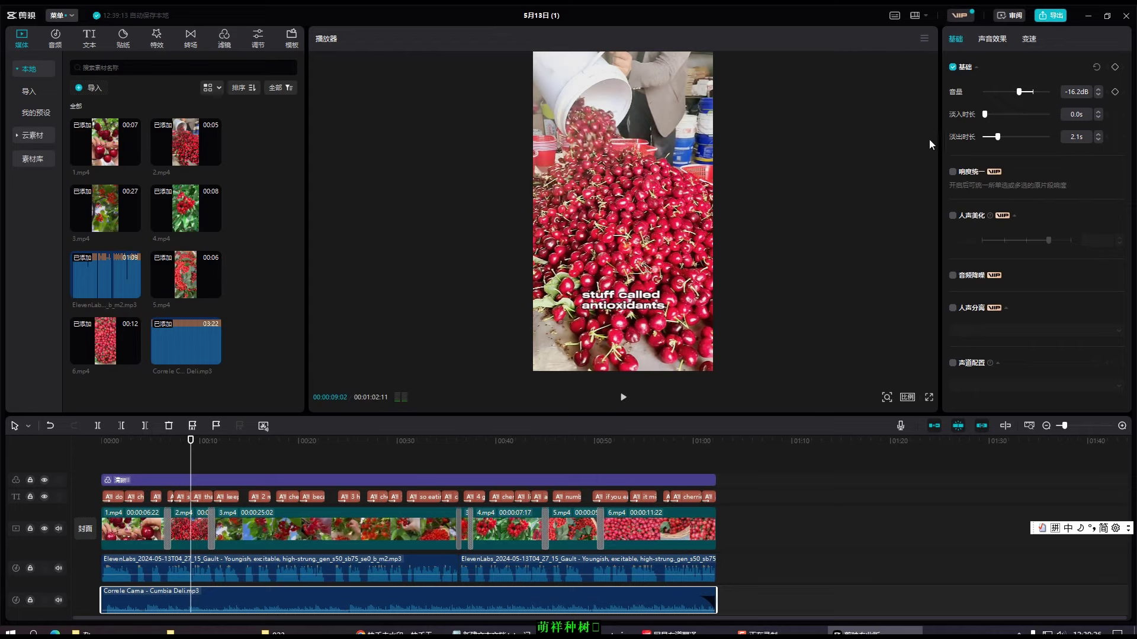
# Export the video as 5月13日 (1) in 1080P, H.264, mp4 at 30fps.
pyautogui.click(1051, 18)
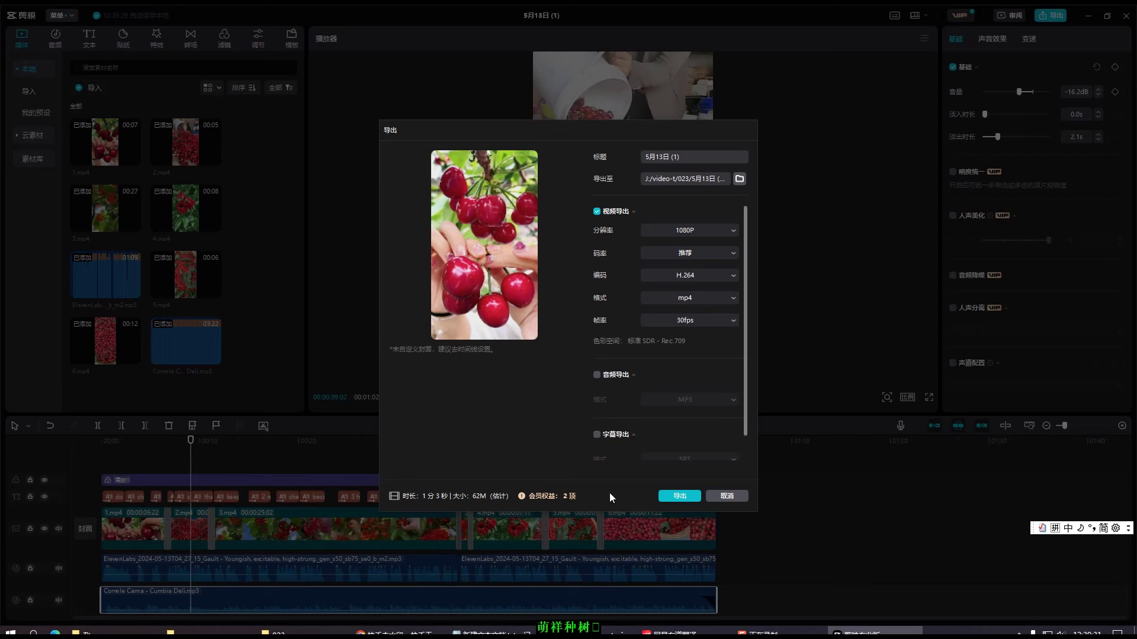
pyautogui.click(680, 497)
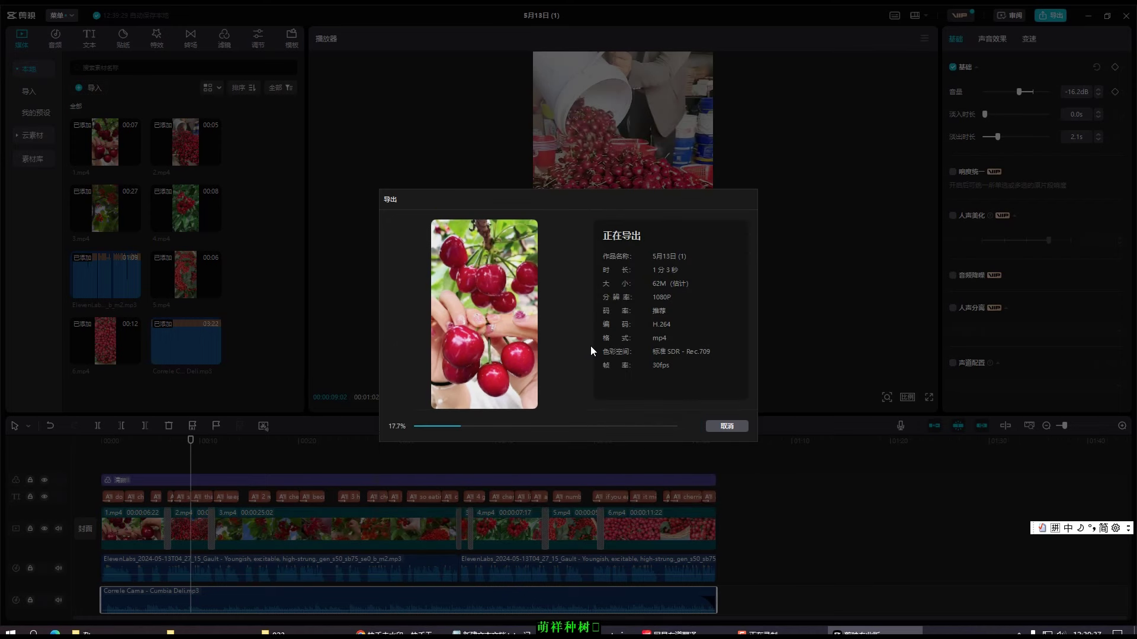